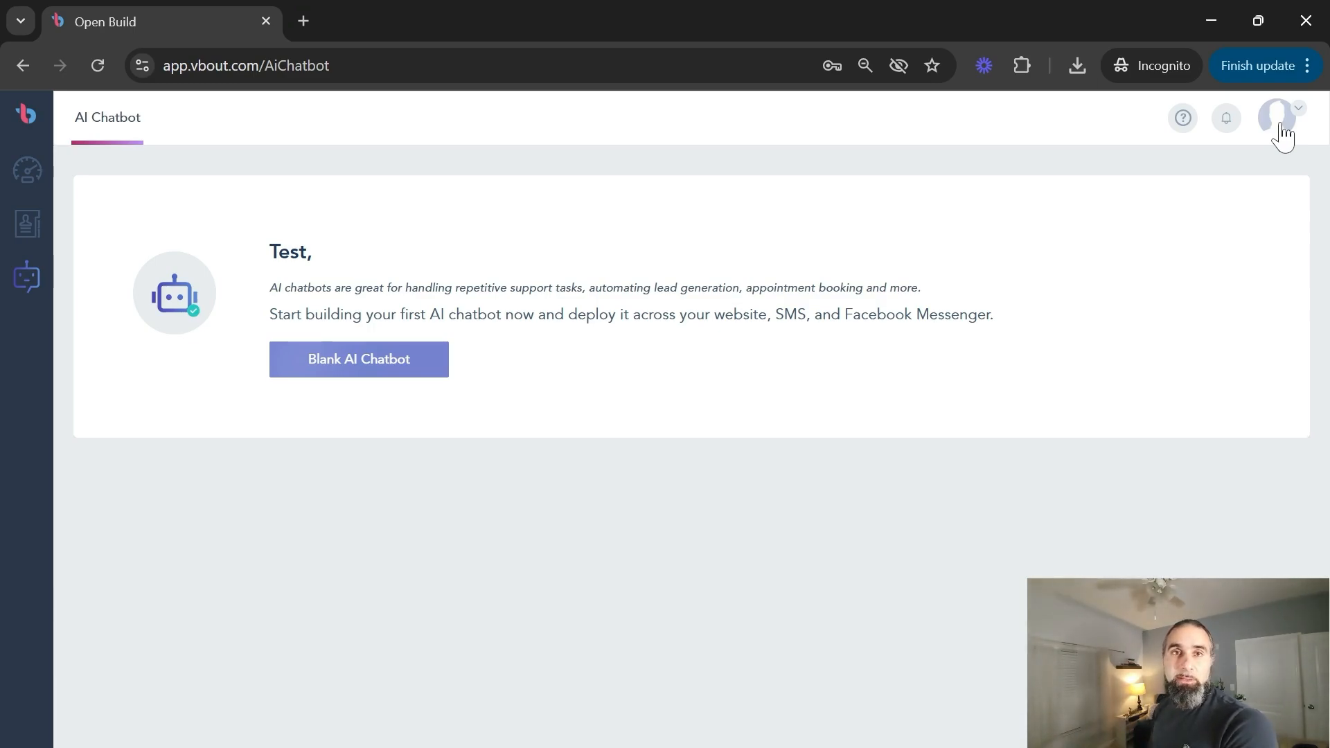
Open the account's website tracking code settings and check the actions available for the richardfallah.com site
click(1281, 132)
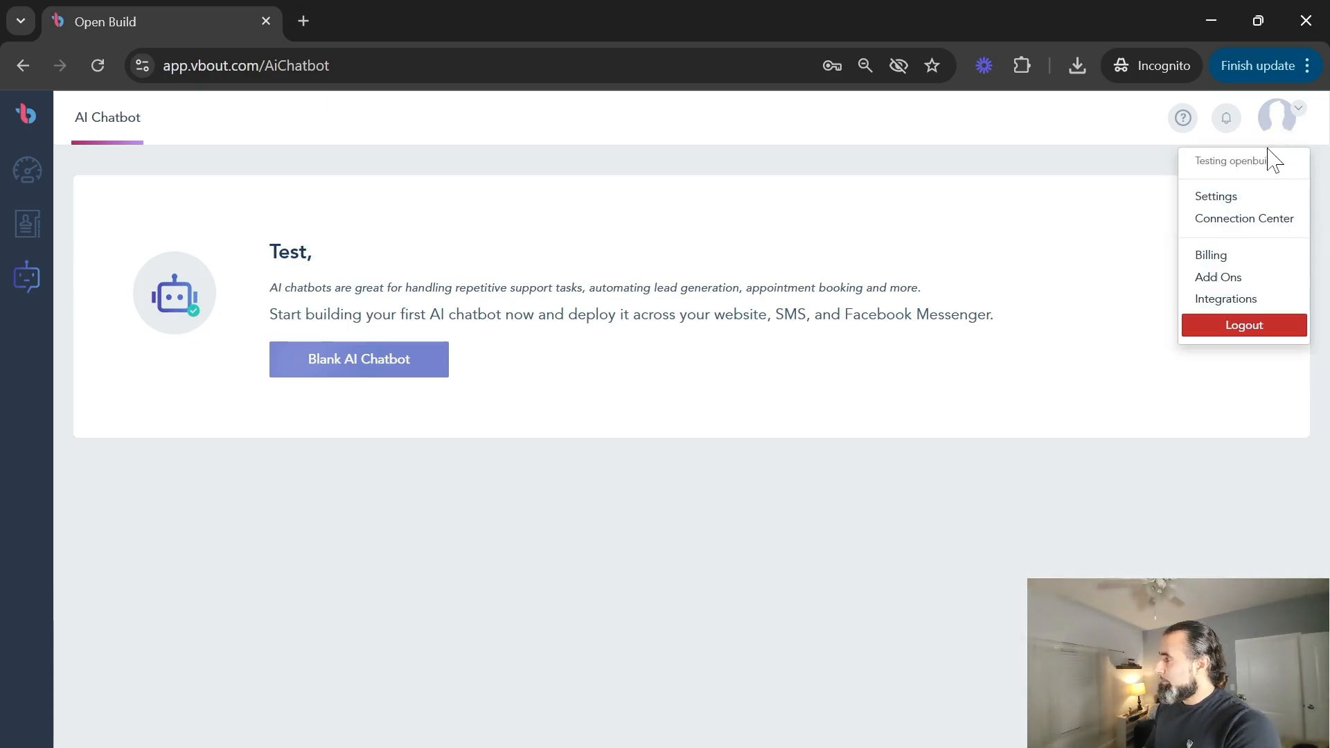
click(1216, 199)
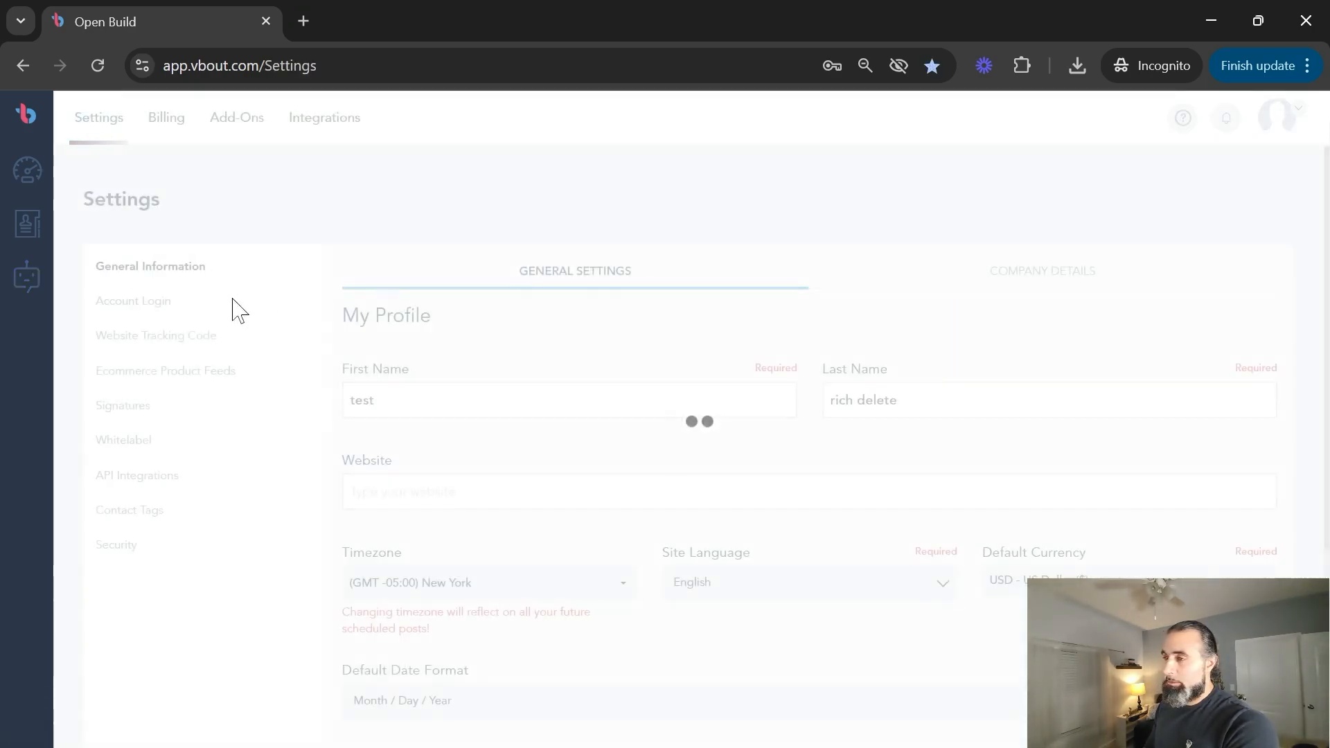
click(151, 339)
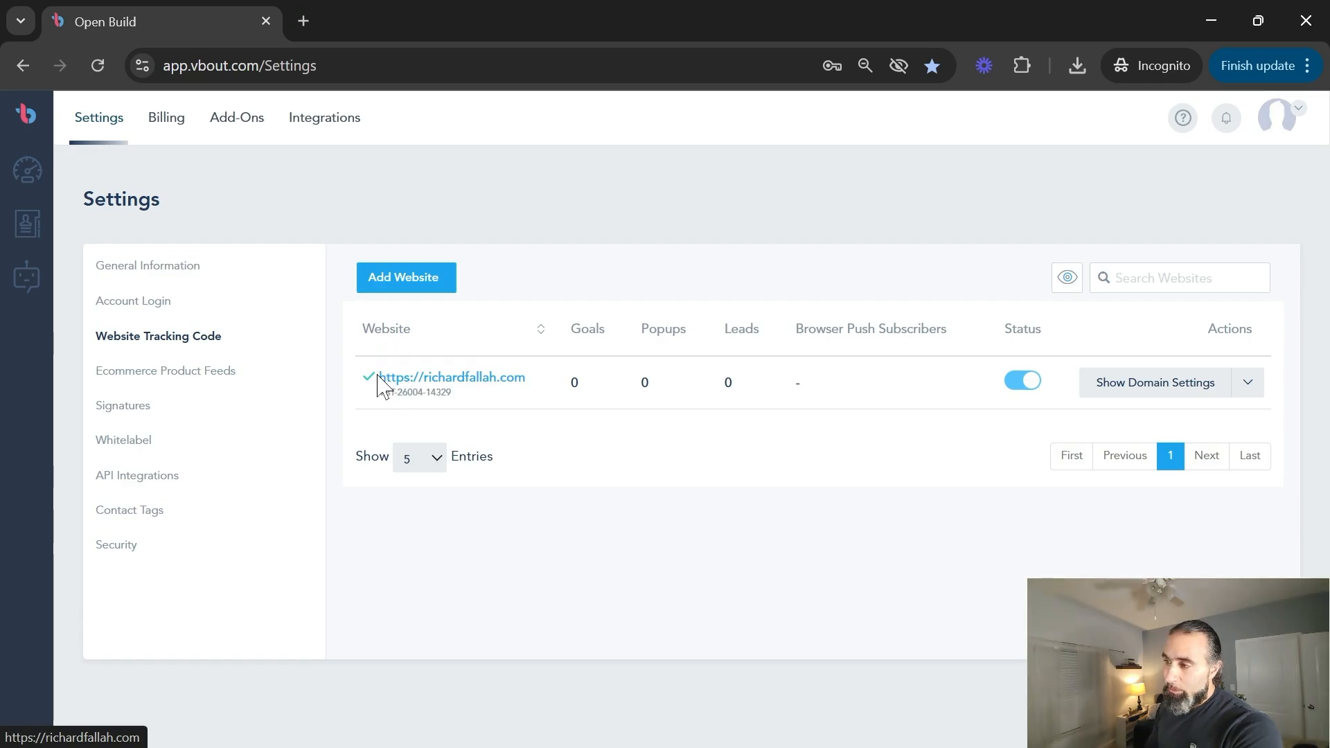
click(1241, 399)
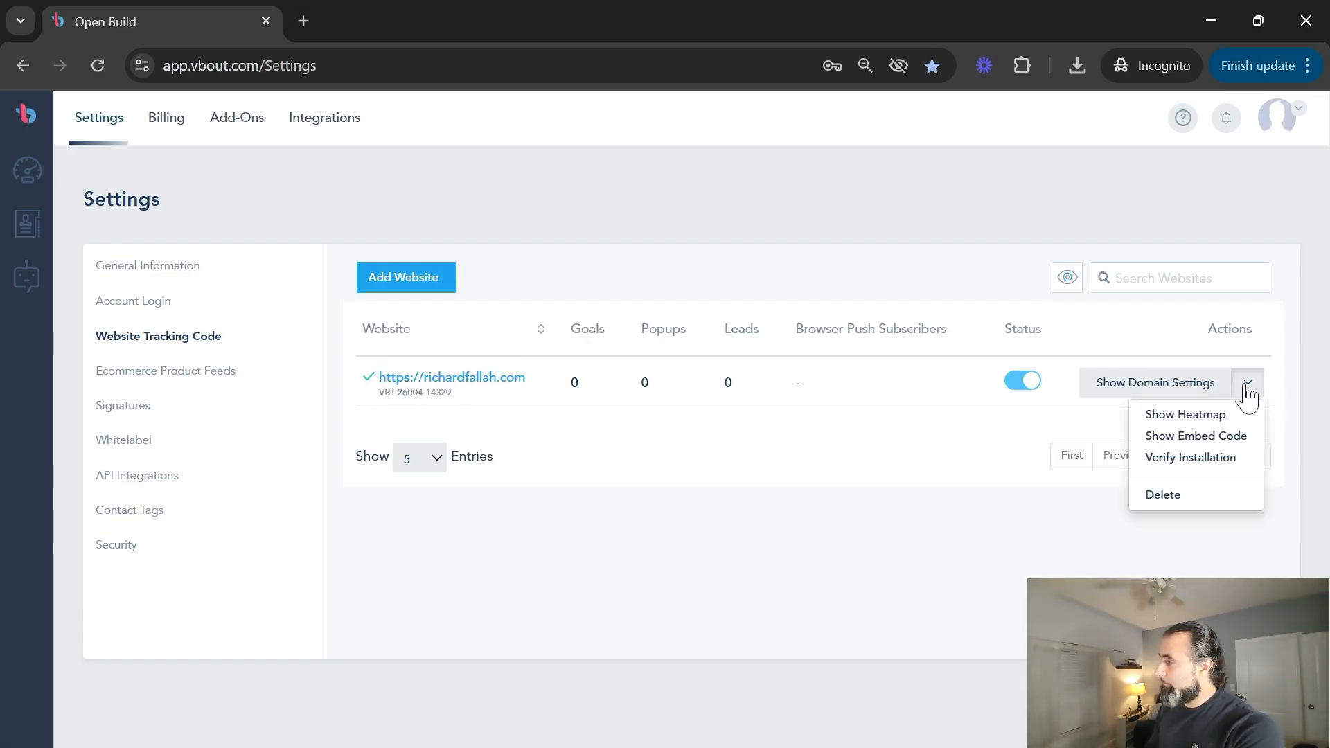
click(1245, 397)
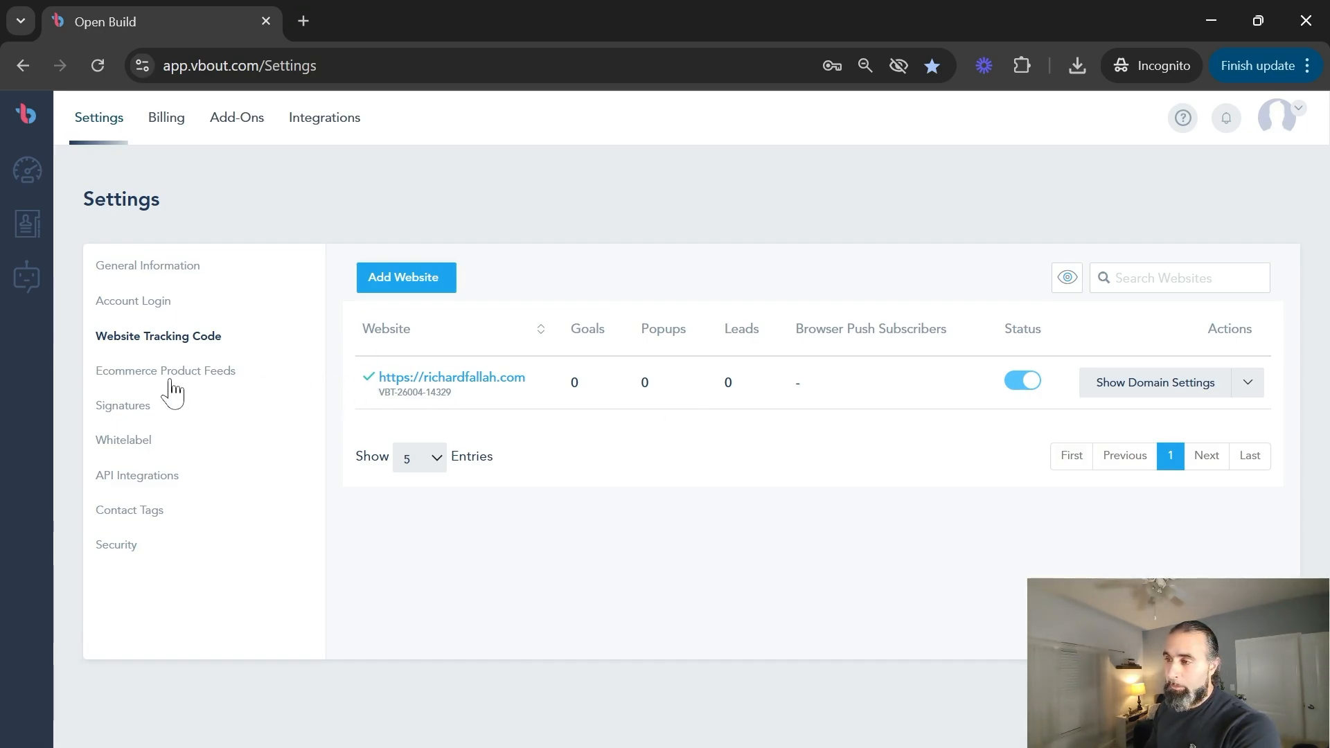
Review the Facebook and WhatsApp connection options in the Connection Center and close it
click(1282, 135)
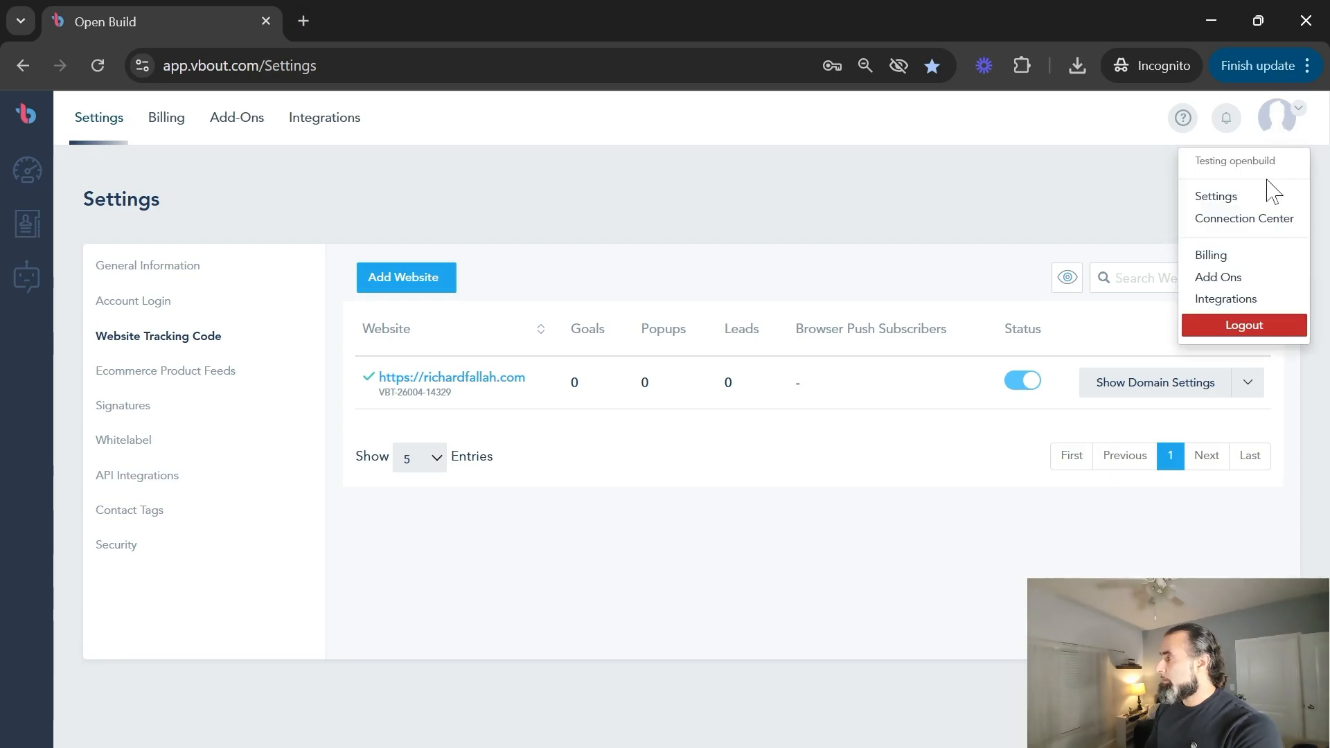
click(1258, 229)
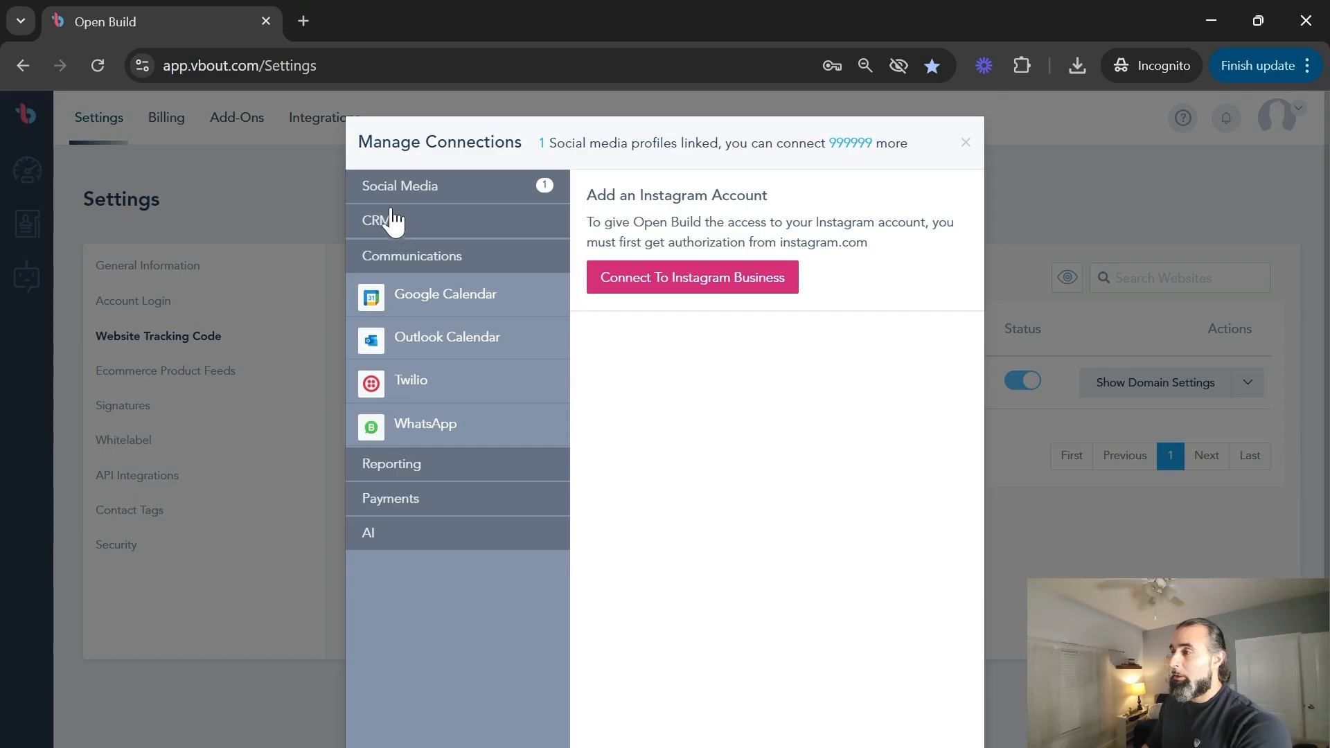
click(386, 189)
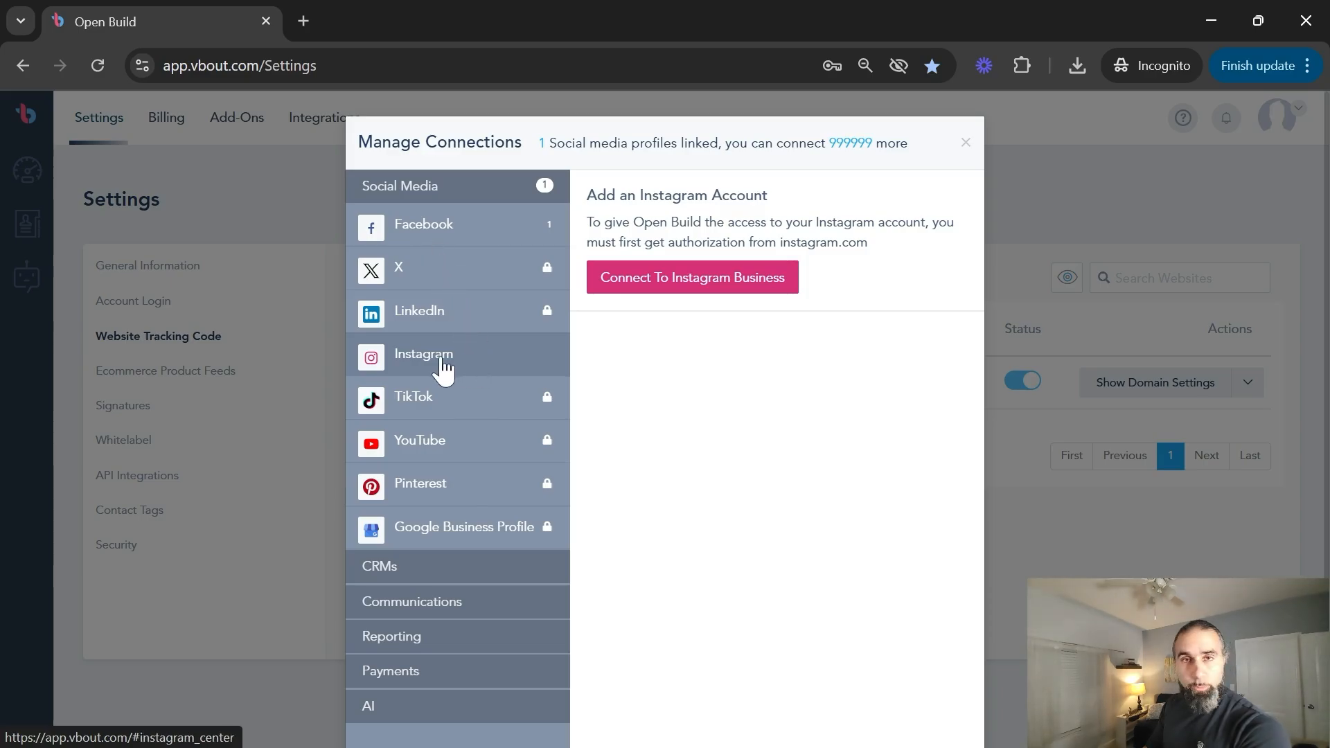
click(438, 234)
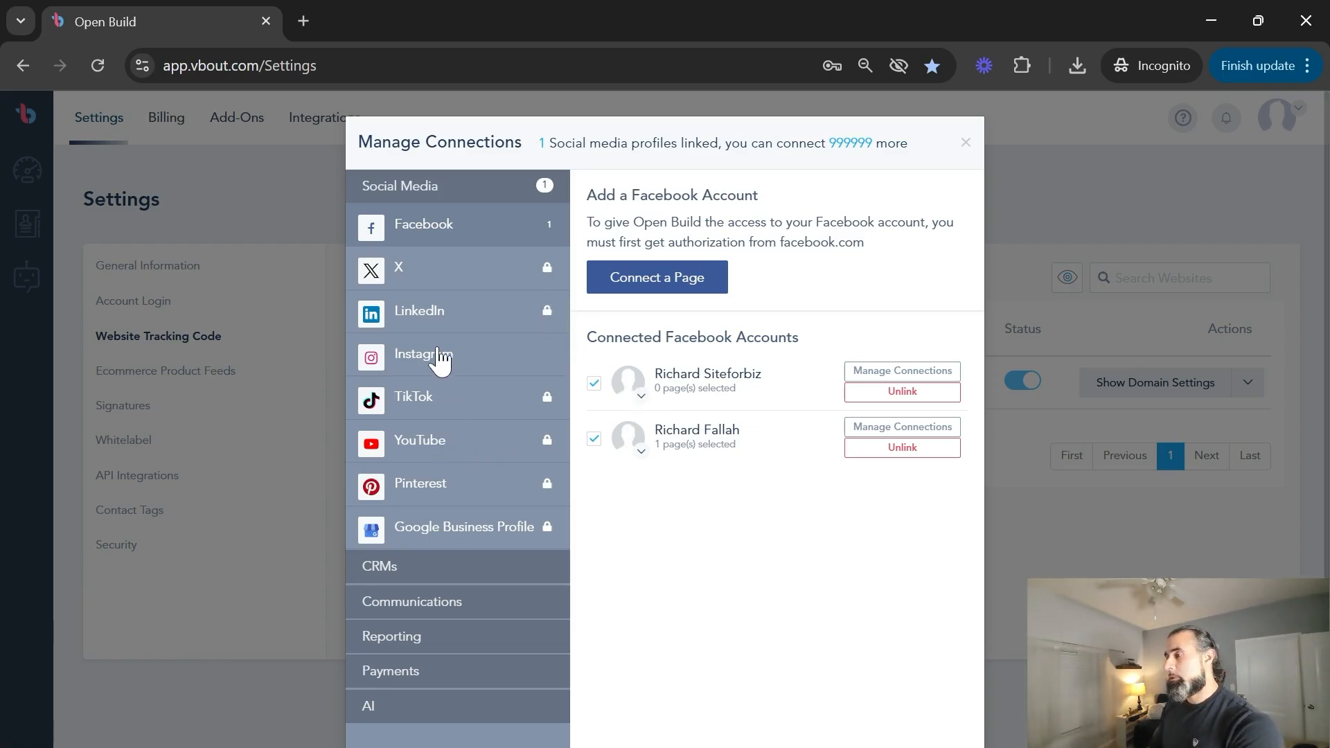
click(447, 608)
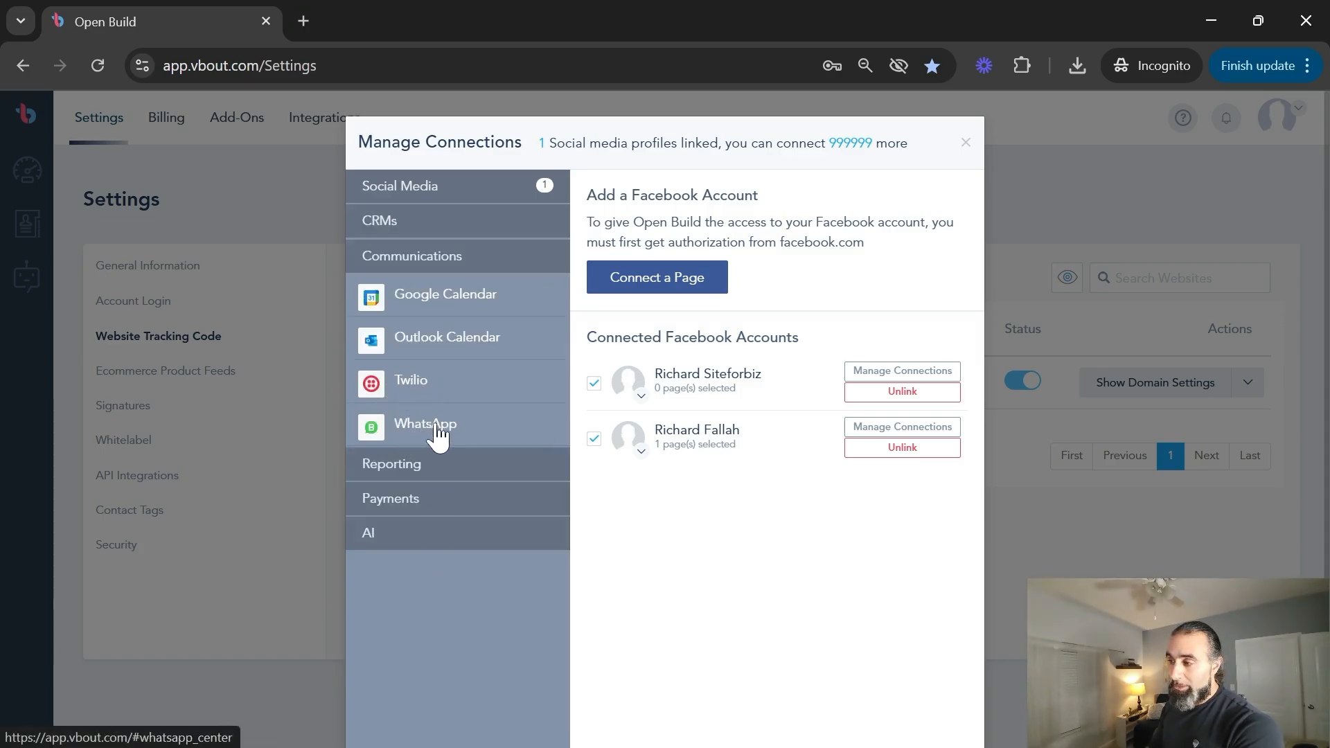
click(409, 425)
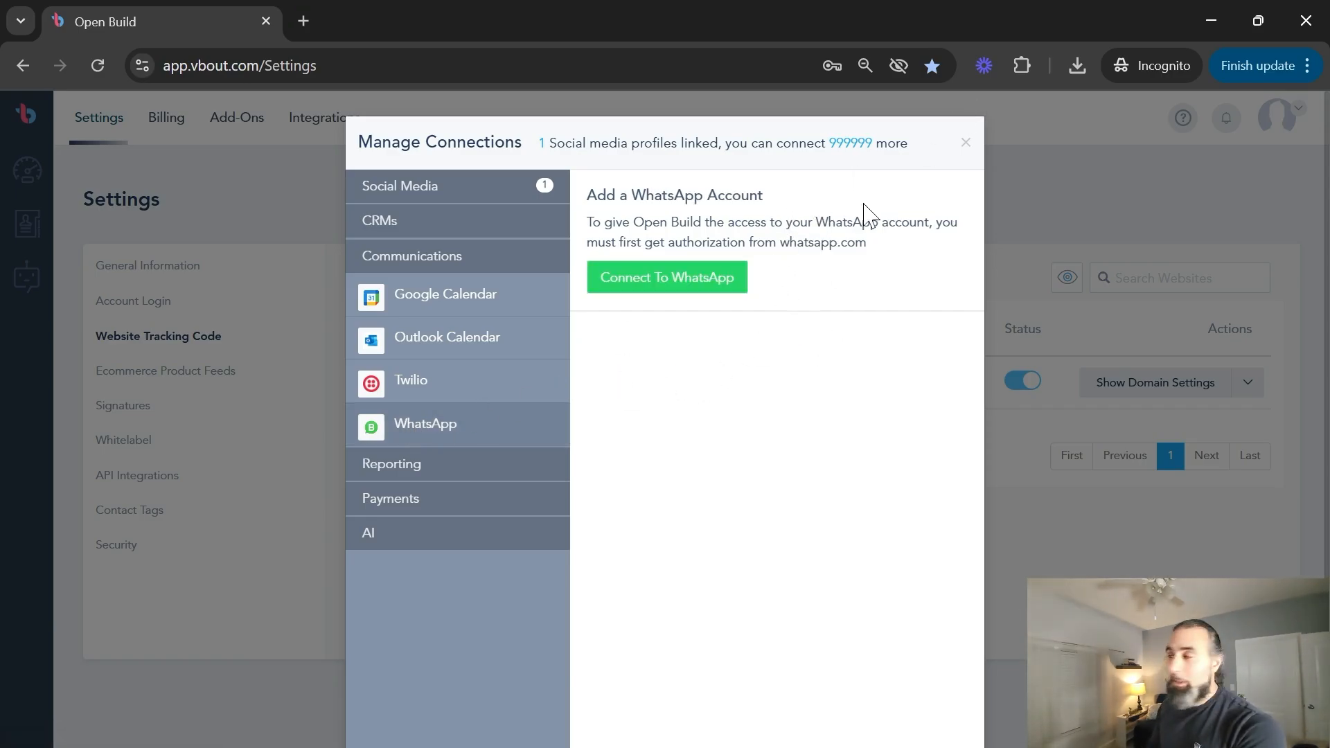
click(965, 144)
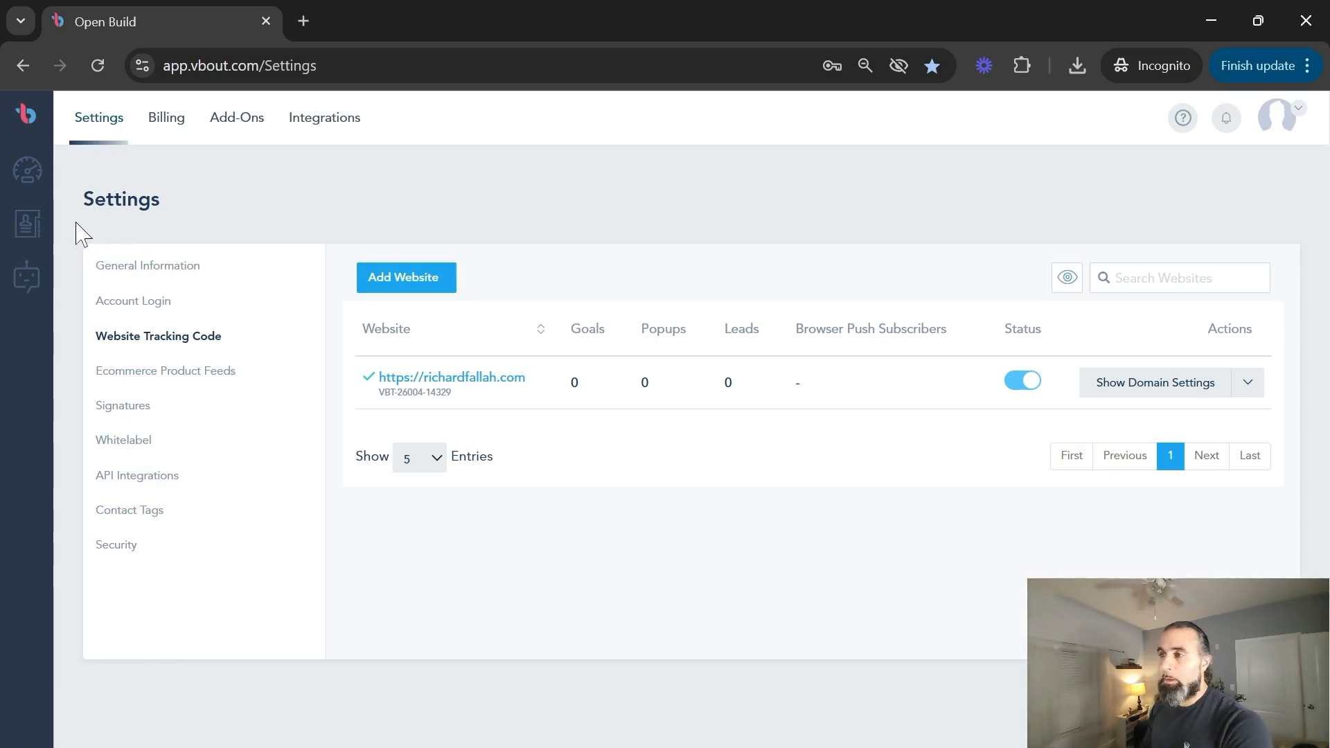
Examine the fields and form of the Chatbot Form Capture list, including the options for creating new fields
click(32, 224)
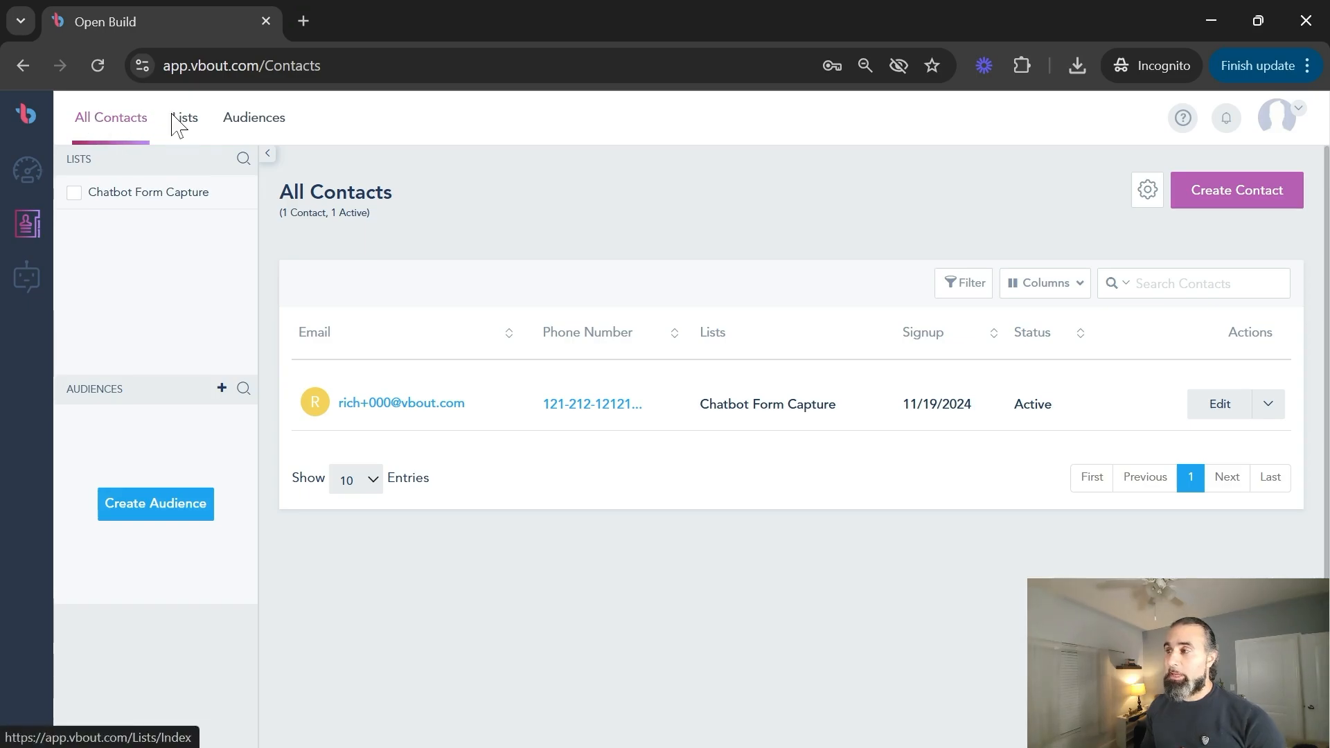
click(178, 126)
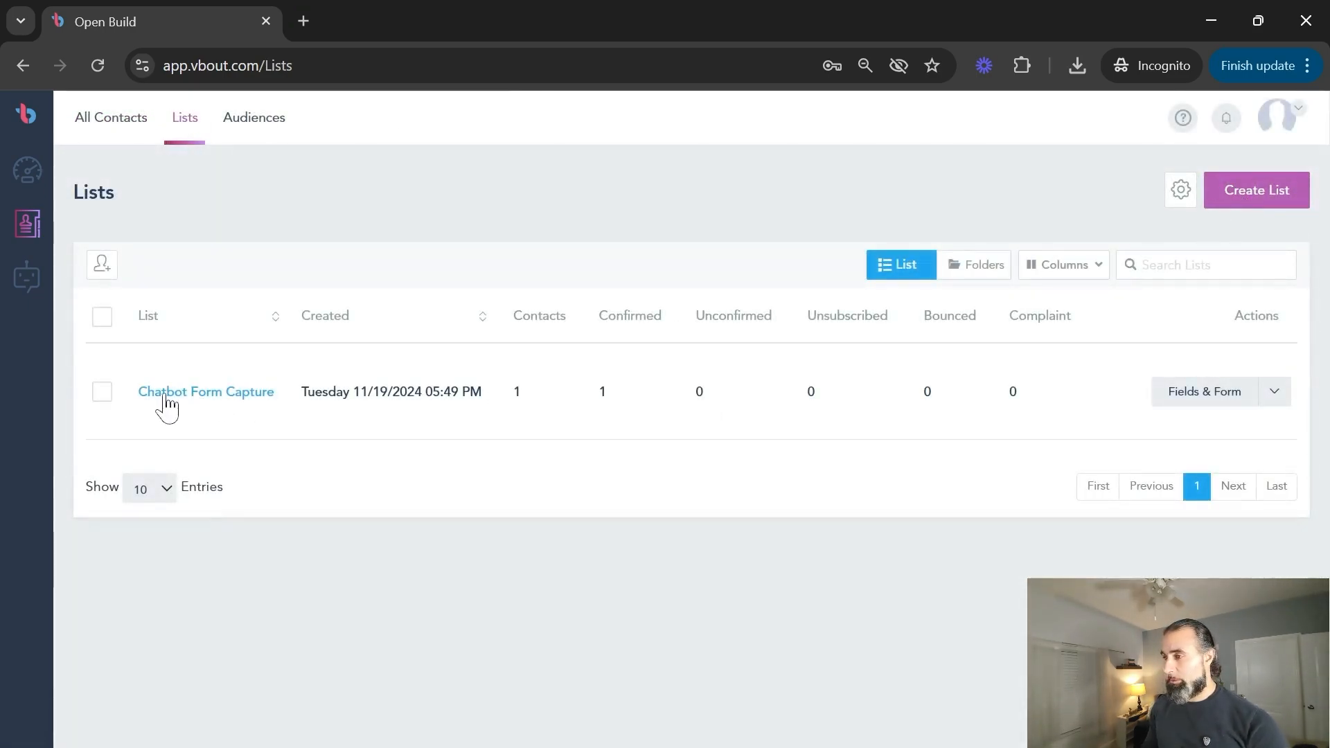
click(1204, 392)
scroll(564, 485, down, 3)
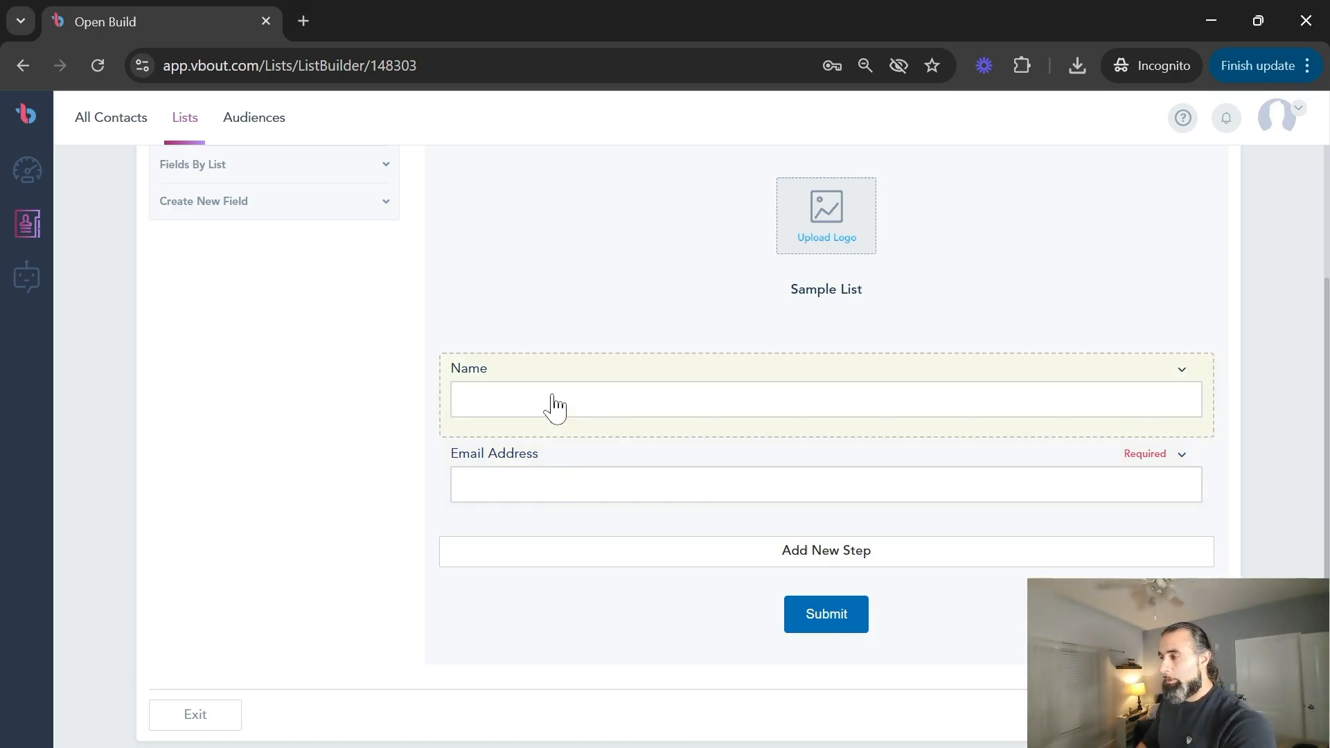
scroll(298, 433, up, 3)
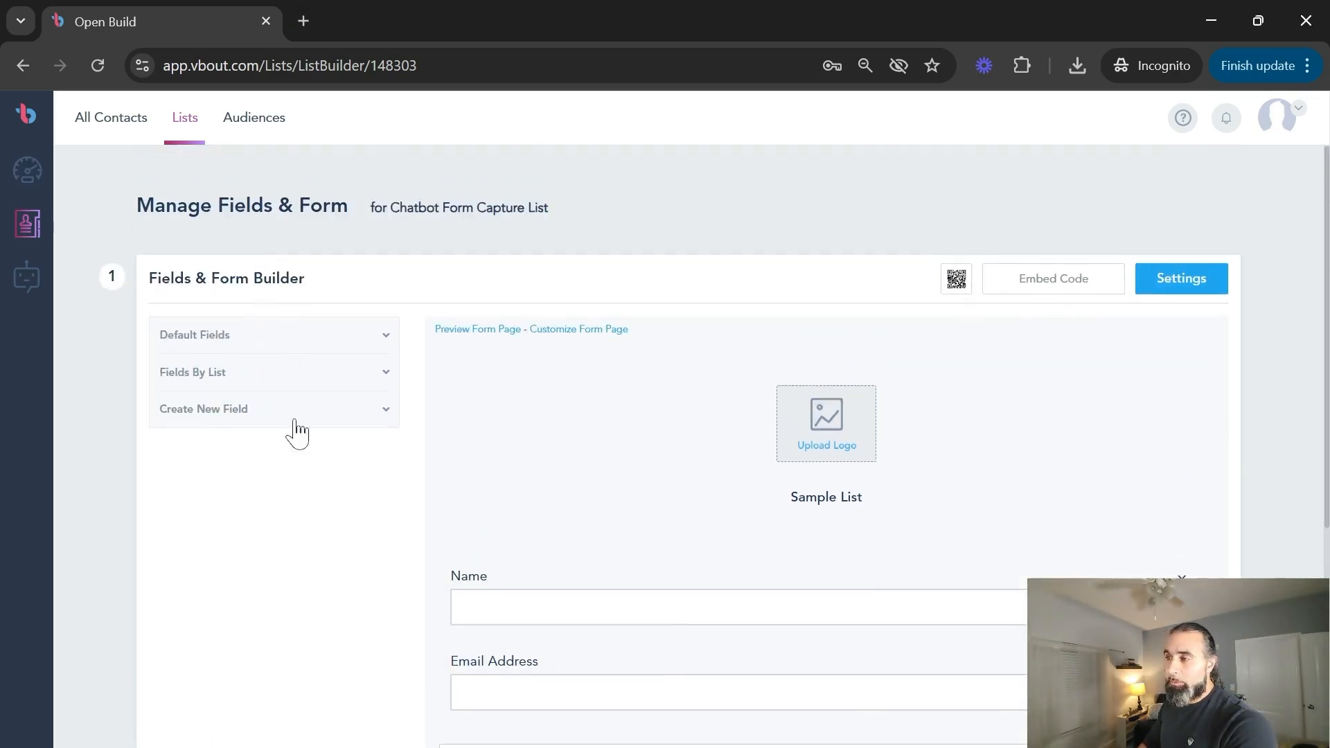
click(276, 418)
click(277, 419)
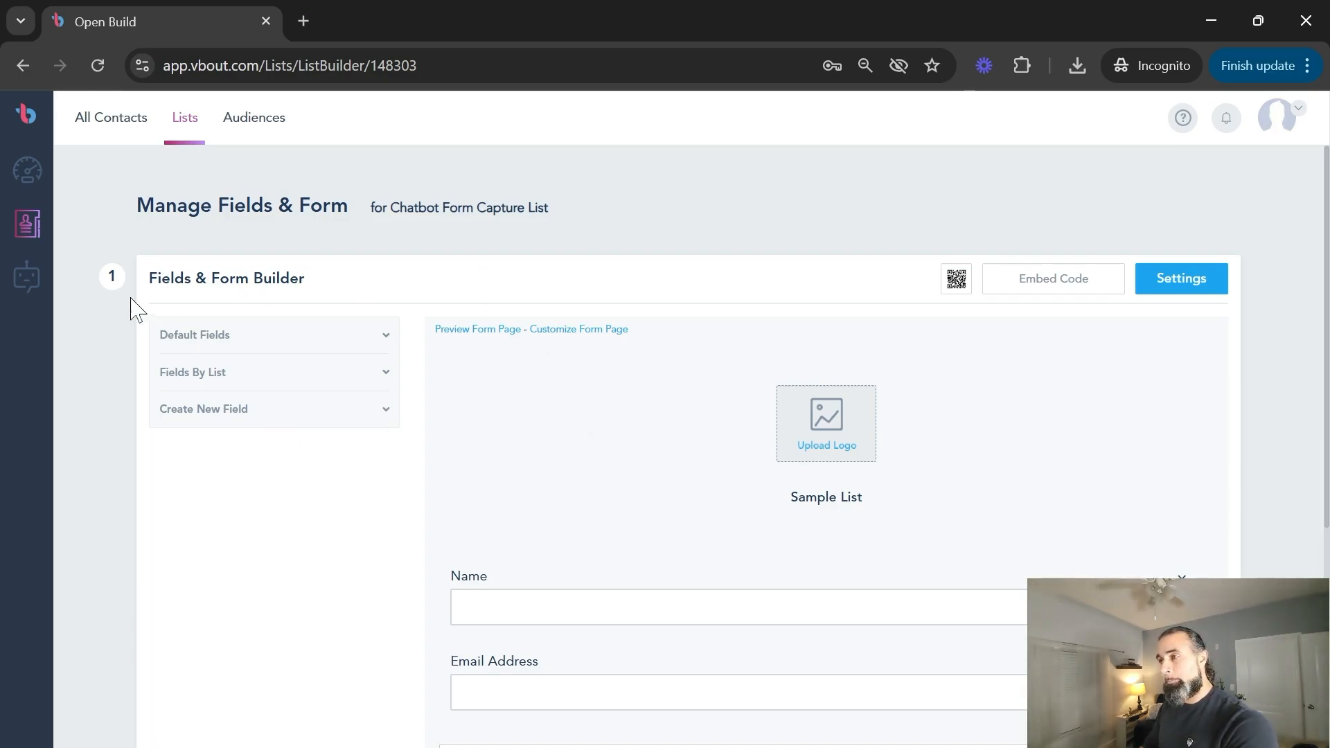
Create a blank AI chatbot and save its name as "Richard Bot"
click(34, 294)
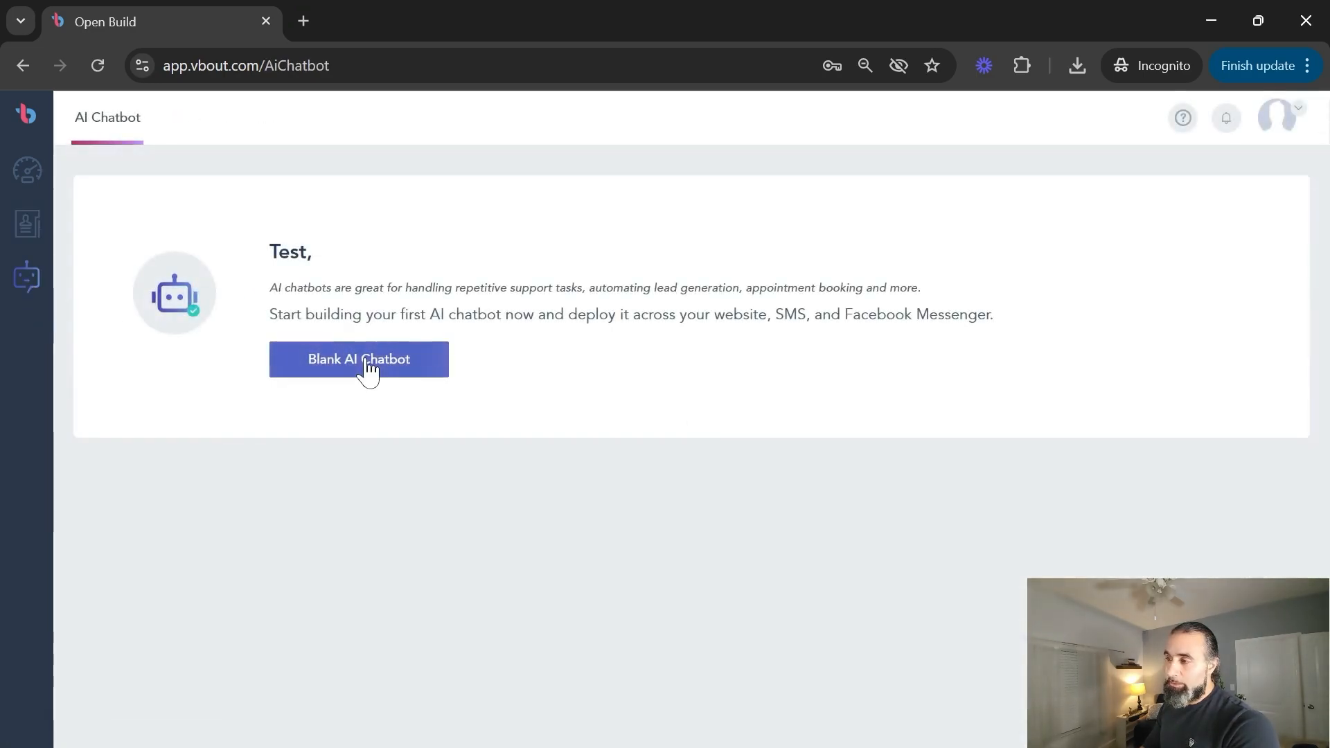
click(369, 370)
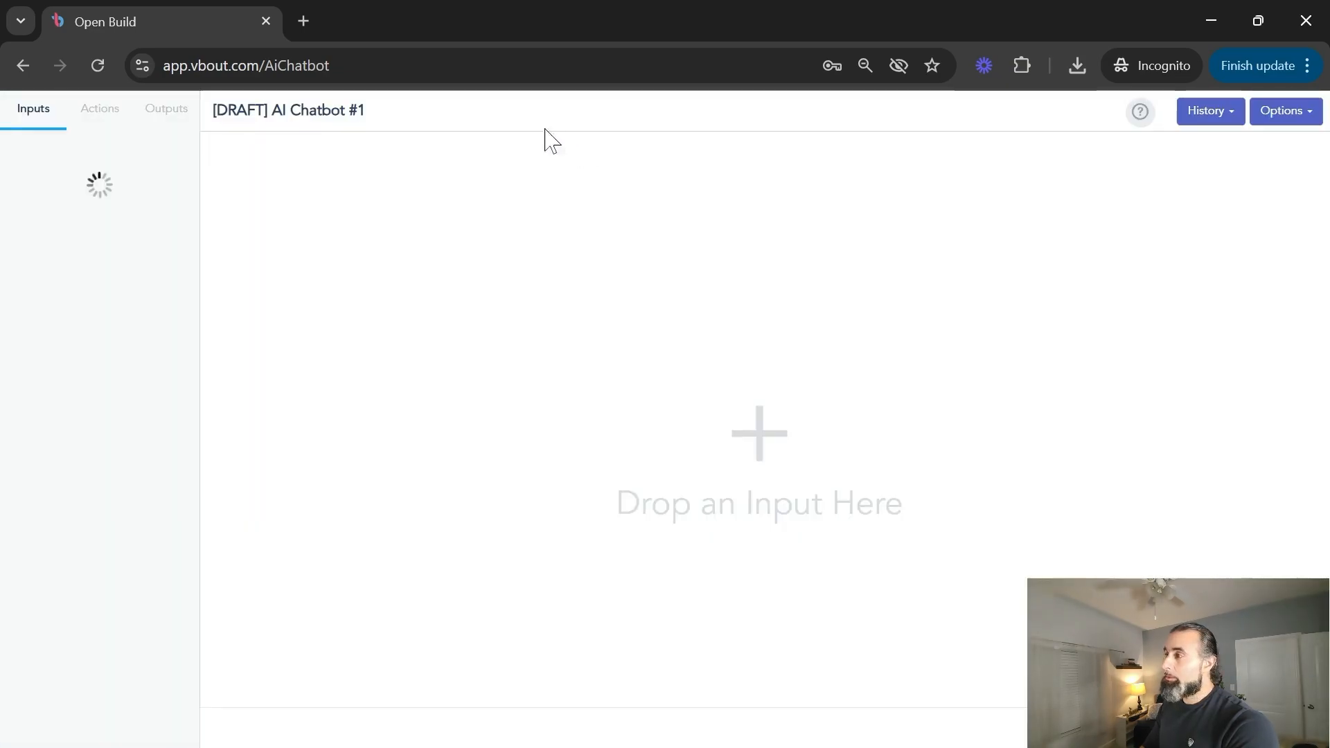
click(949, 111)
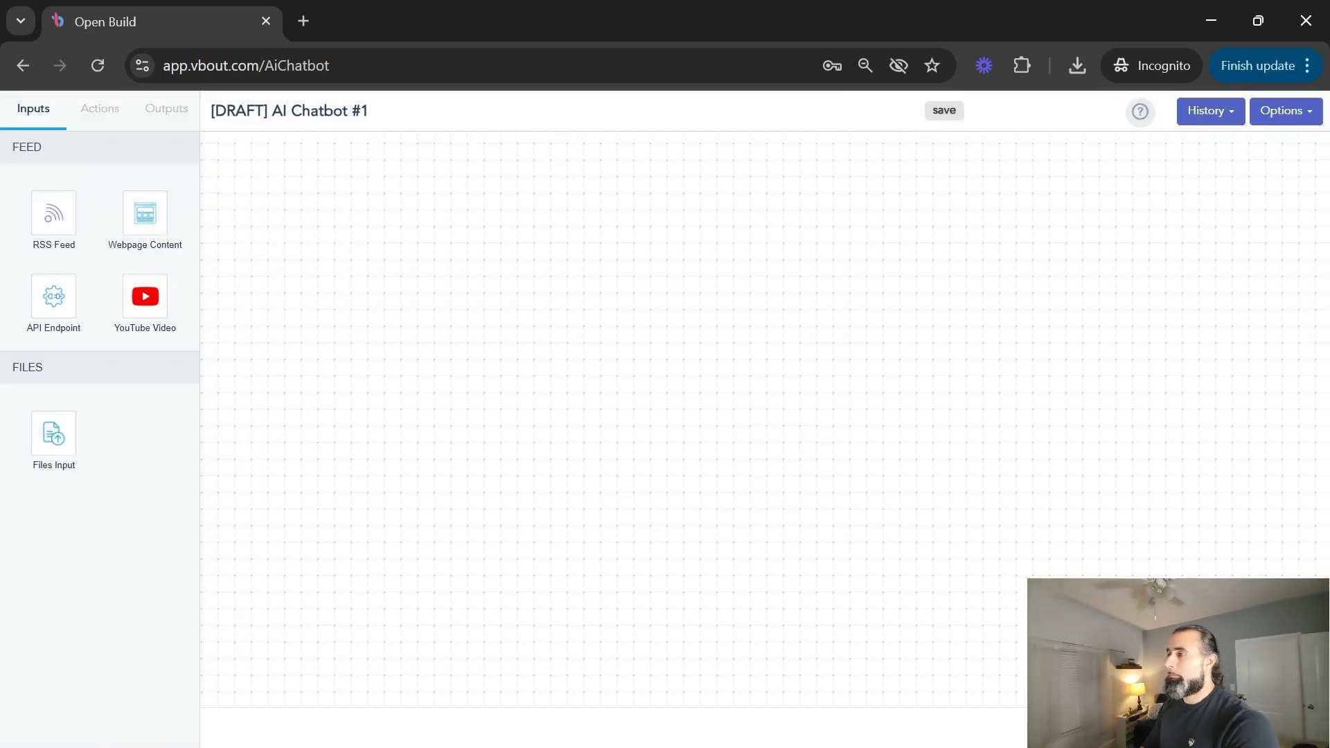
drag(369, 111, 29, 109)
text(Richard Bot)
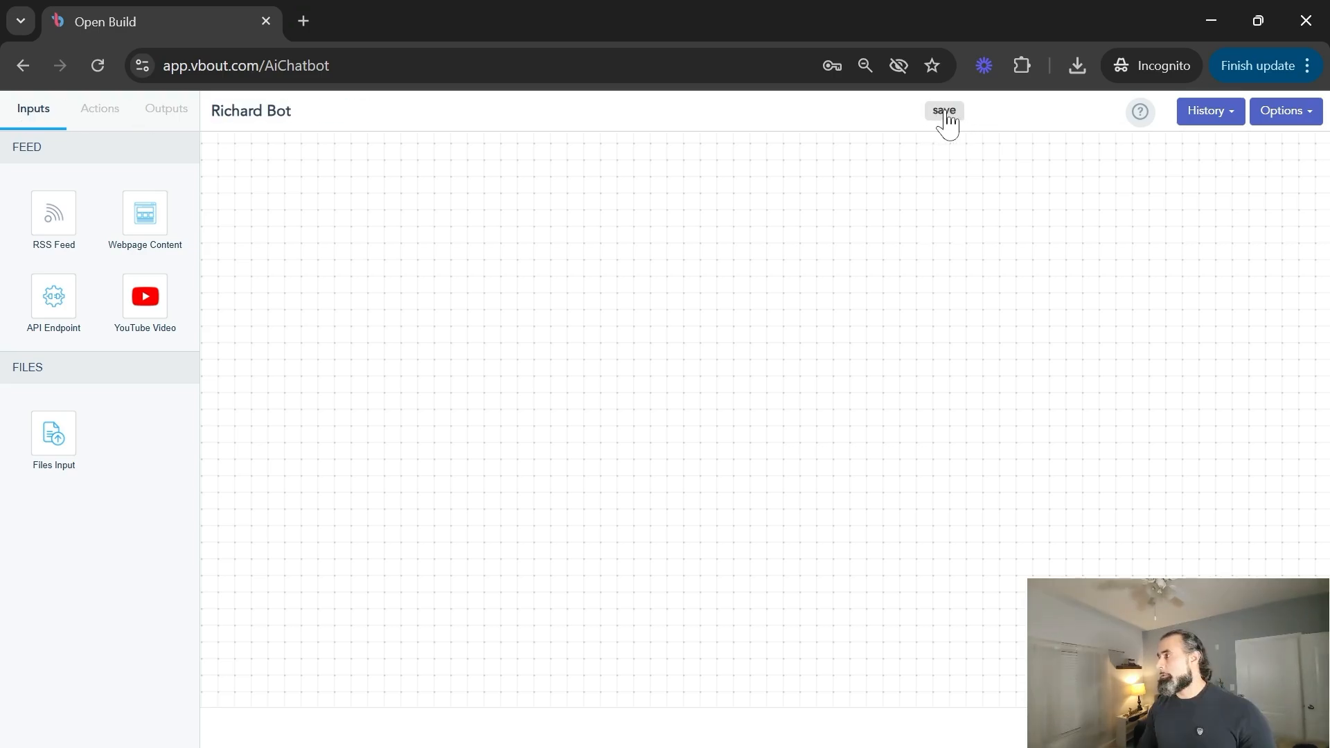
click(944, 112)
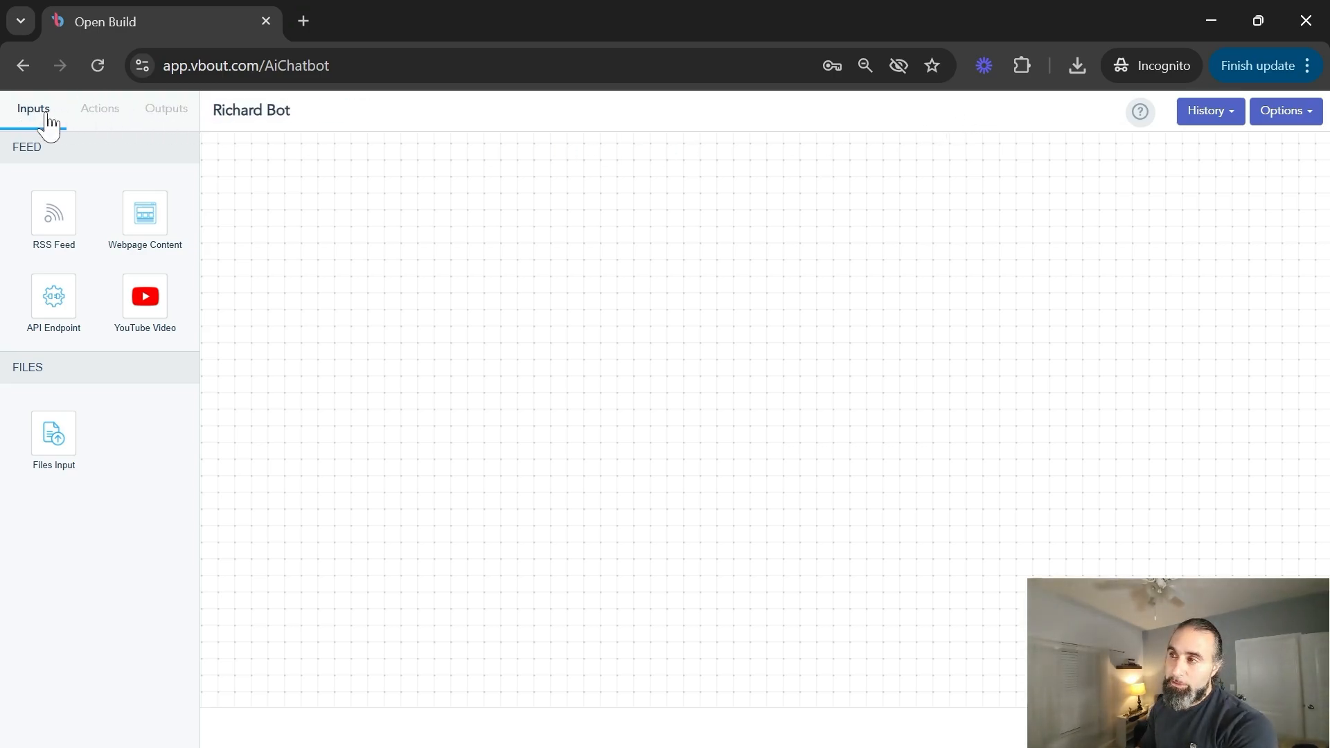
Look over the available actions and outputs, and add a Files Input with a Webpage Content input below it on the canvas
click(101, 113)
click(167, 113)
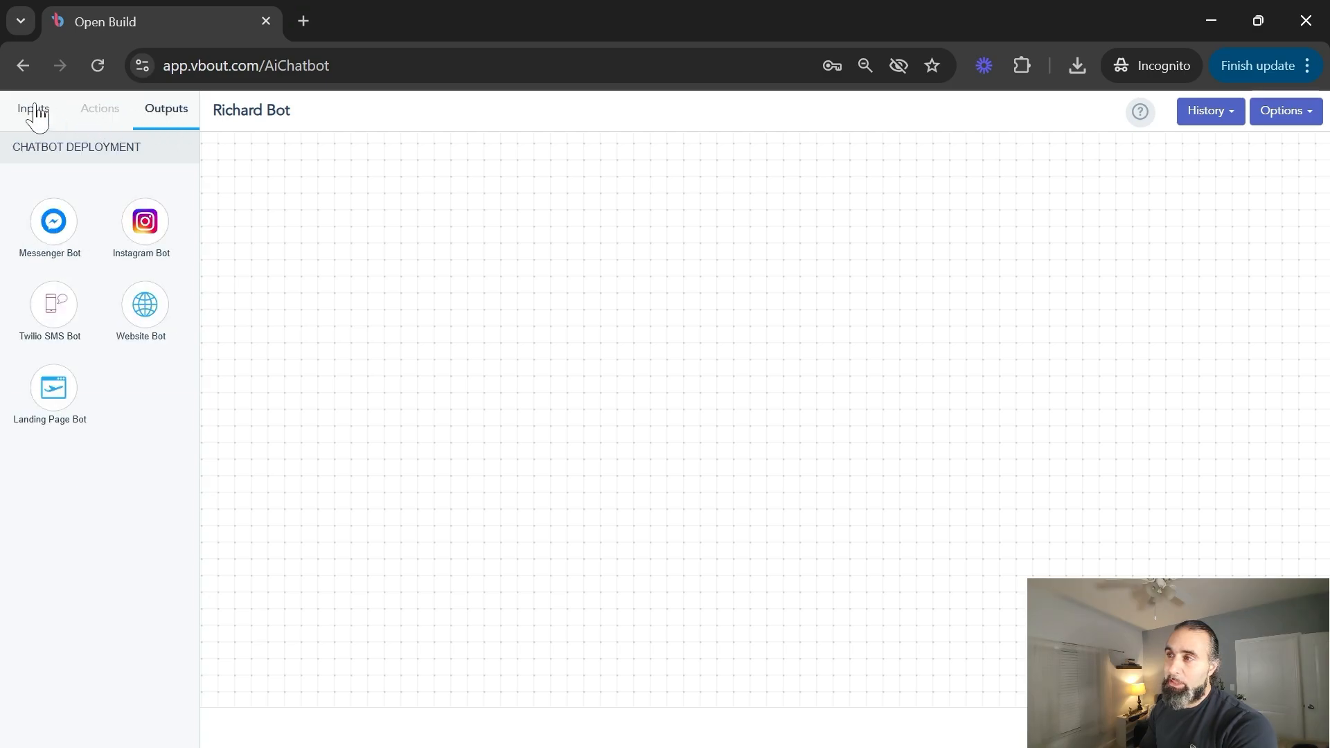
click(35, 112)
drag(65, 430, 277, 326)
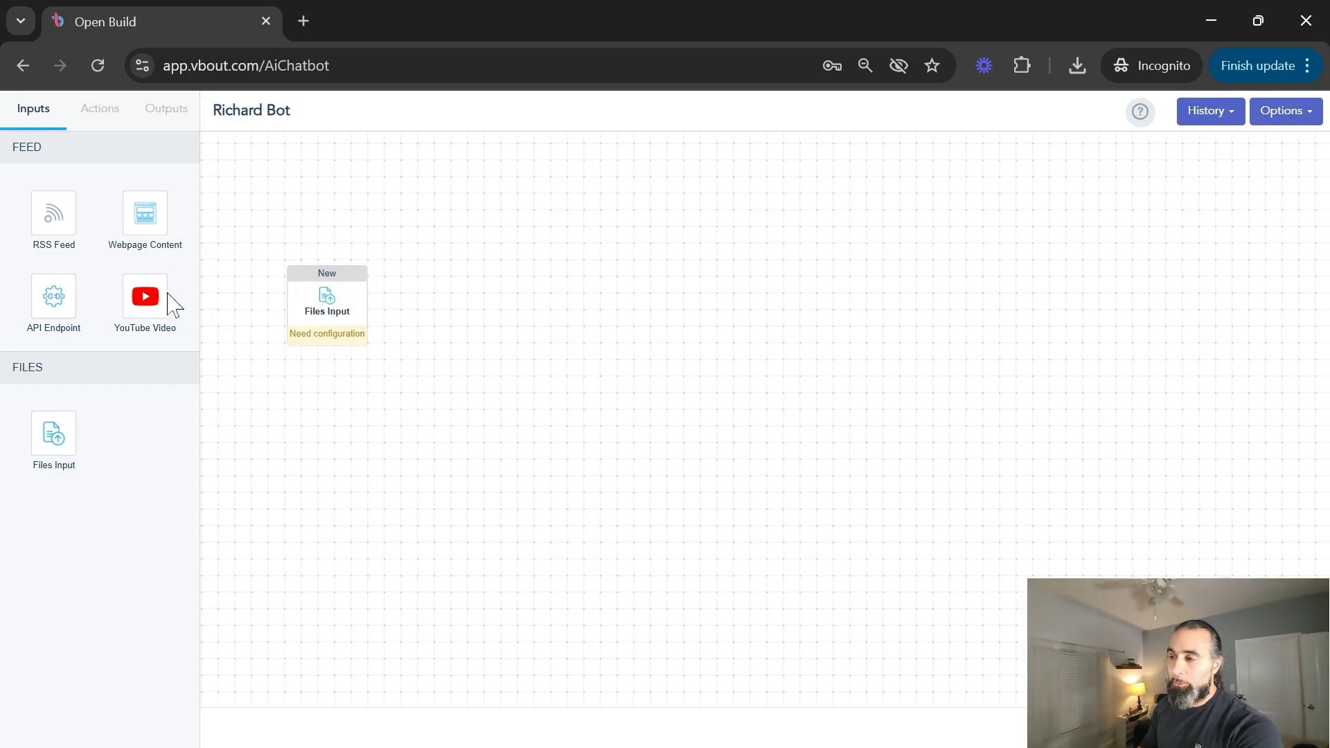
drag(146, 223, 327, 440)
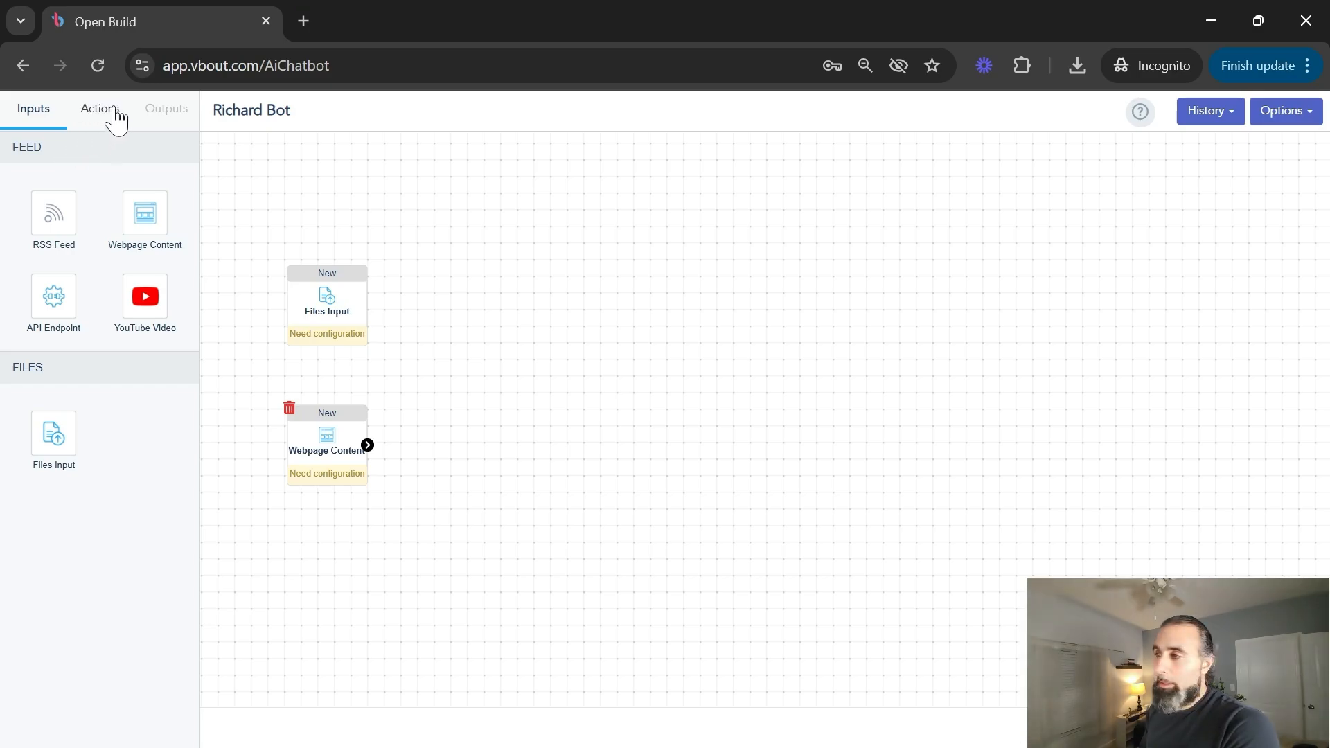
Configure the Files Input with about_richard_document.docx and Richard-Linkedin.pdf, starting learning on 11/19/2024, and save it
double_click(326, 313)
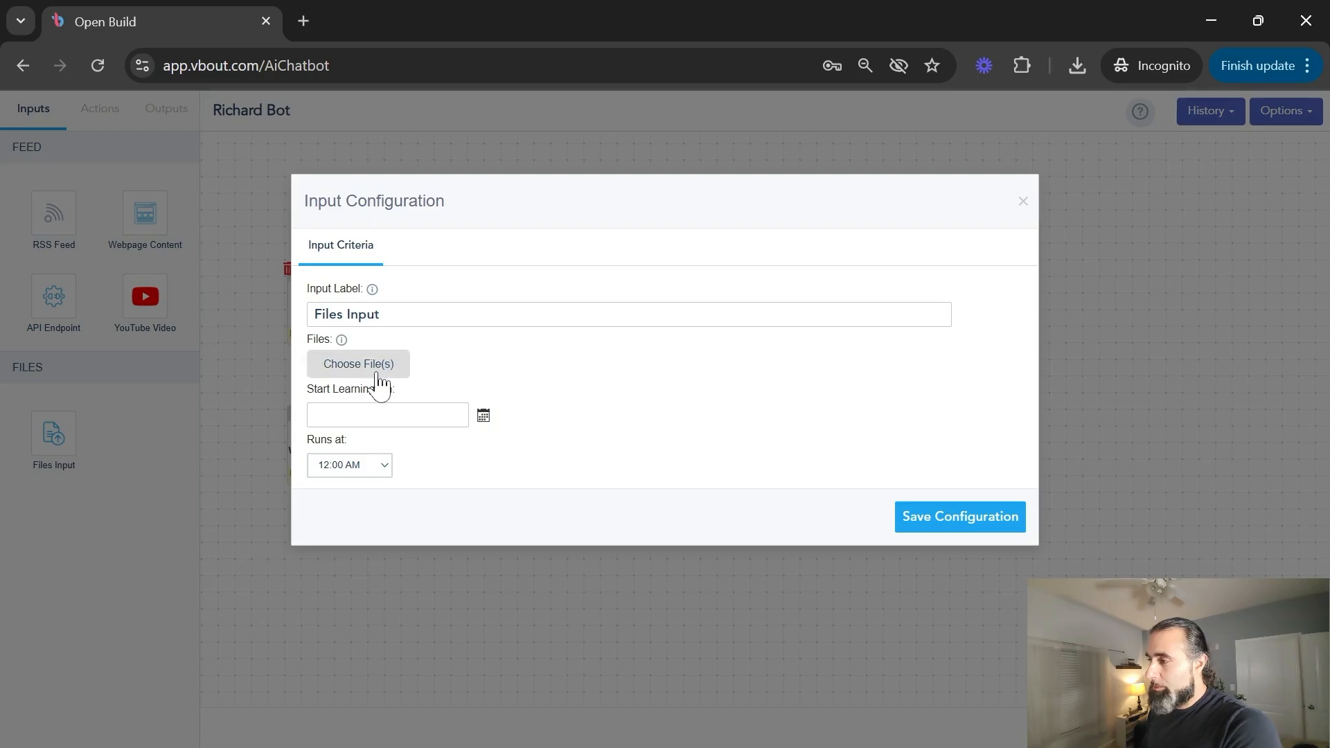
click(377, 367)
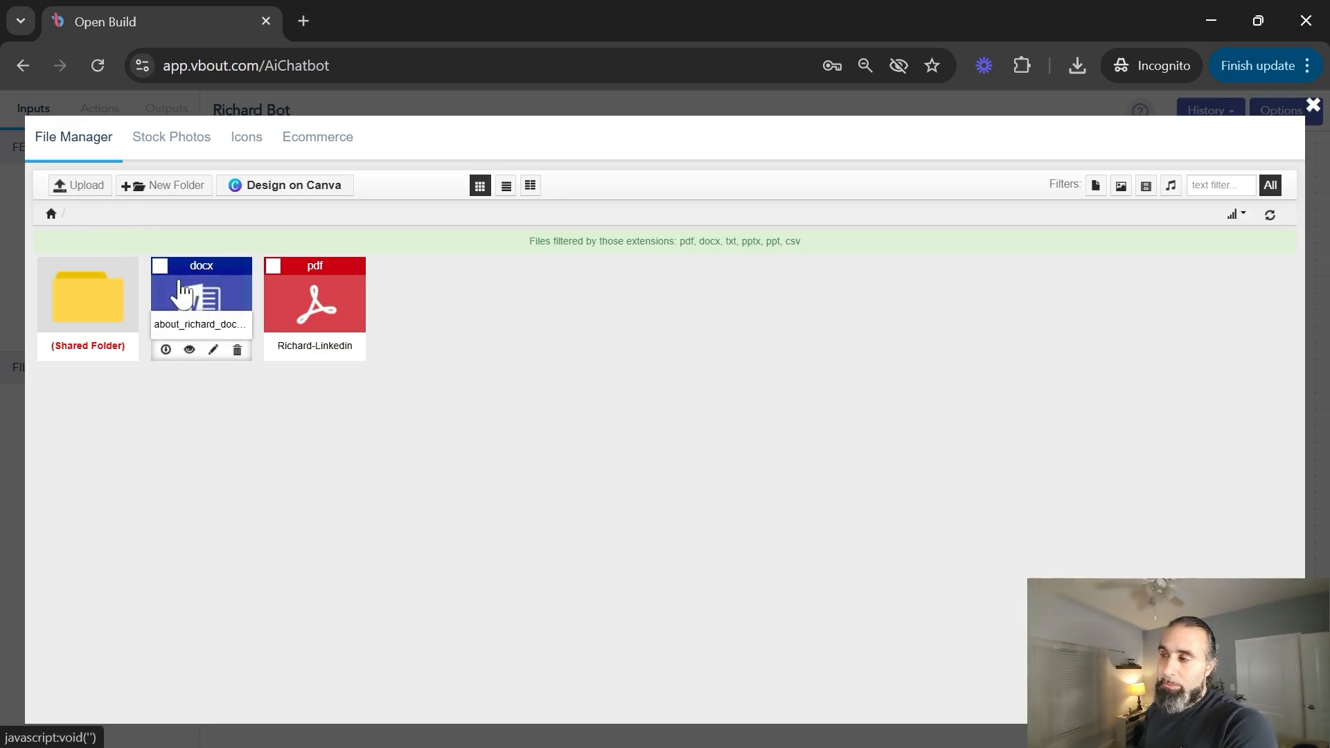
click(160, 266)
click(274, 295)
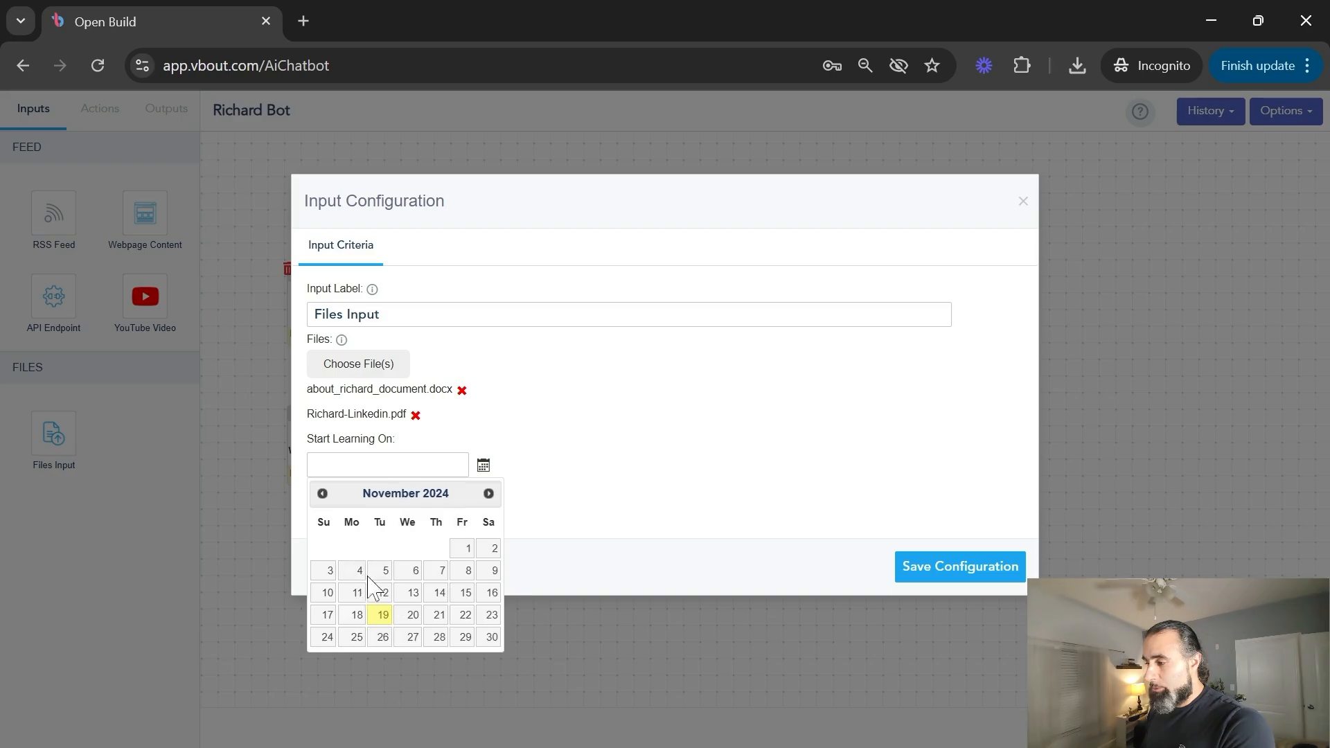
click(384, 616)
click(953, 569)
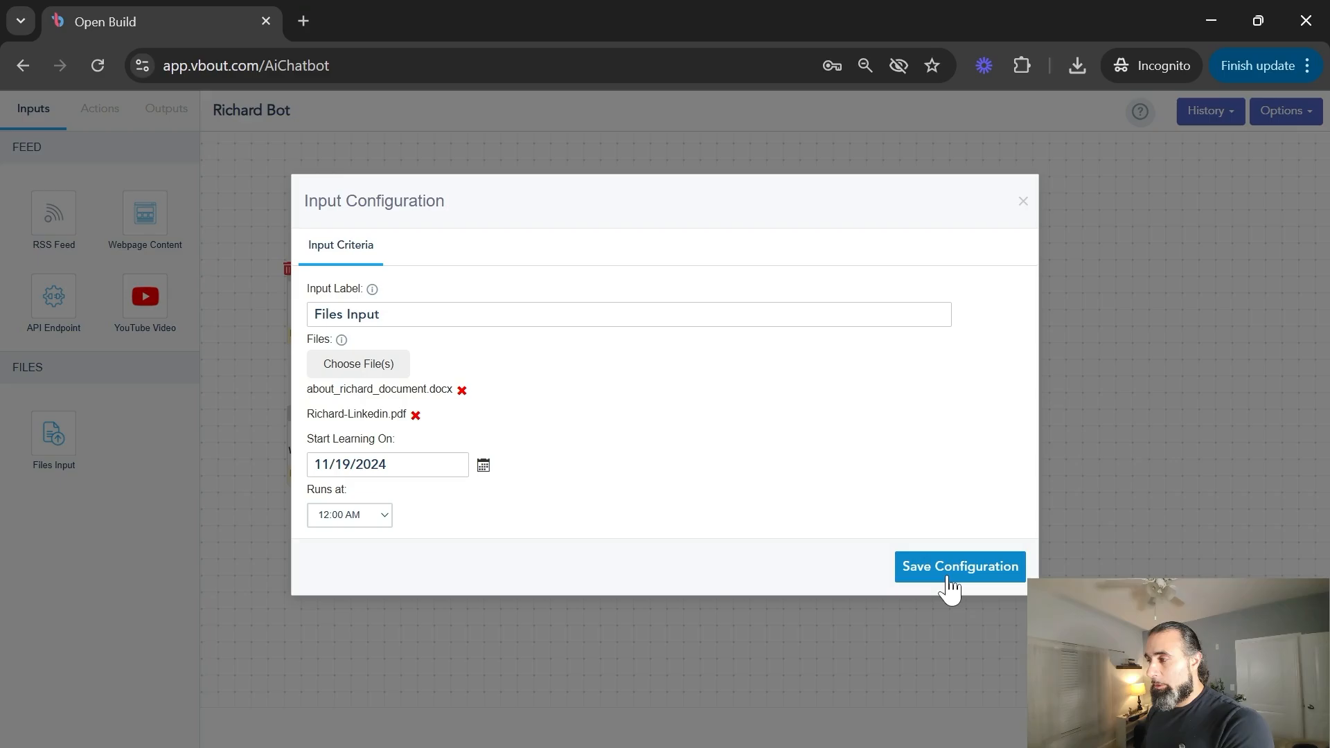
click(947, 577)
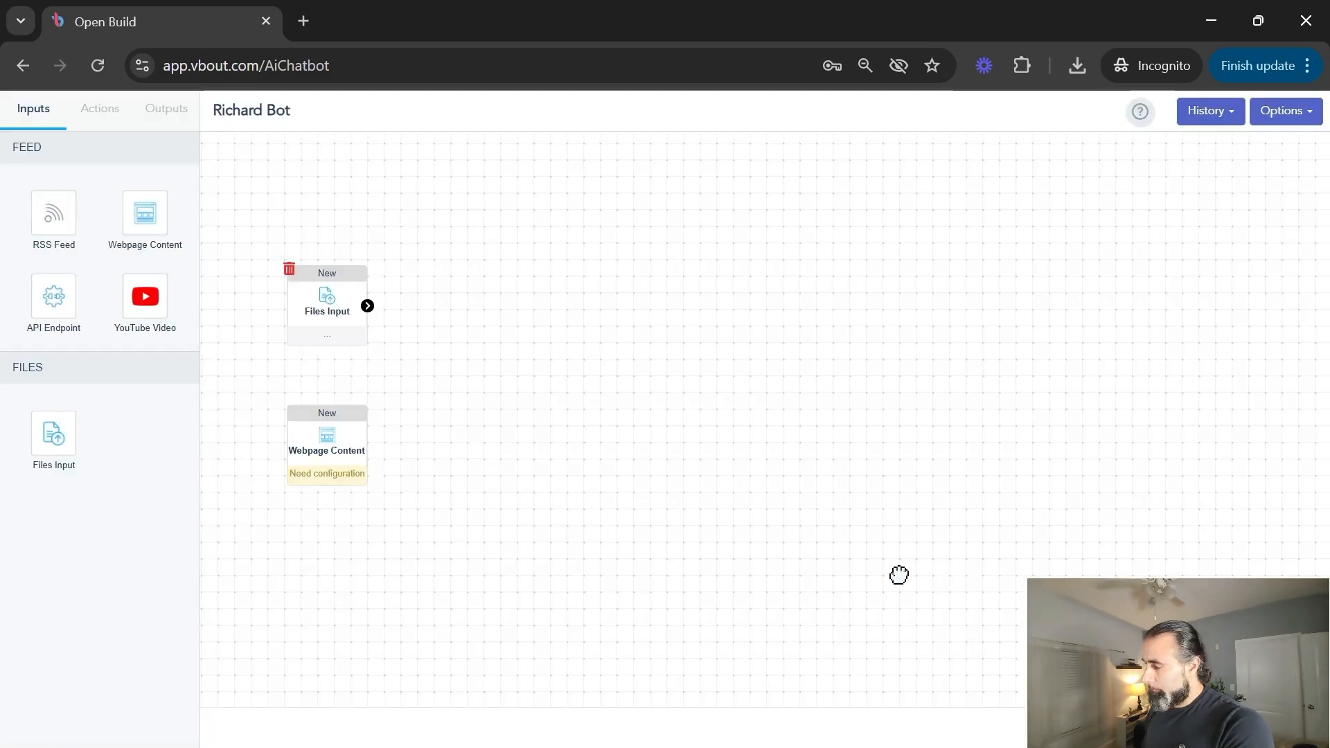
Open the Webpage Content input's configuration, add two more webpage URL fields, and set its refresh to Monthly
double_click(313, 457)
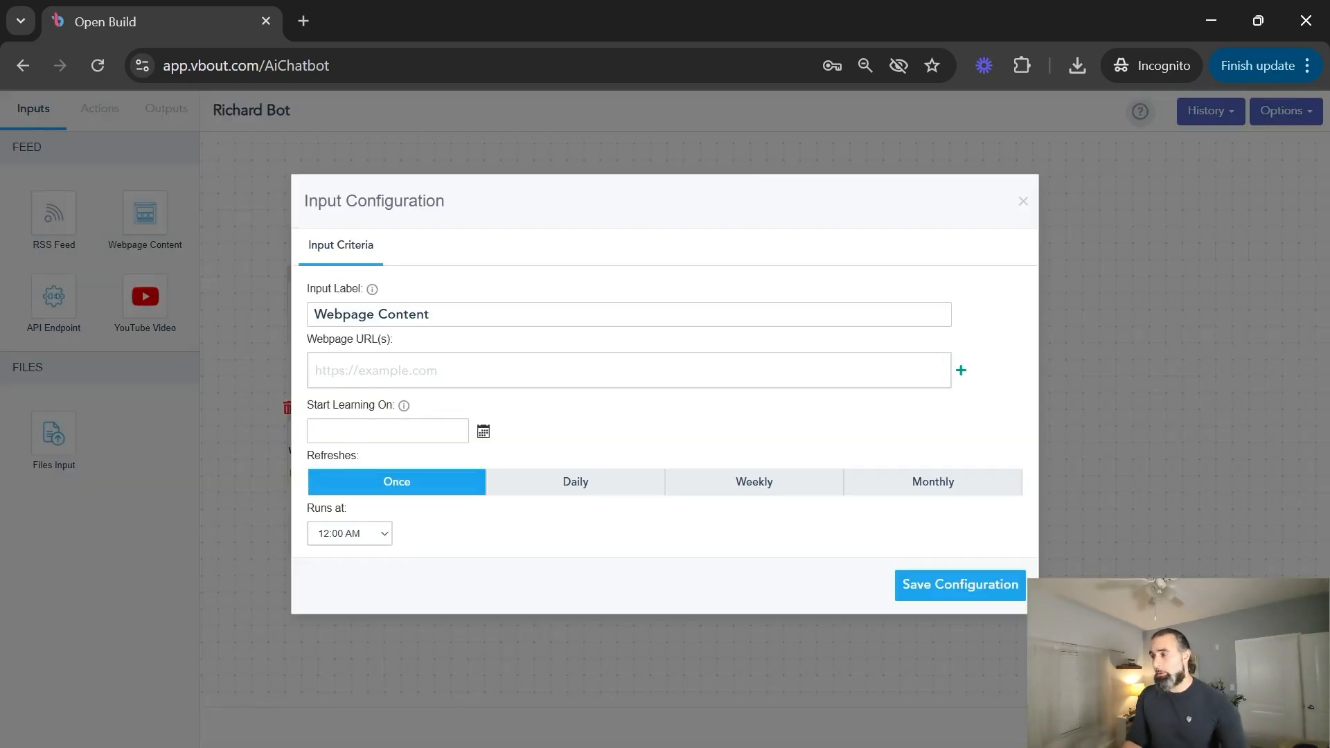
click(961, 371)
click(975, 413)
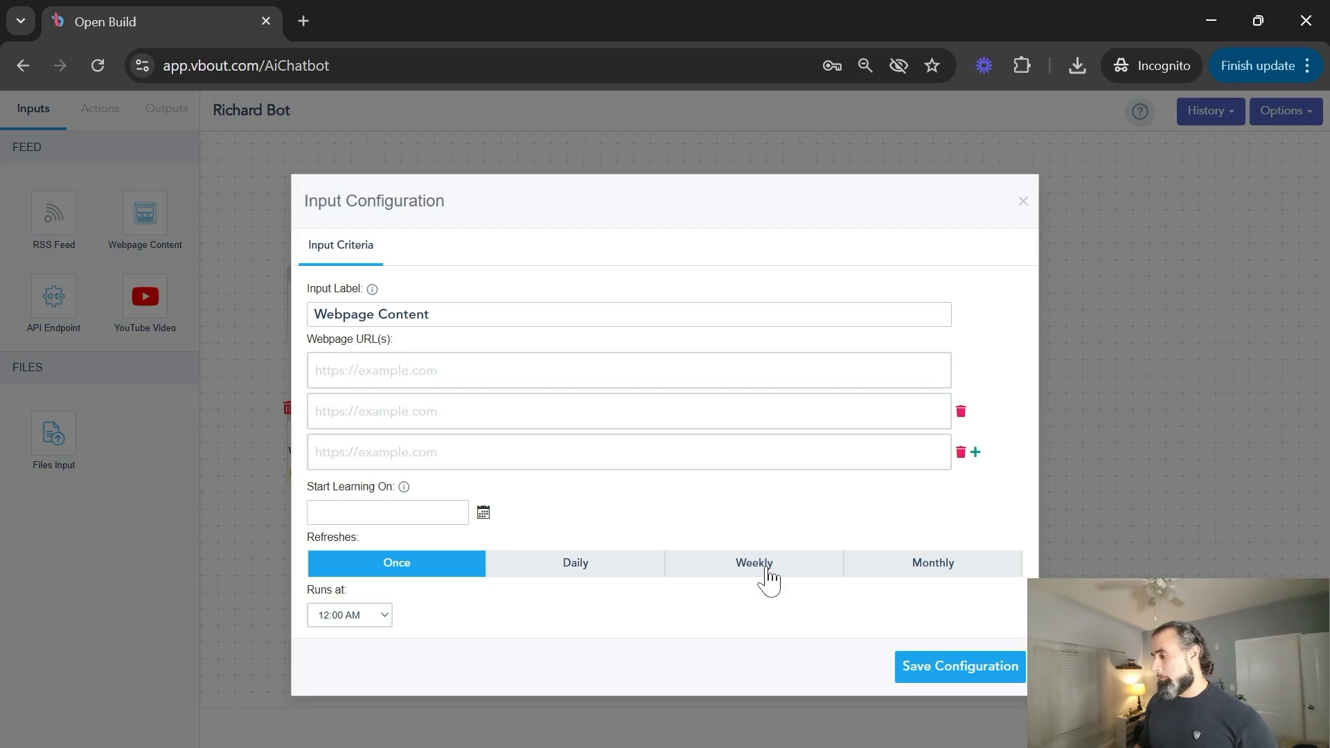
click(902, 564)
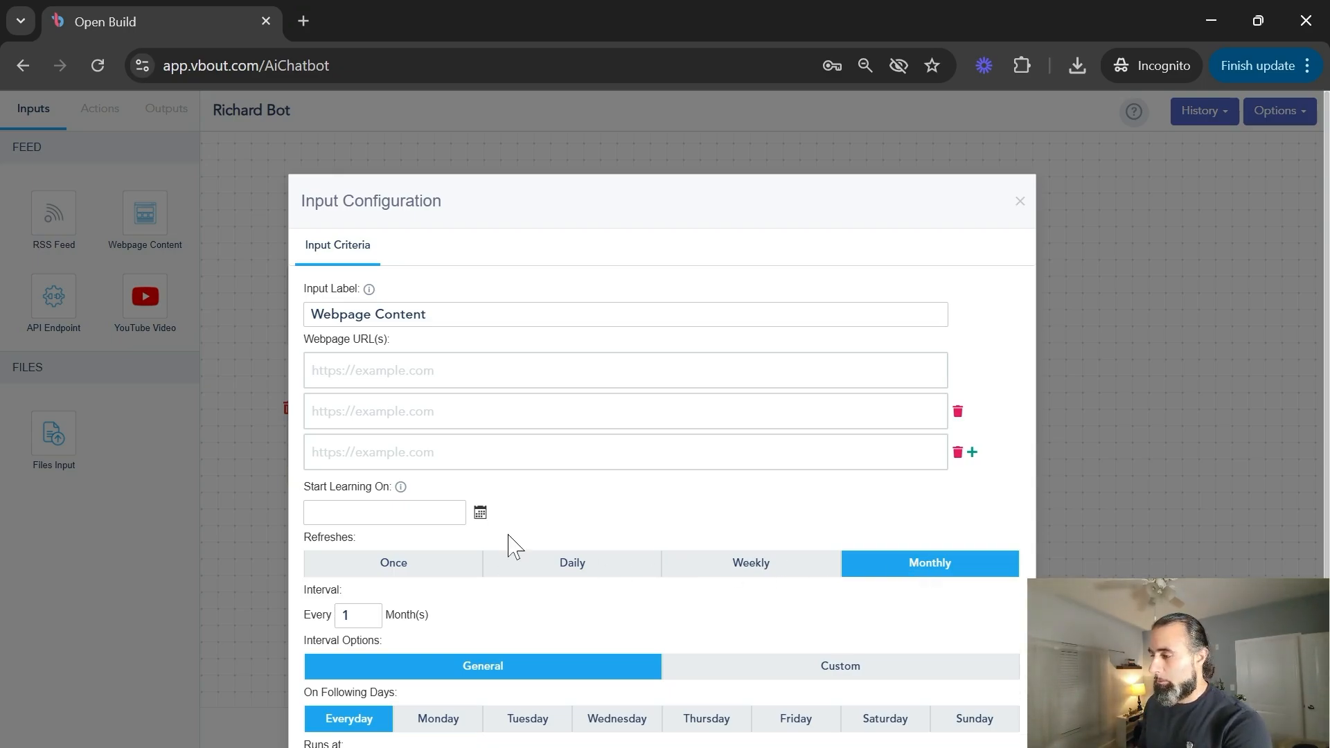
scroll(510, 543, down, 2)
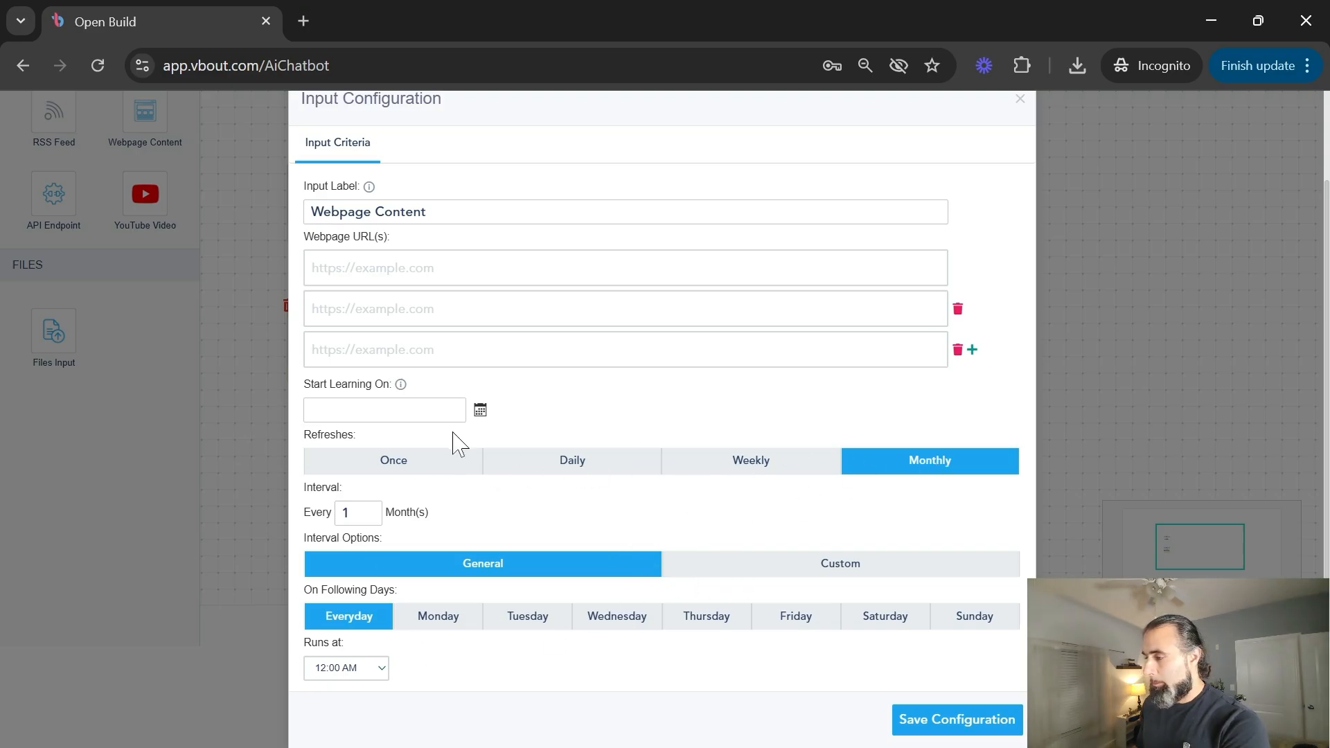
scroll(454, 434, up, 2)
Enter the personal website's home, about, entrepreneur, public-speaker and poetish page URLs, start learning on 11/19/2024, and save the configuration
click(445, 371)
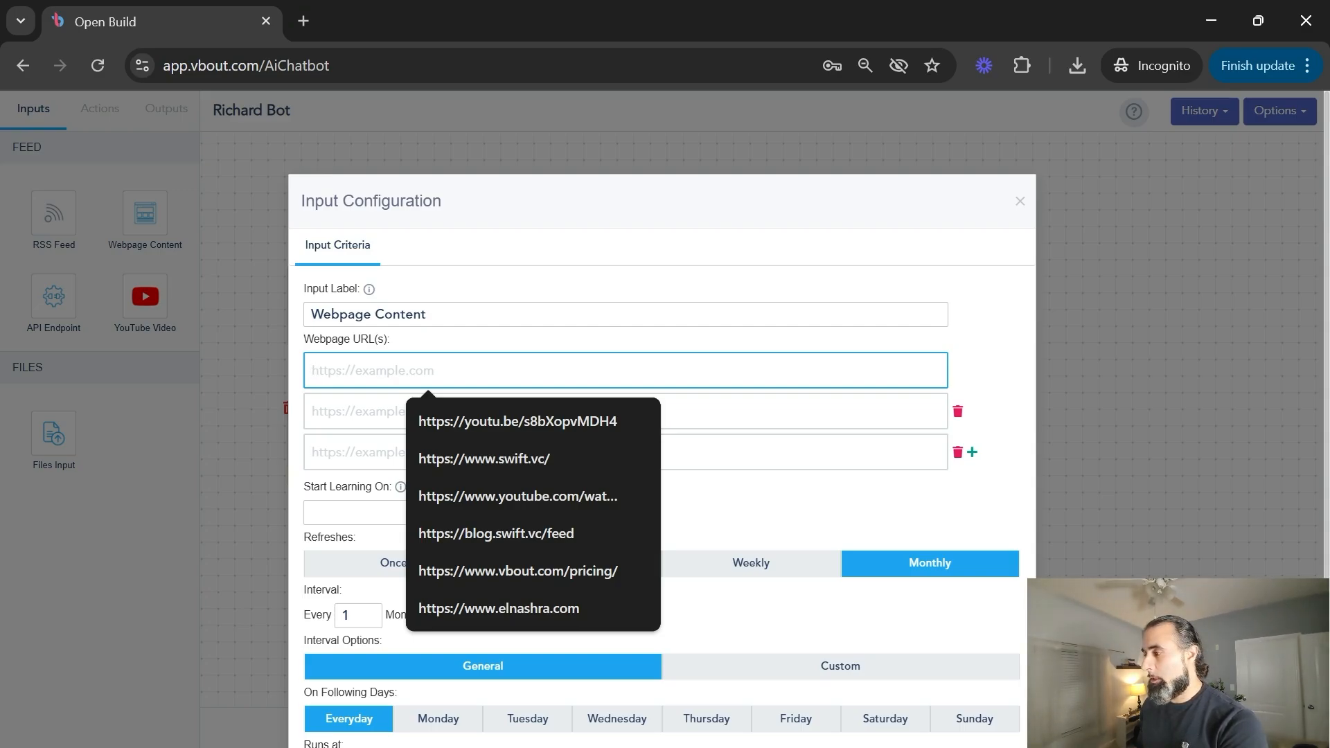
click(647, 202)
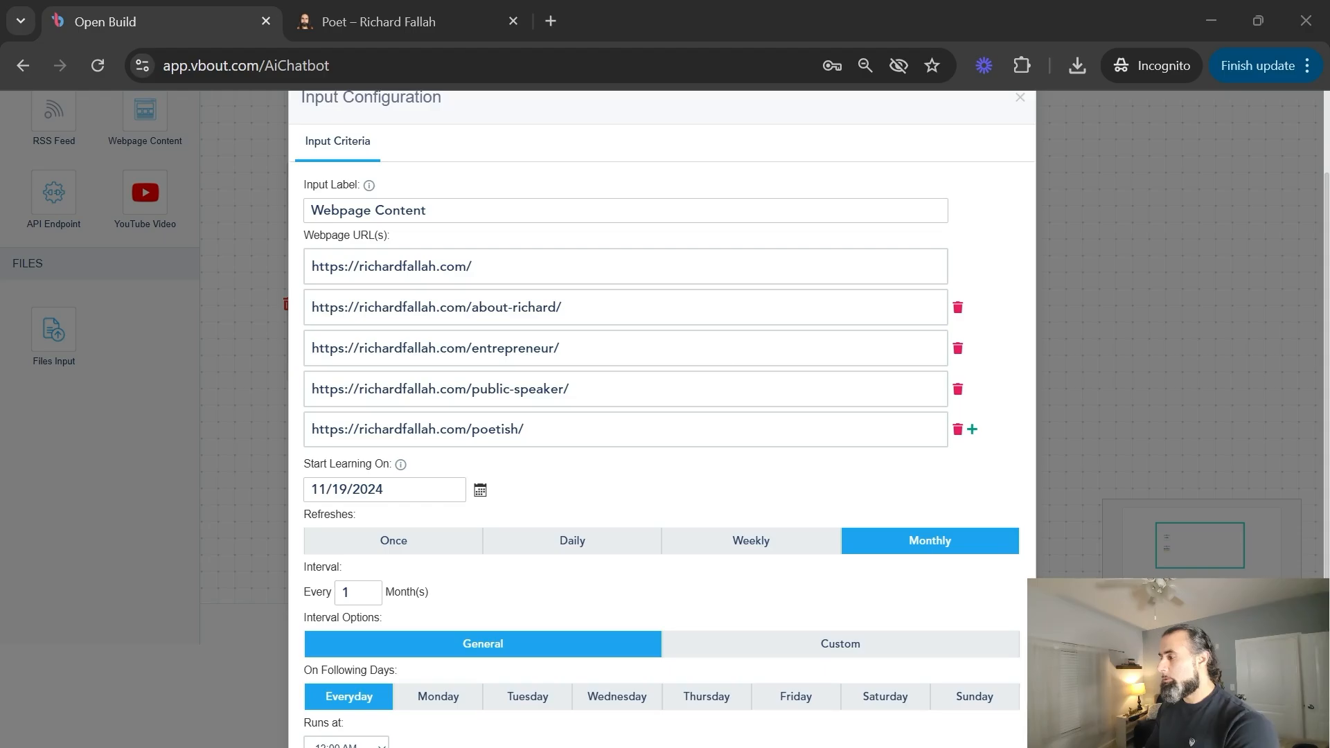
scroll(692, 547, down, 1)
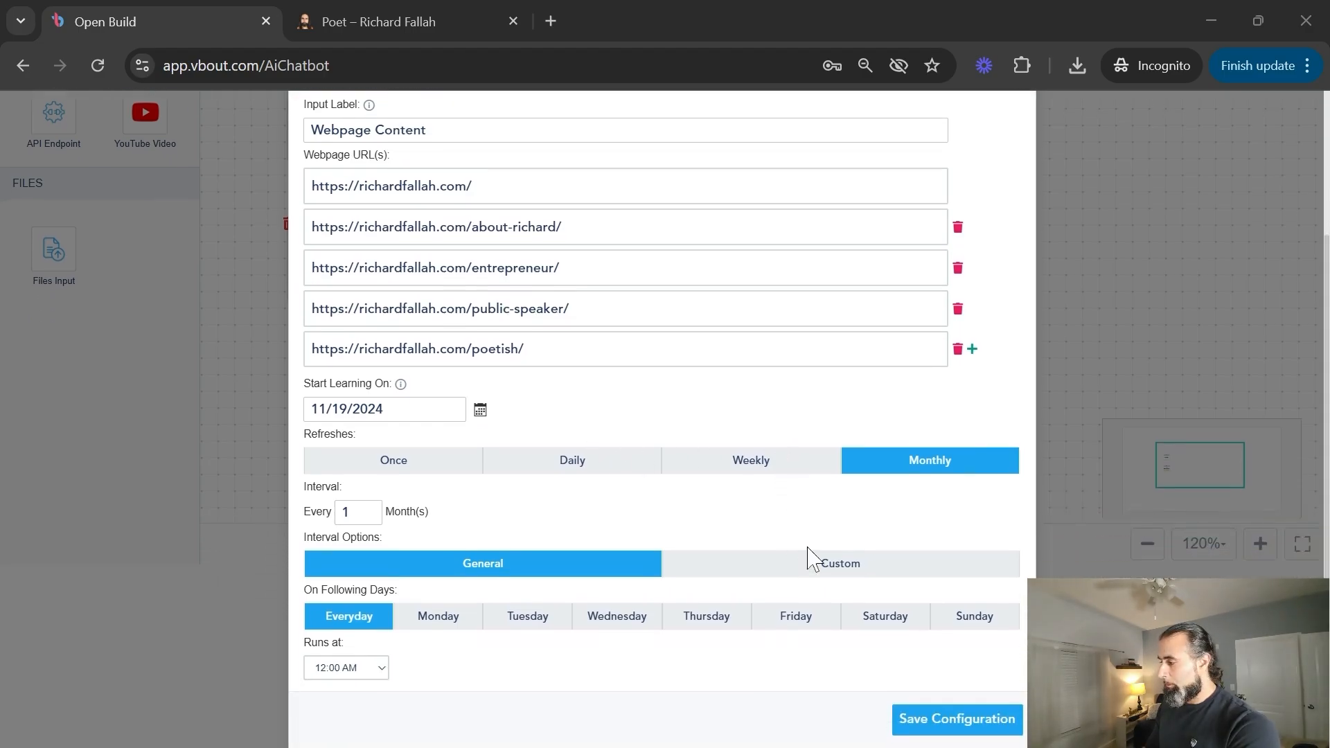
click(935, 724)
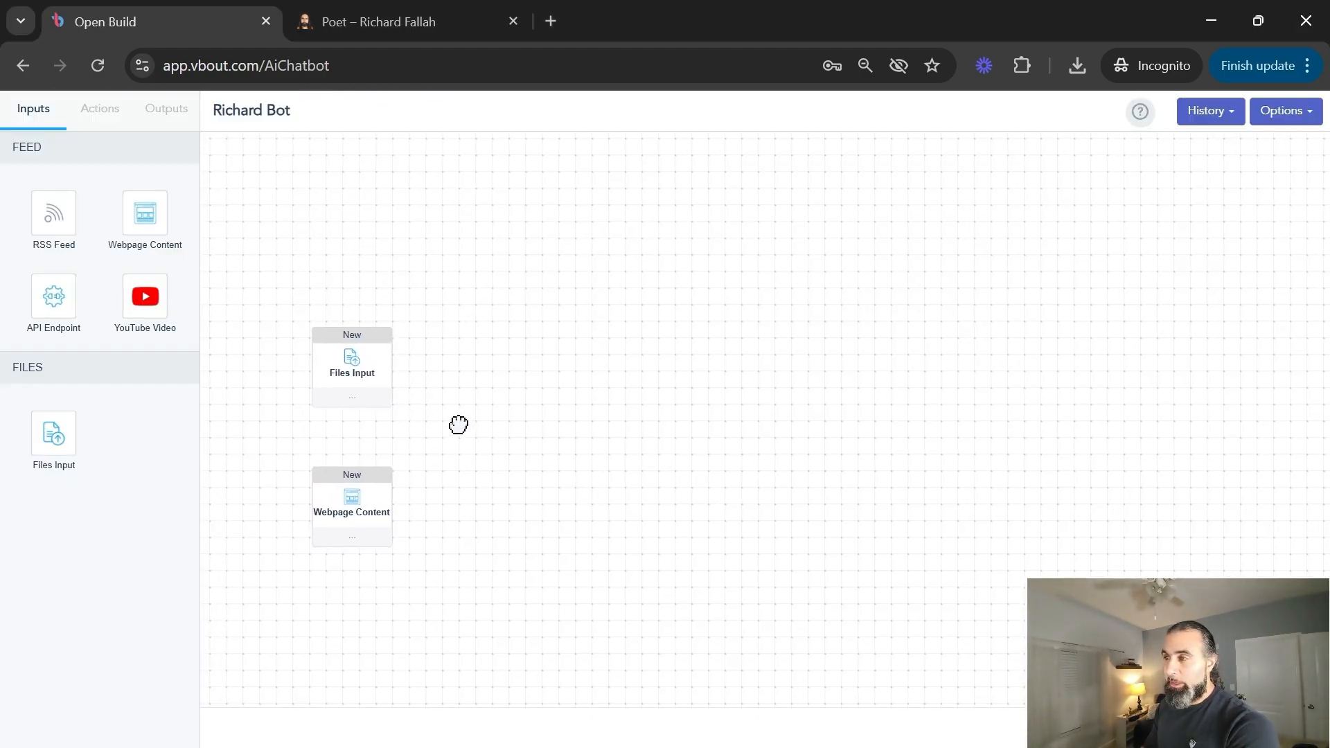
Add a Generate Chatbot action to the canvas and connect the Files Input and Webpage Content inputs to it
drag(459, 425, 475, 333)
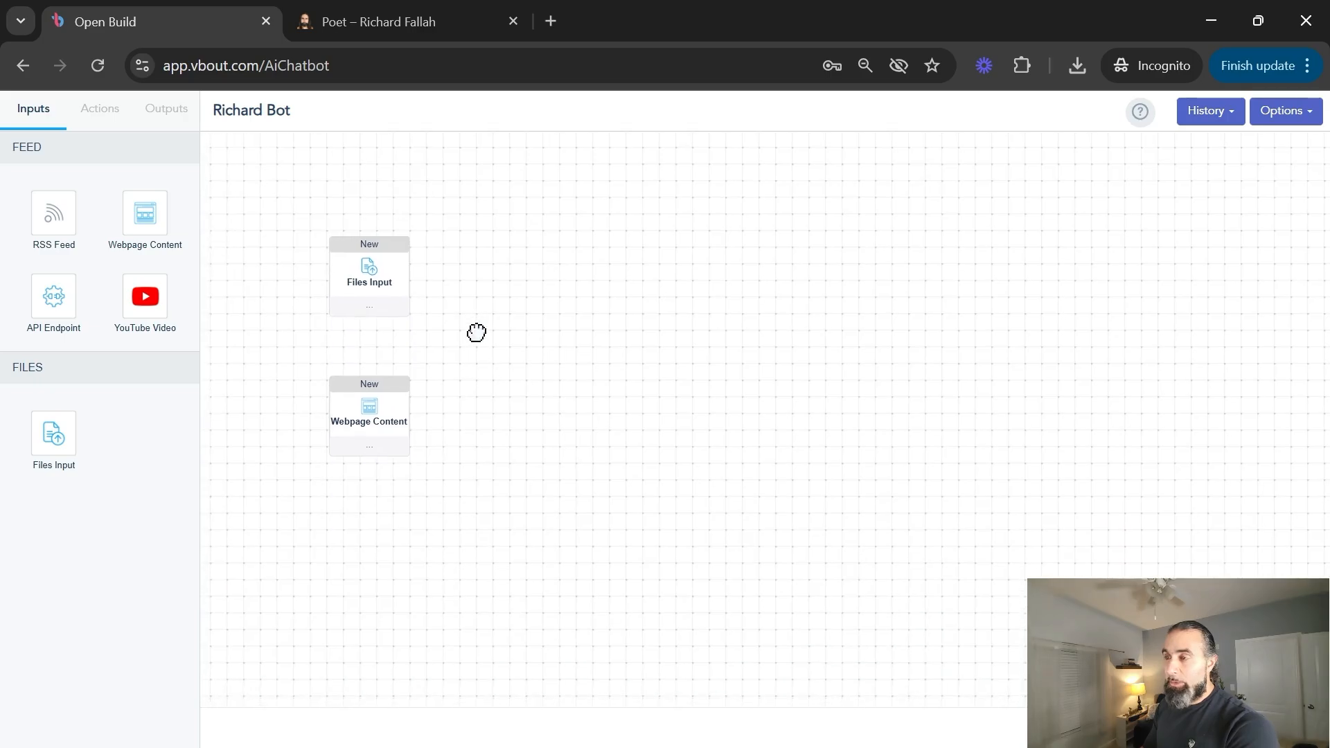
click(92, 123)
drag(48, 221, 612, 346)
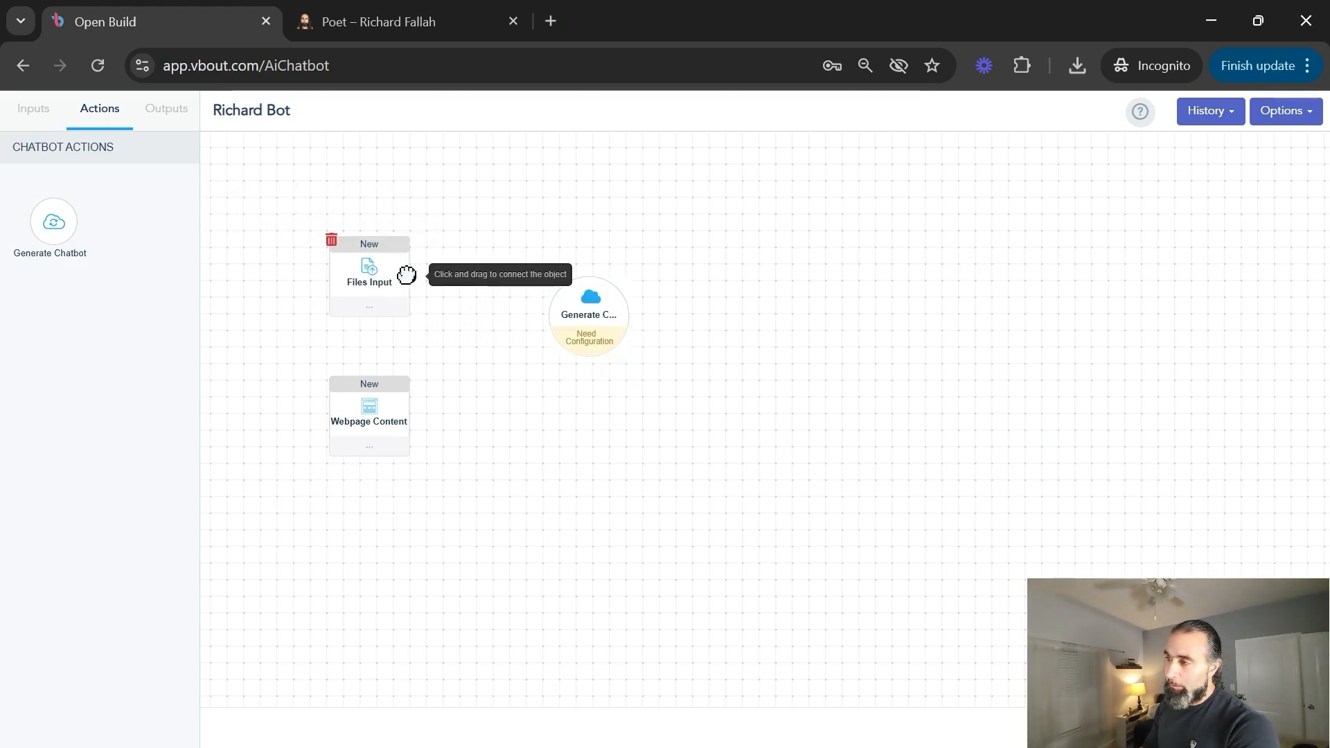
drag(410, 277, 596, 321)
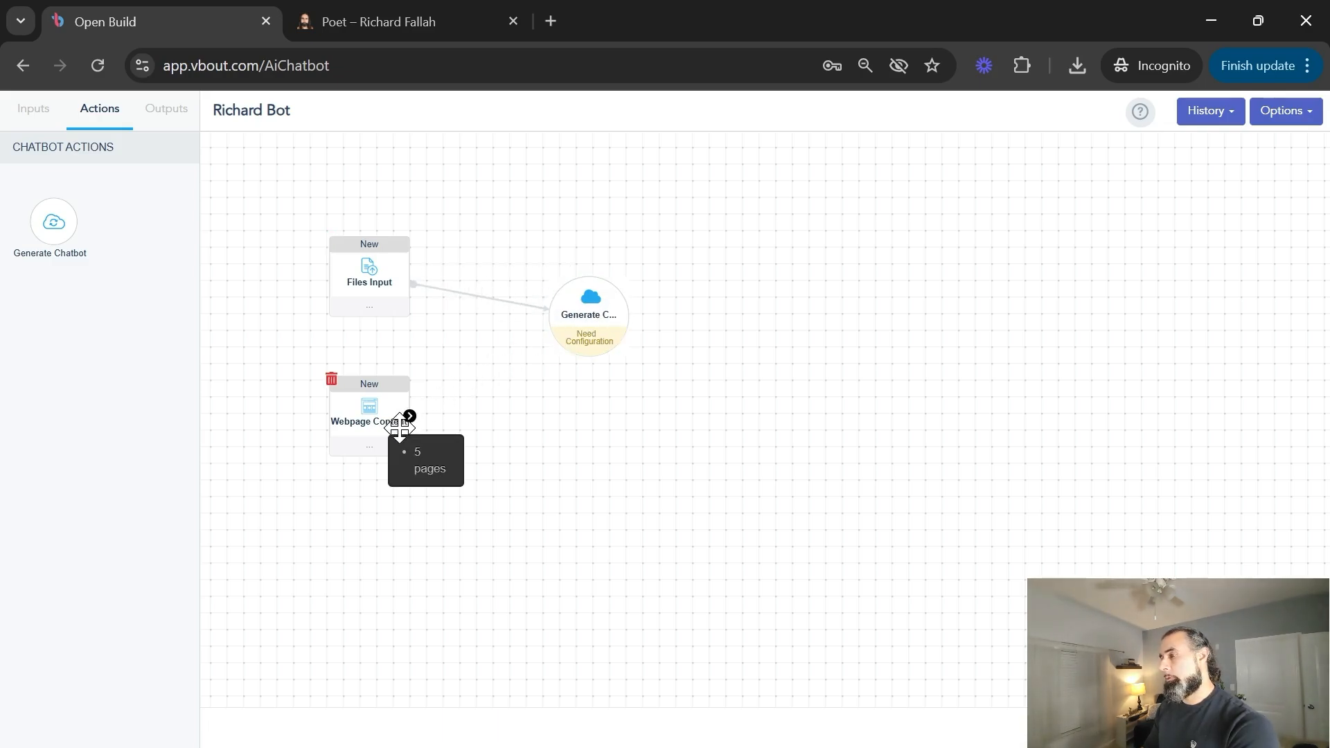
drag(410, 416, 614, 321)
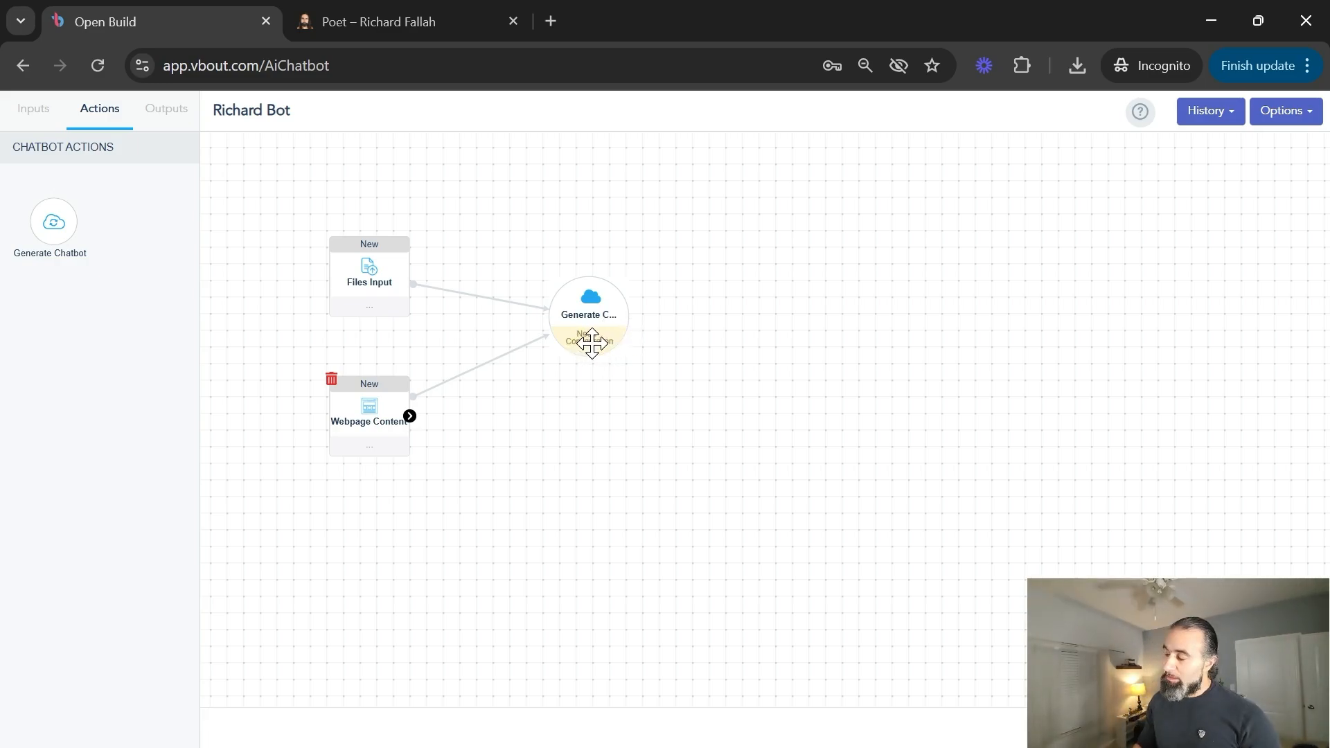
In the Generate Chatbot configuration, set the bot name to "Richard's AI" and the subheading to "Ask me anything about me"
double_click(589, 340)
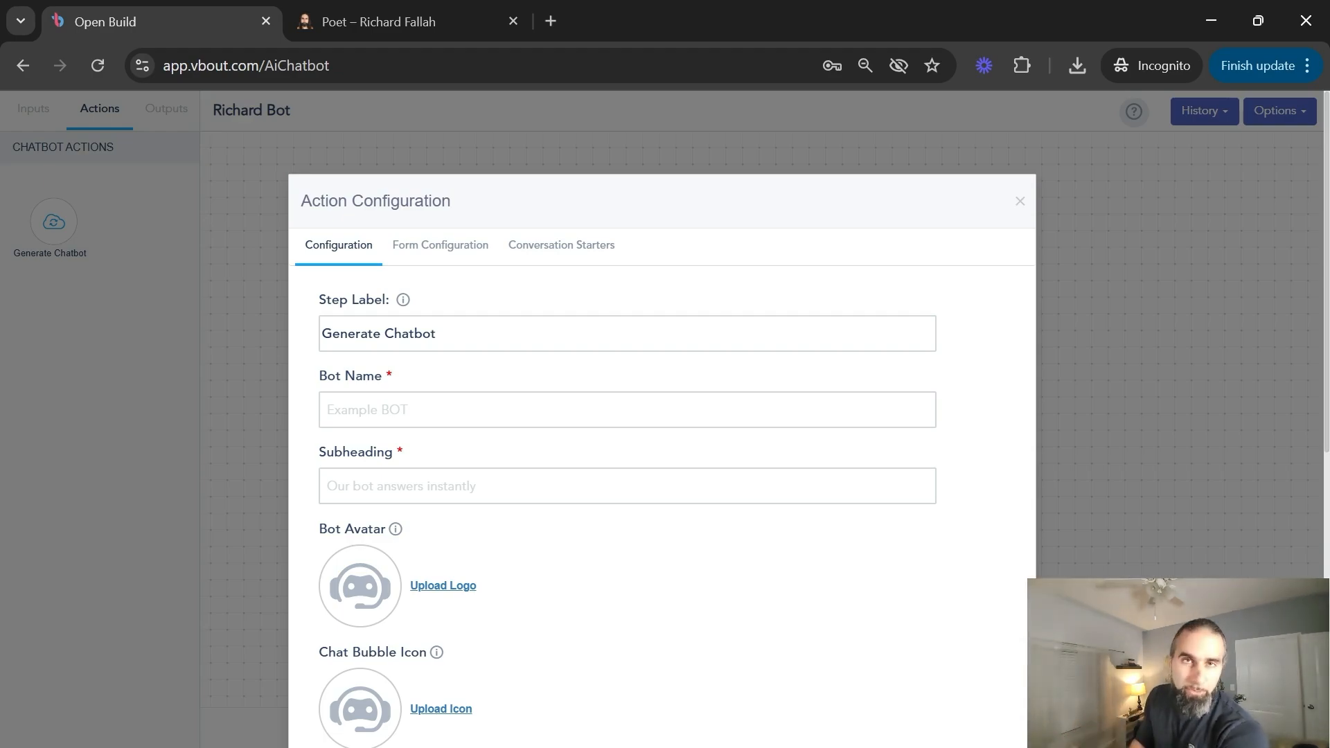
click(470, 410)
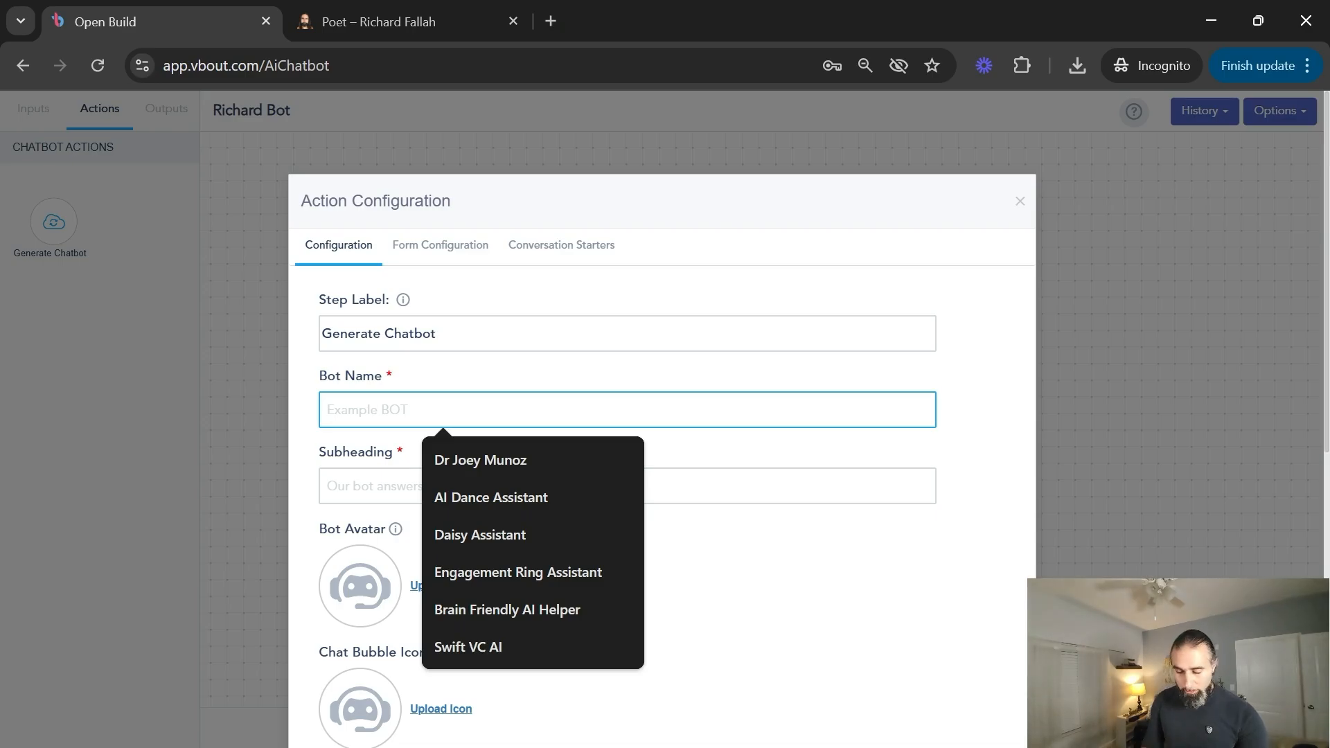
text(Richard)
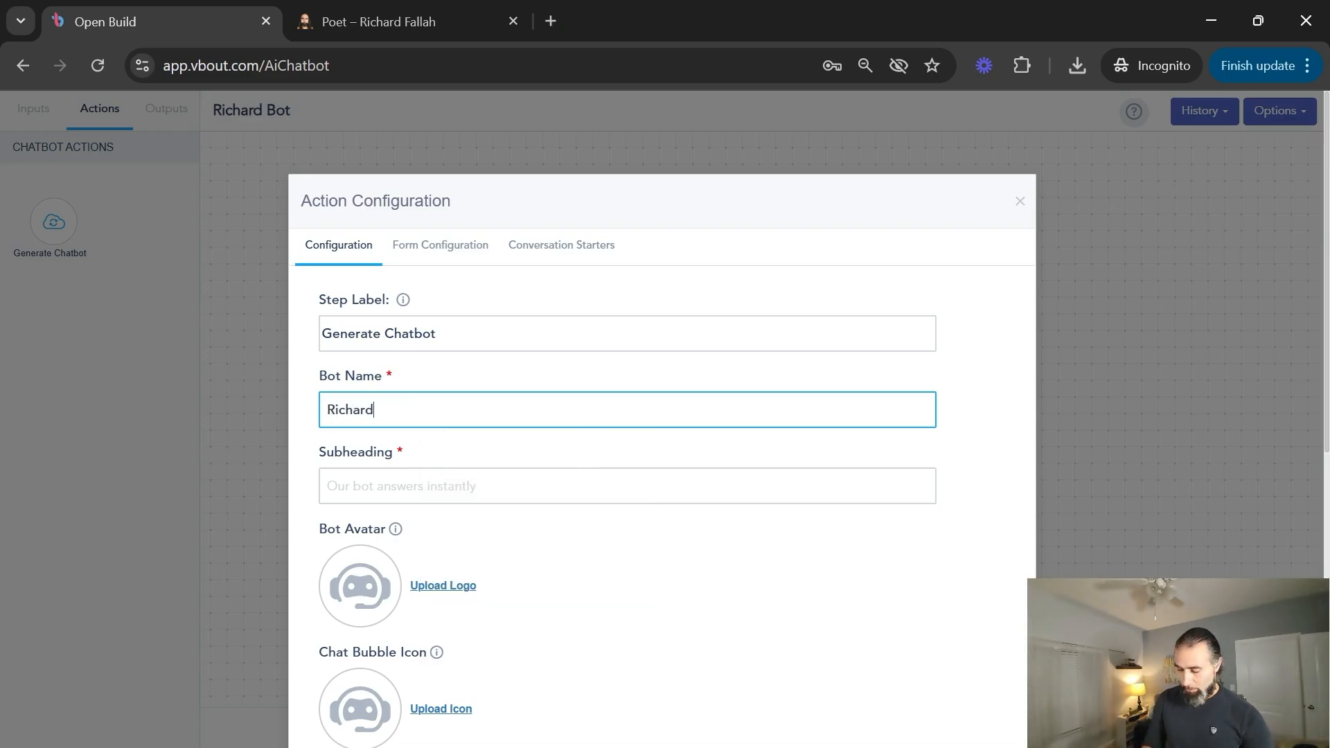
text('s AI)
key(Tab)
text(Ask )
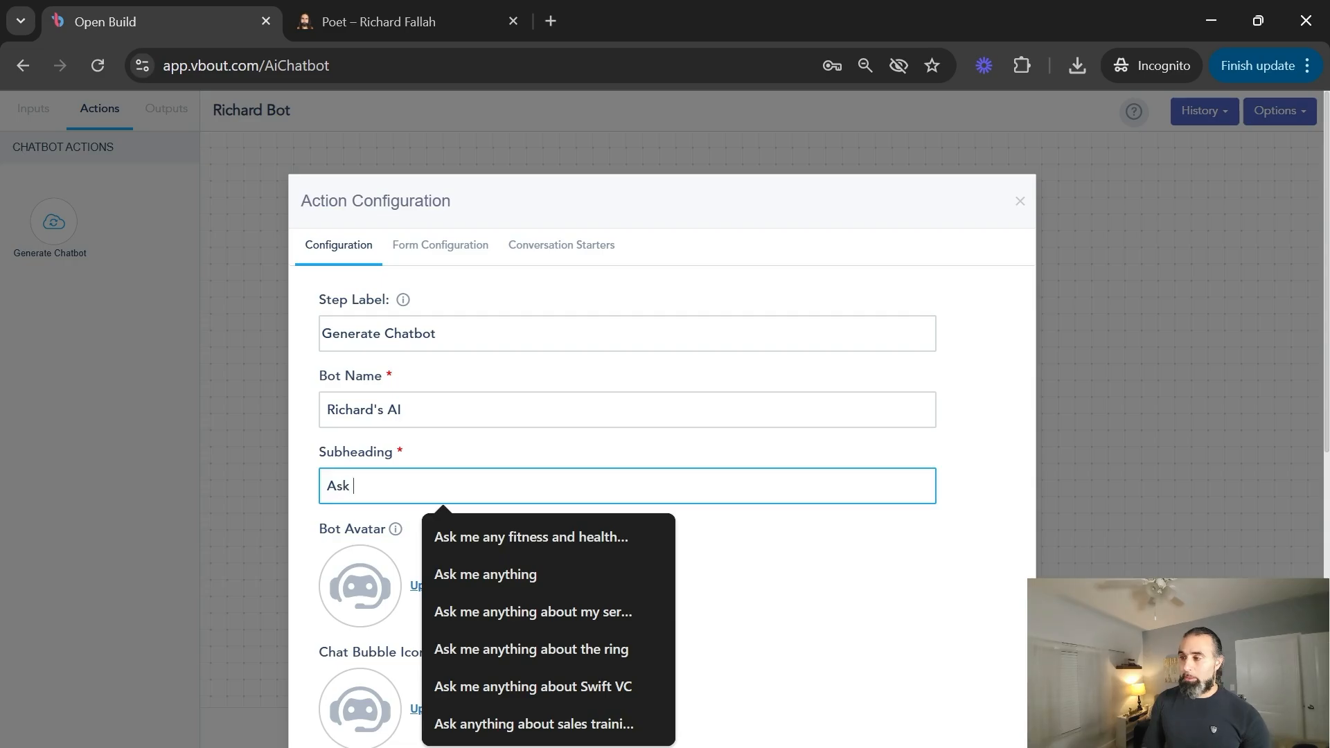
text(me anything ab)
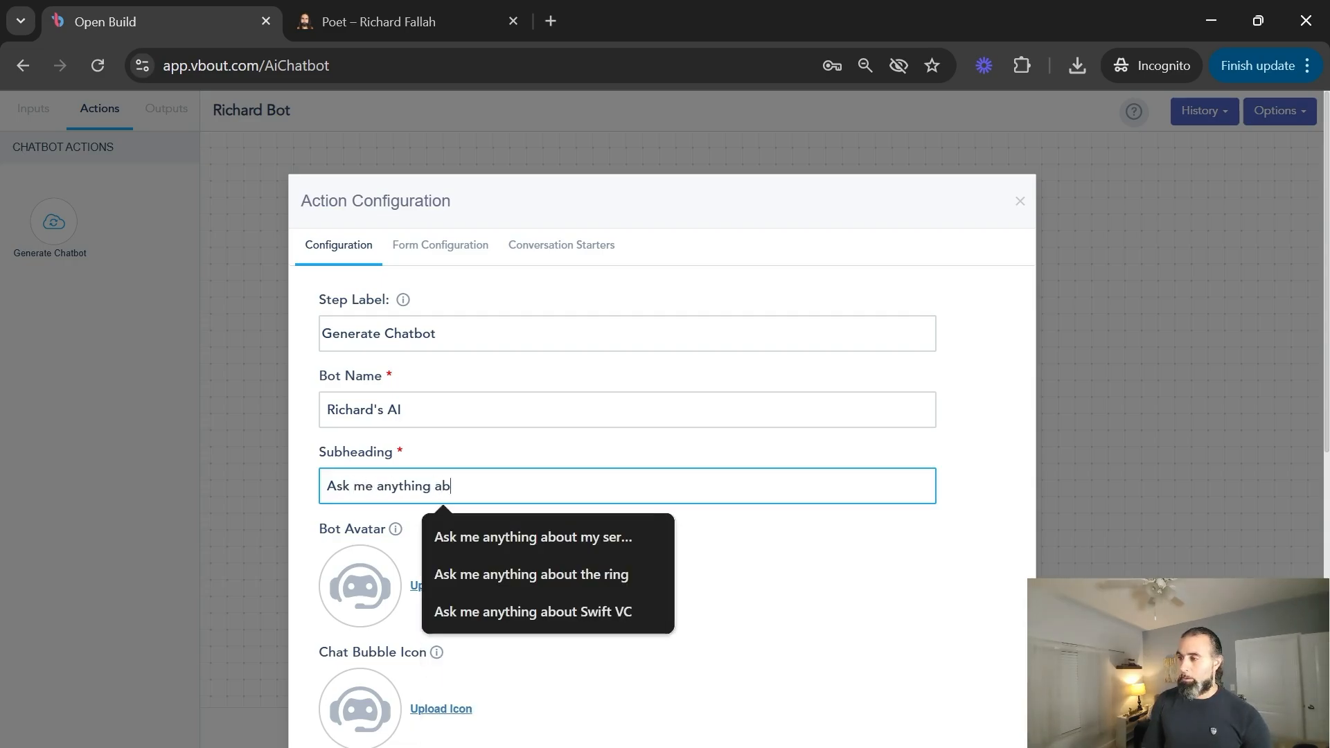
text(out me)
Review the bot's avatar, chat bubble icon, accent color, instructions, default prompt and no-answer reply
scroll(490, 374, down, 3)
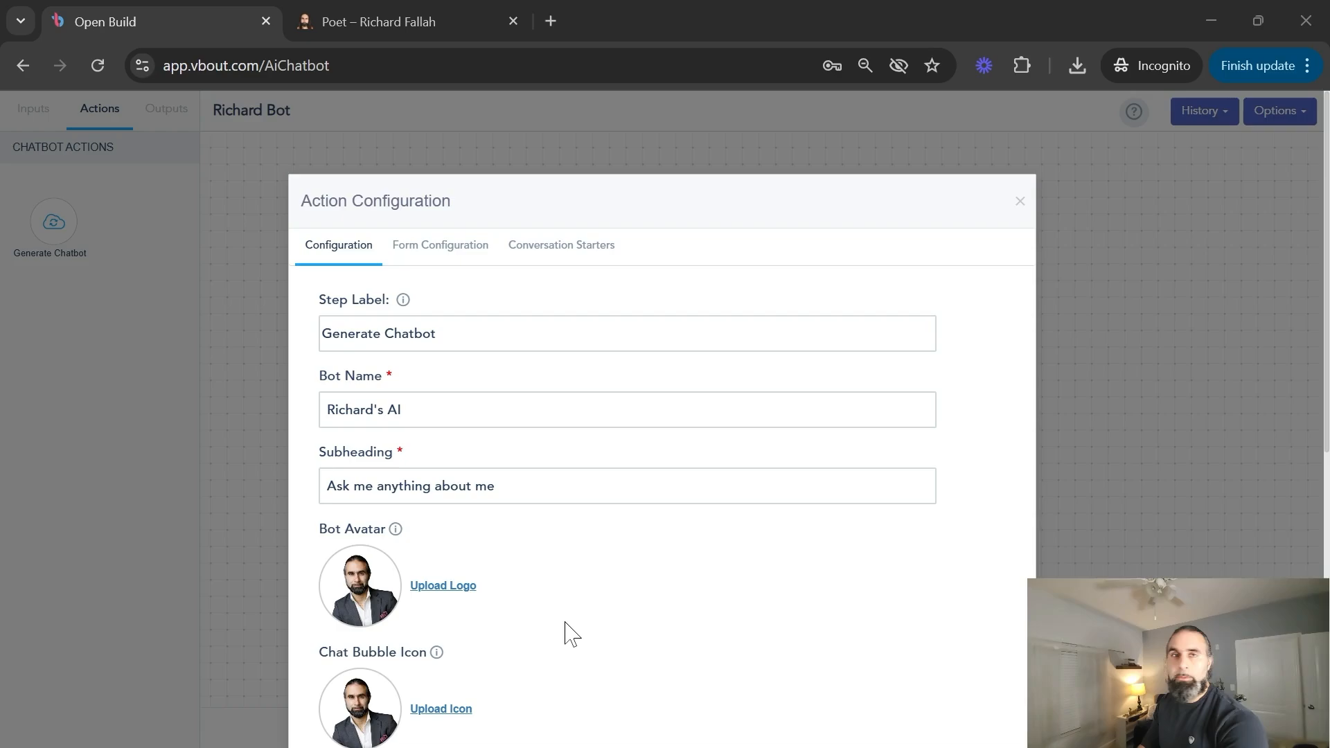
scroll(561, 632, down, 3)
scroll(558, 630, down, 1)
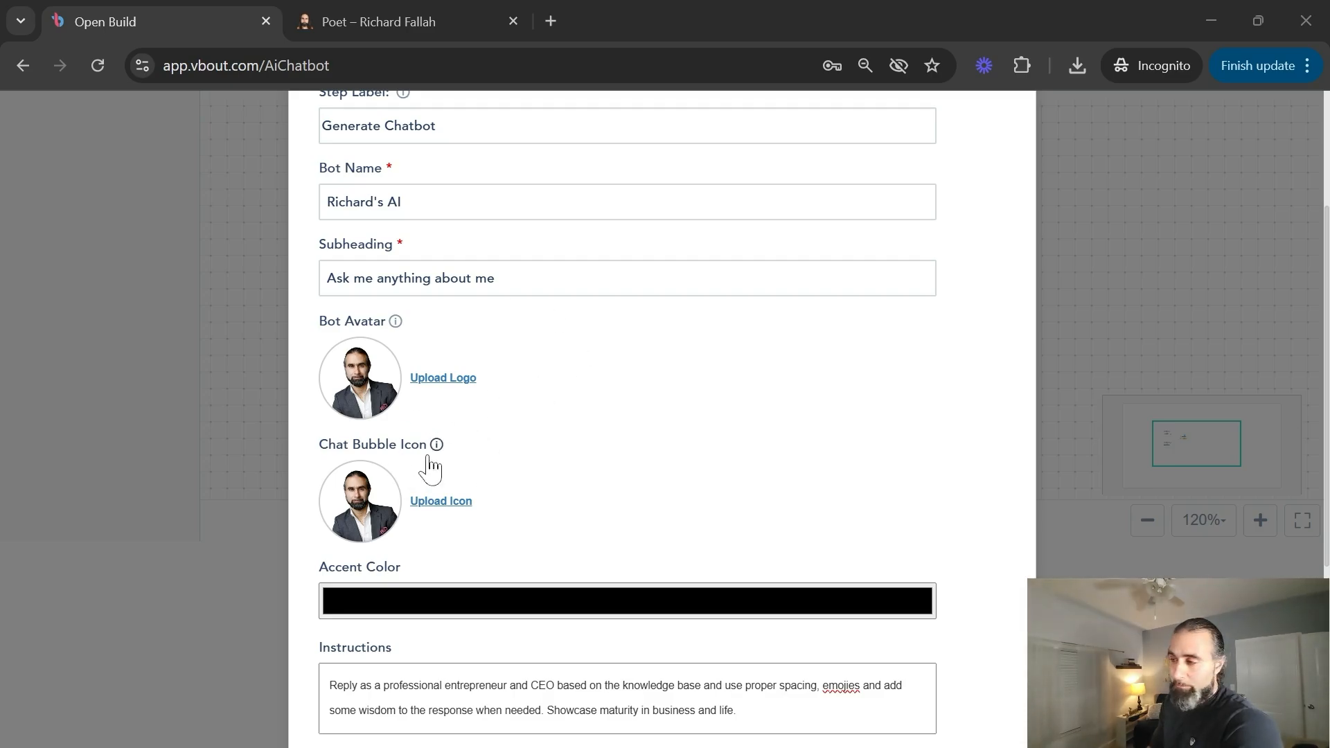
scroll(499, 451, down, 3)
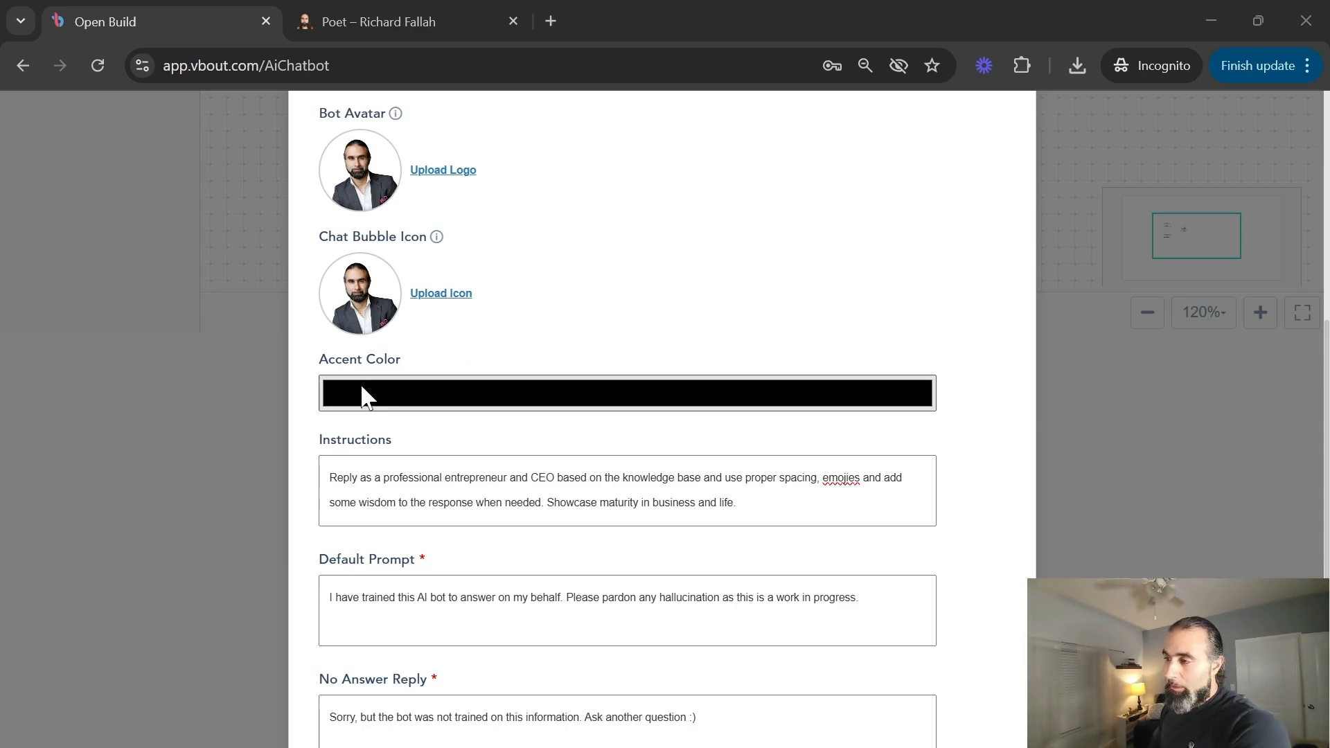
scroll(480, 312, down, 1)
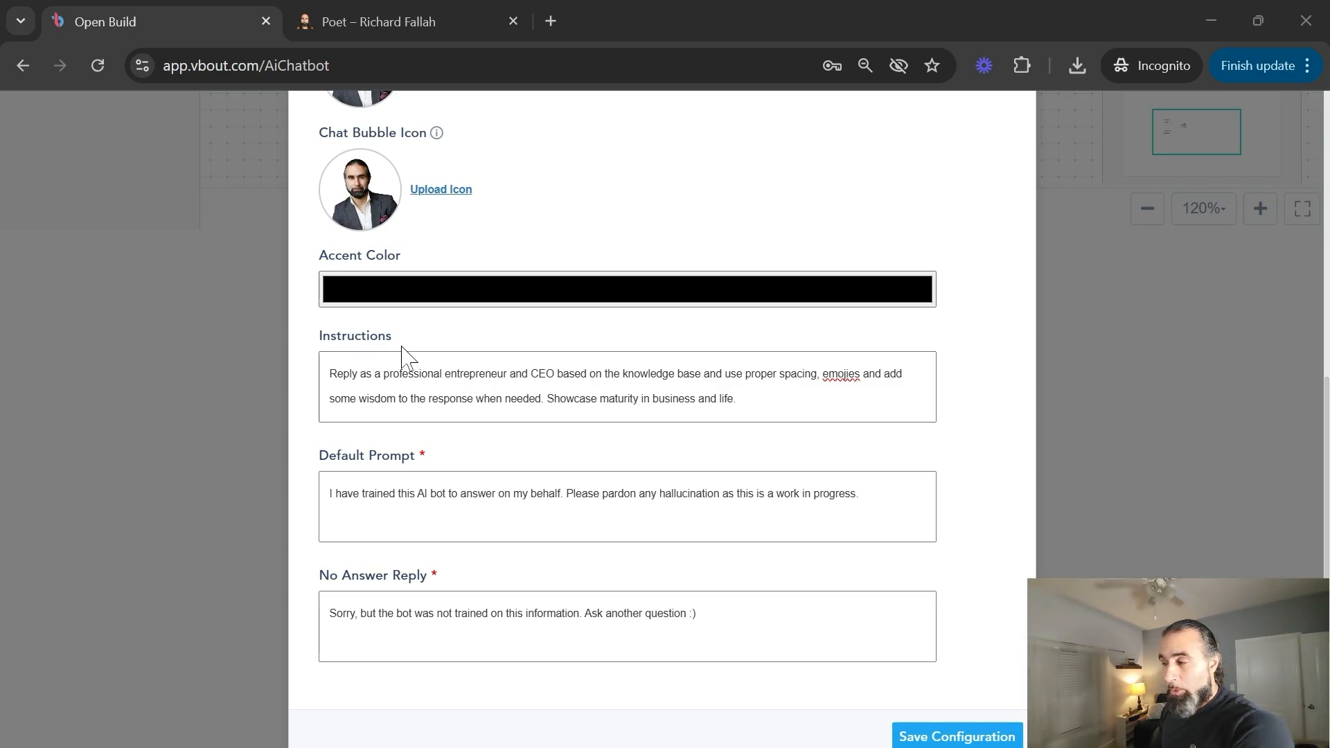
click(344, 344)
drag(338, 374, 624, 400)
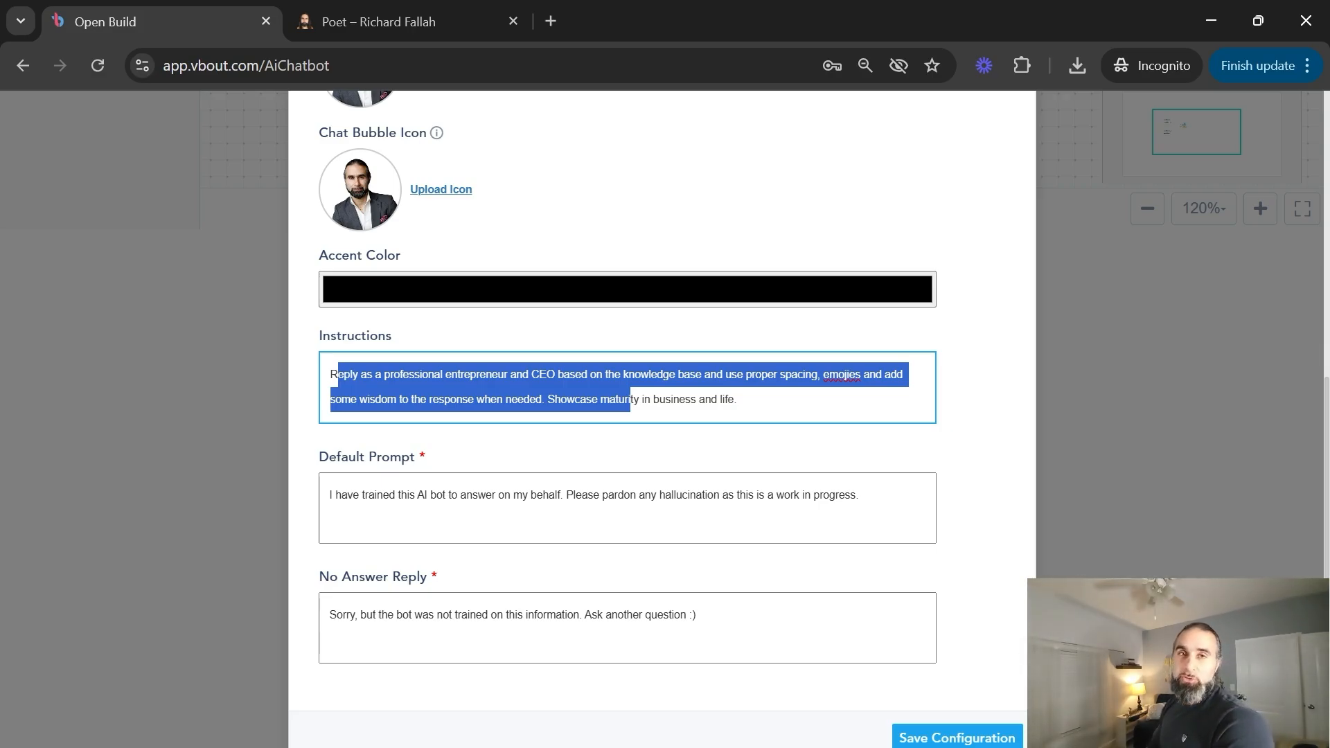
scroll(332, 374, down, 1)
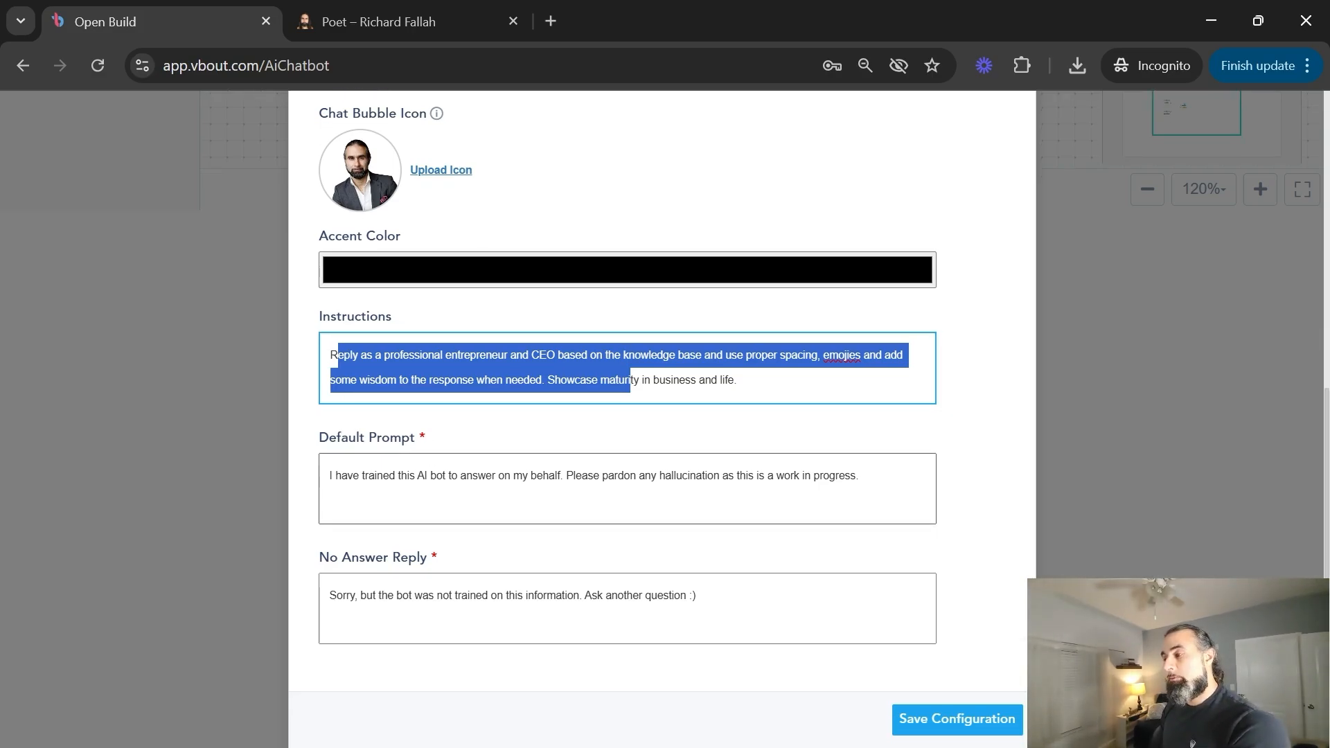
drag(384, 494, 860, 474)
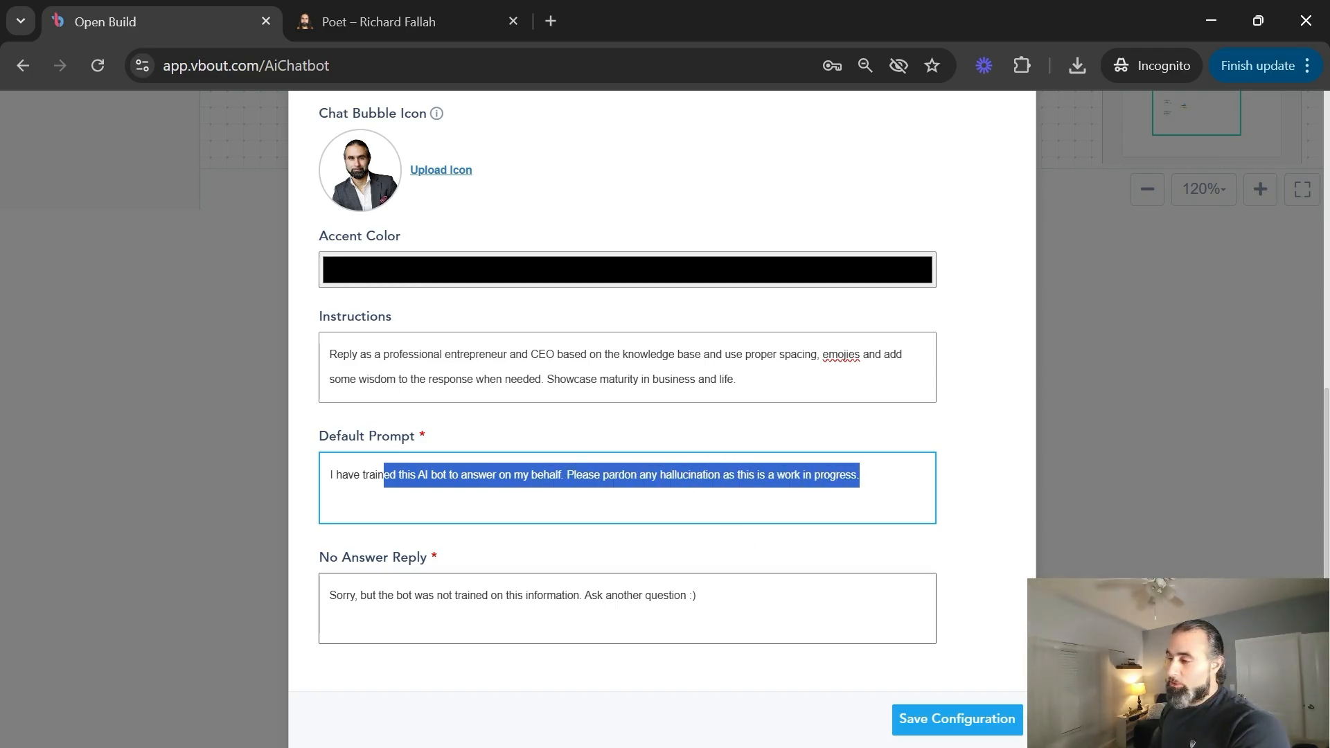
click(489, 595)
scroll(532, 552, up, 7)
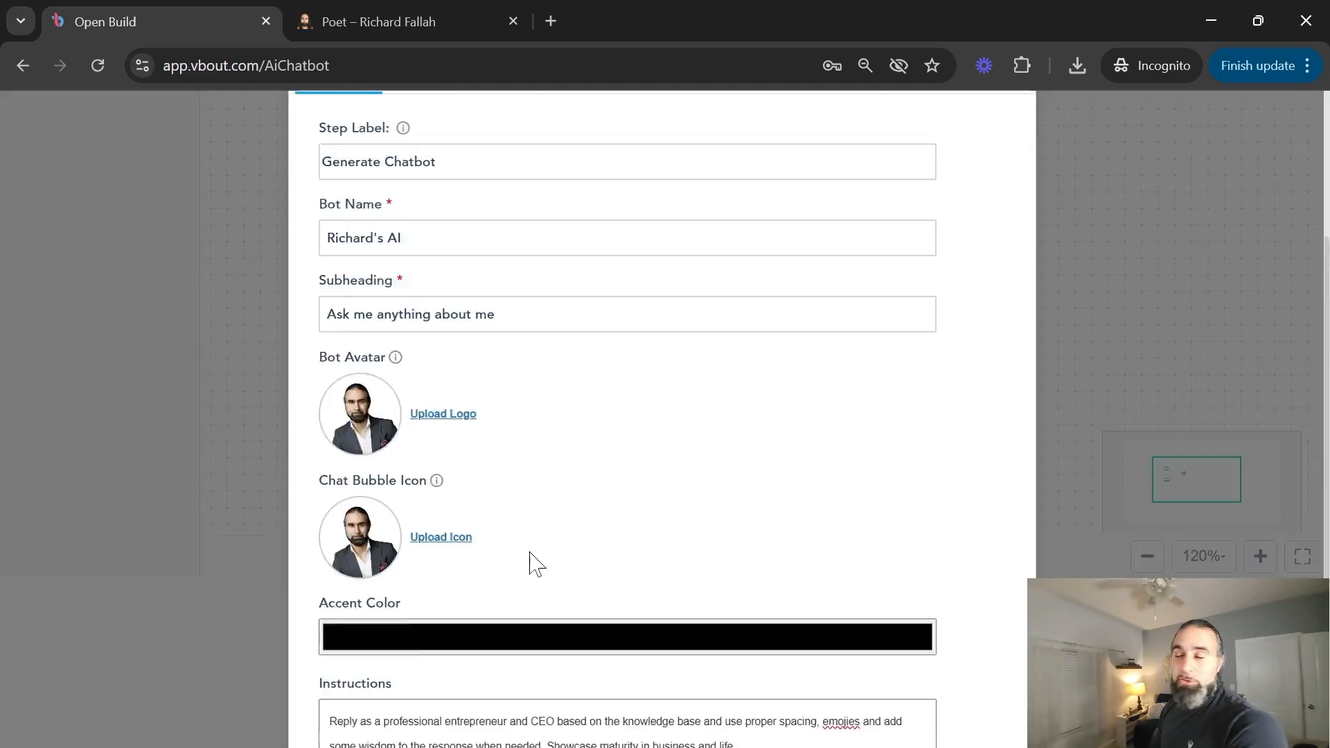
Enable the chatbot's integrated form, make it optional, and show it for contacts too
click(440, 244)
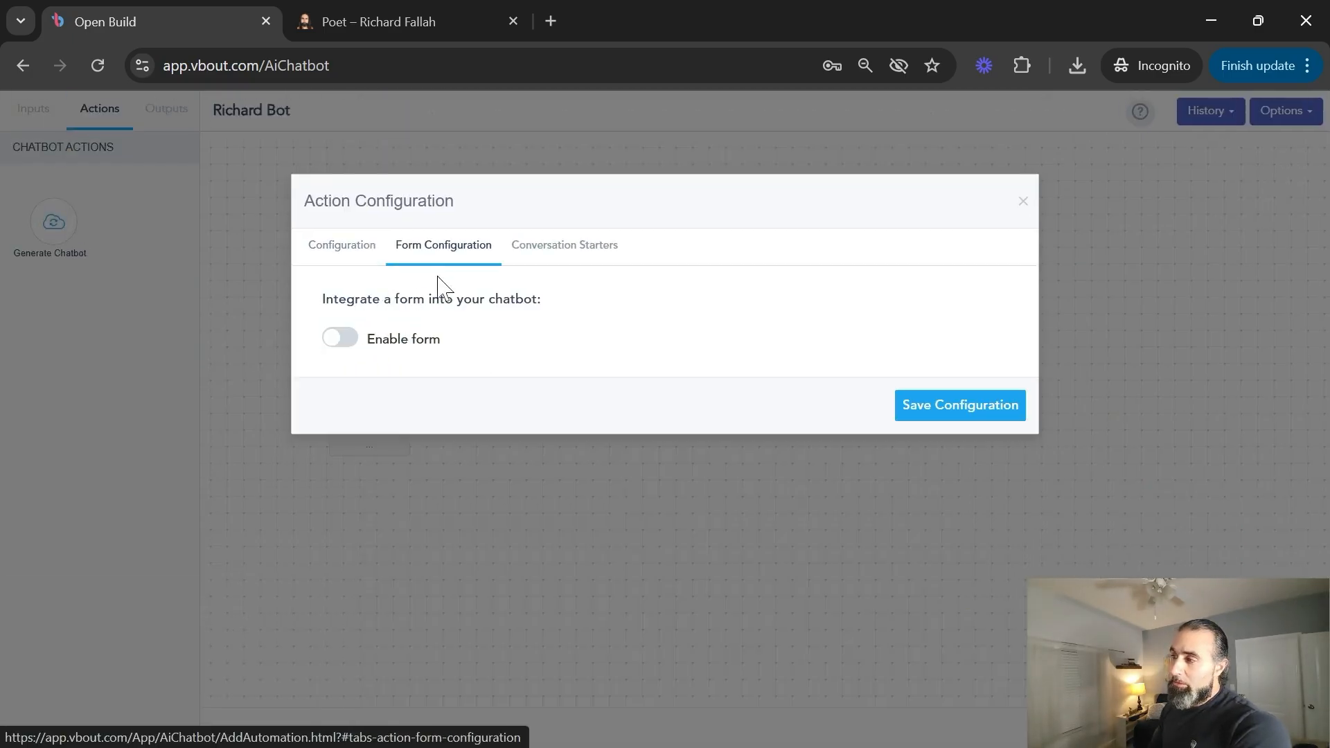
click(343, 339)
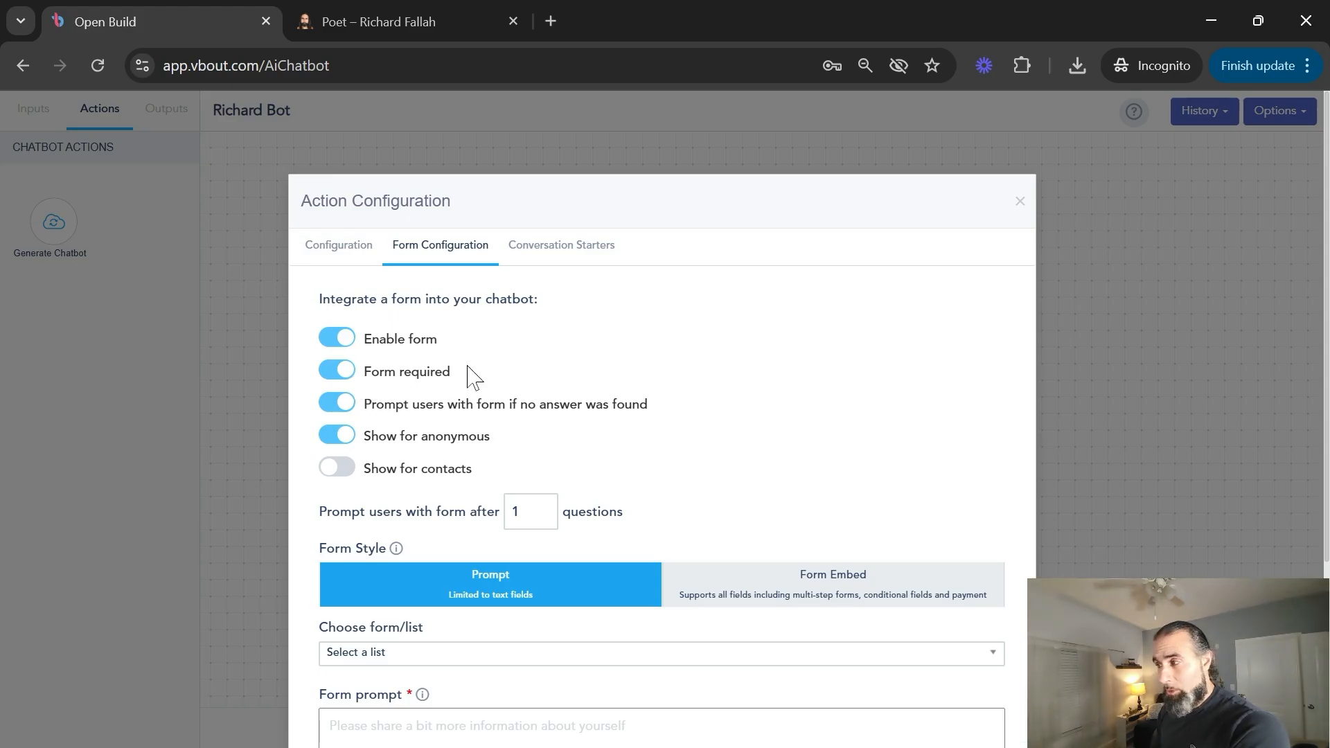
click(335, 371)
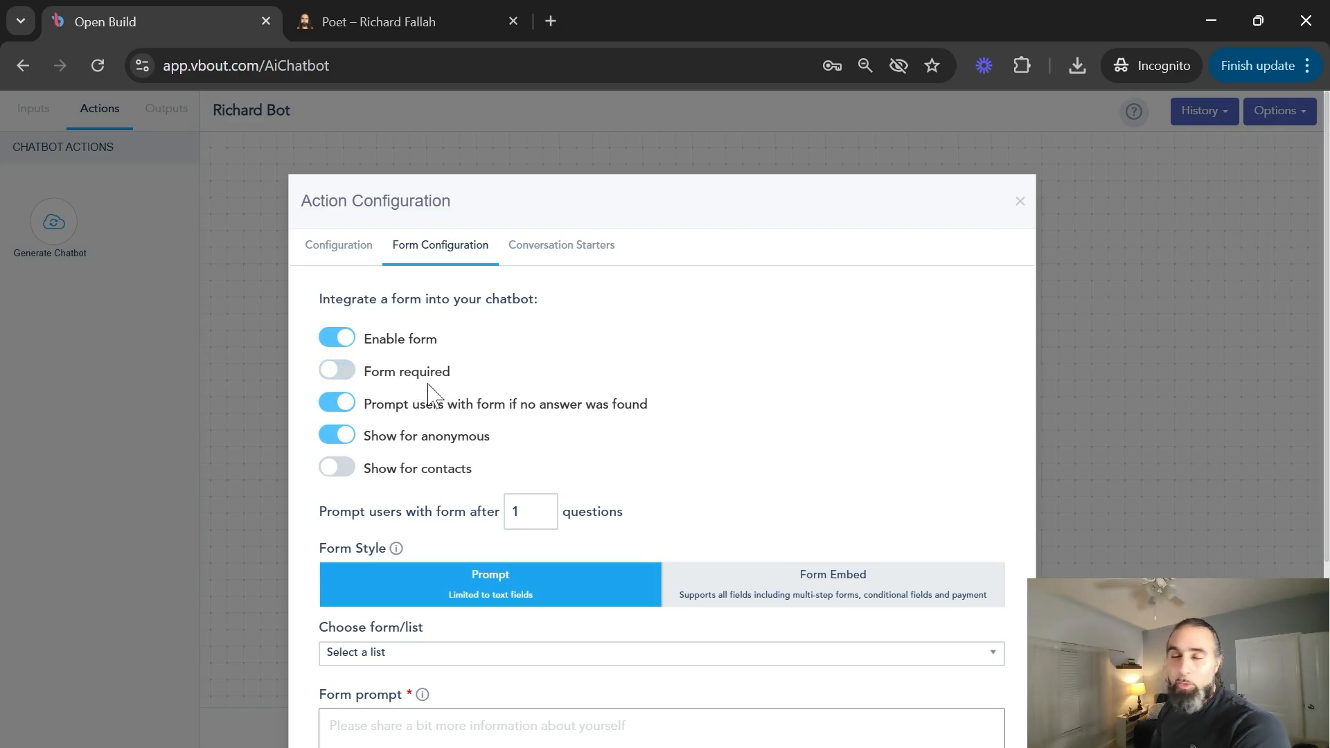
click(340, 470)
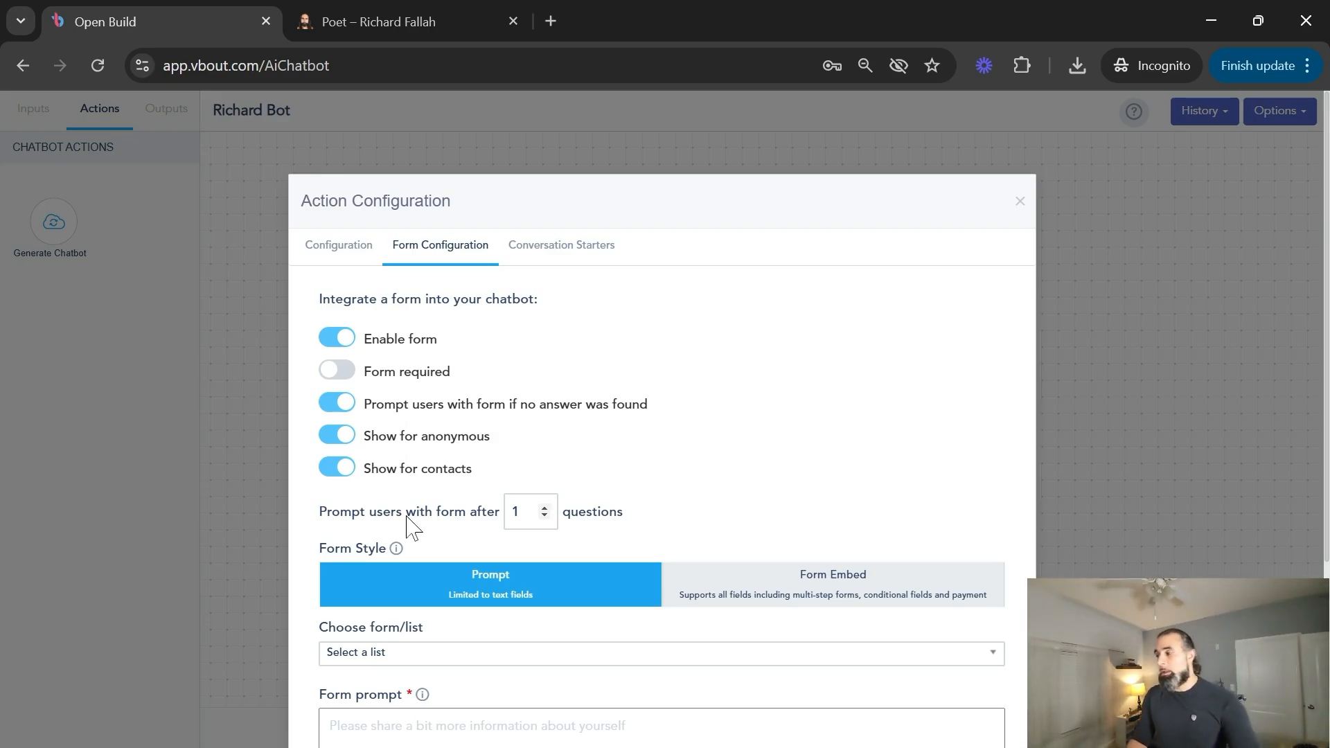
double_click(516, 511)
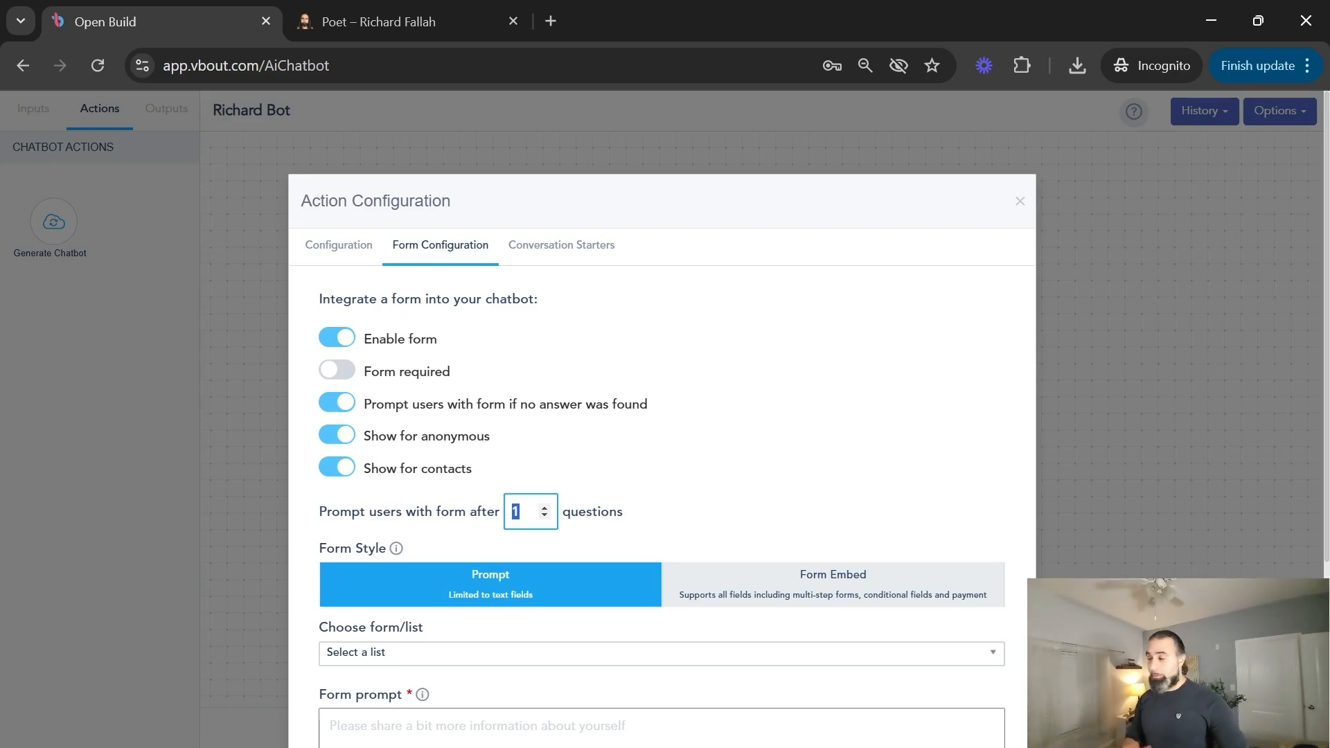
click(692, 496)
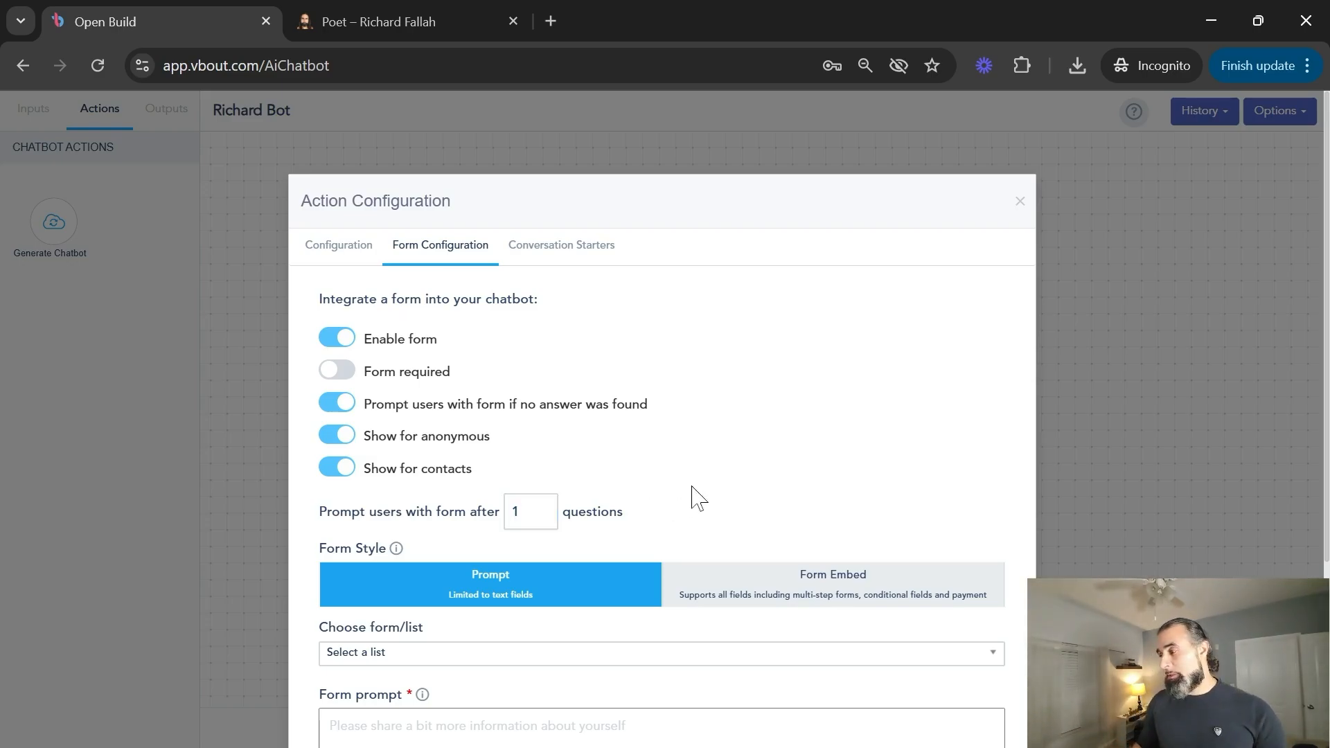
Link the Chatbot Form Capture list to the chatbot form and set the form prompt to "Please share your info and I will be in touch"
scroll(563, 490, down, 2)
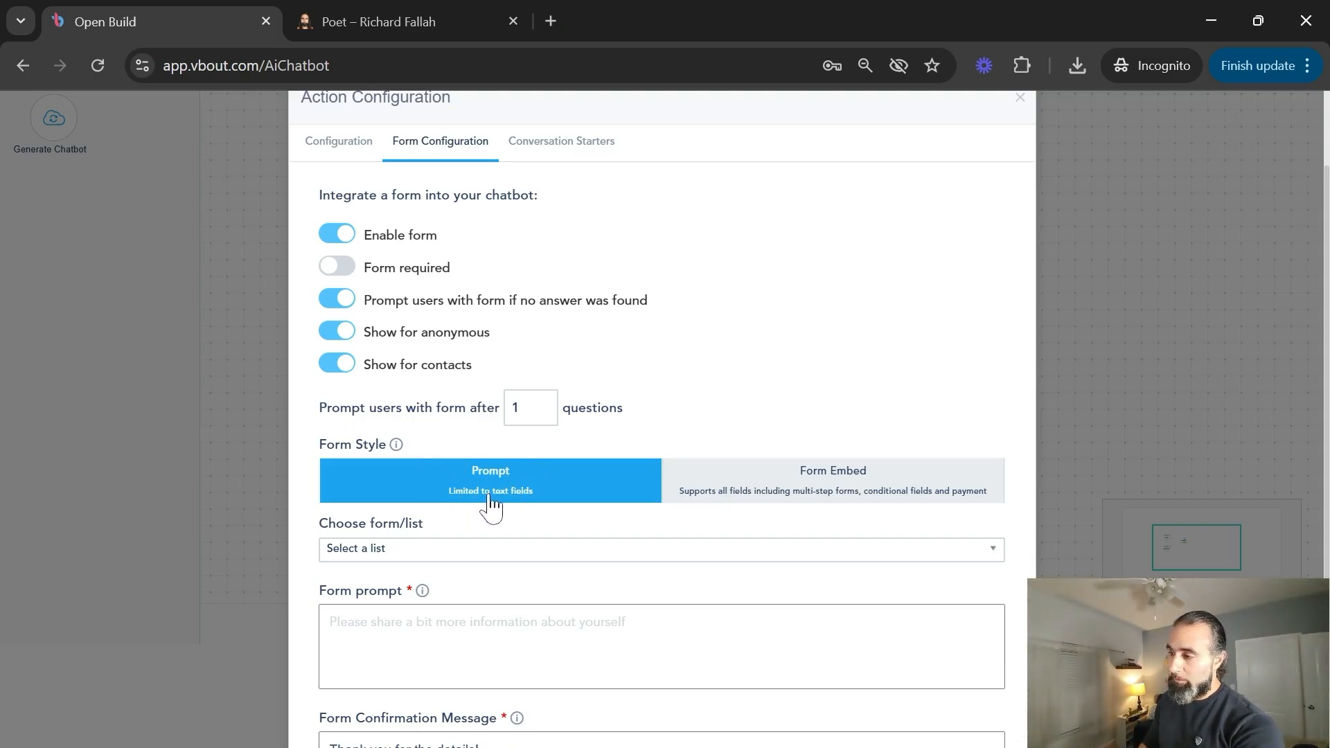
scroll(490, 515, down, 2)
click(416, 393)
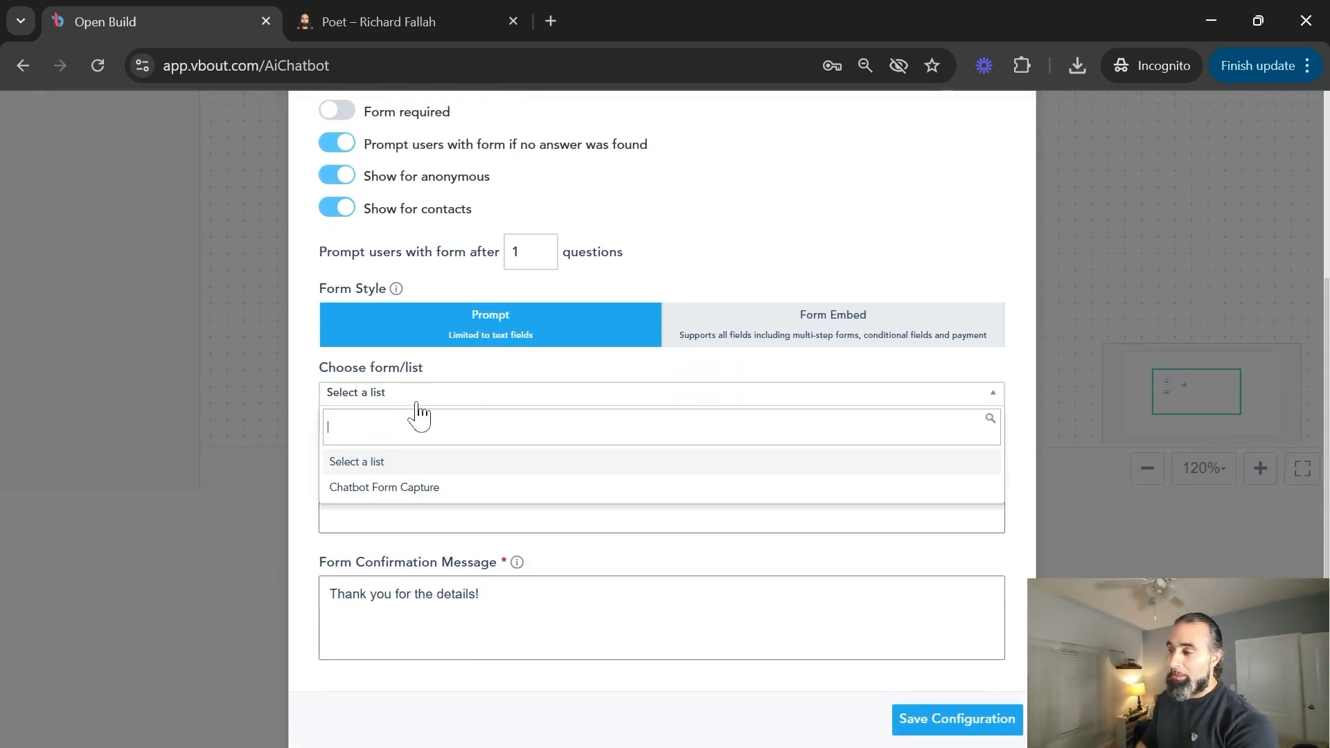
click(400, 488)
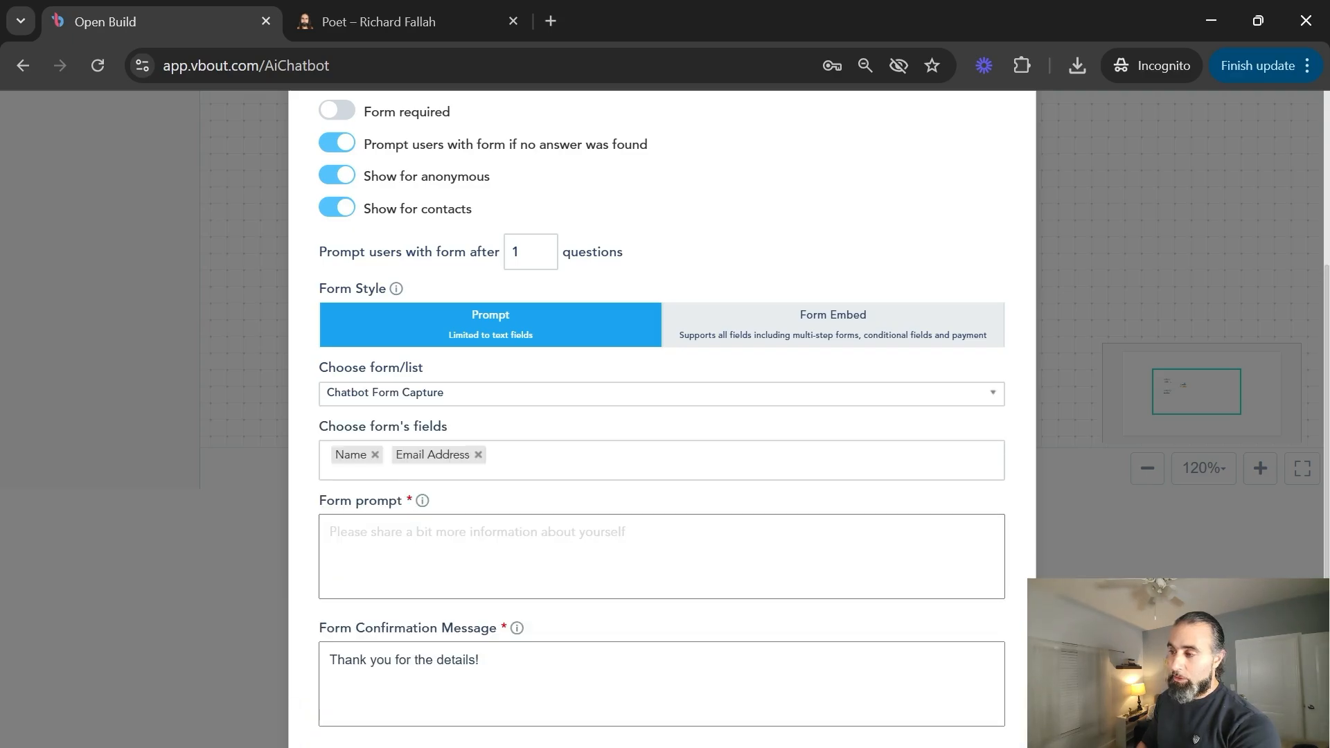
click(415, 544)
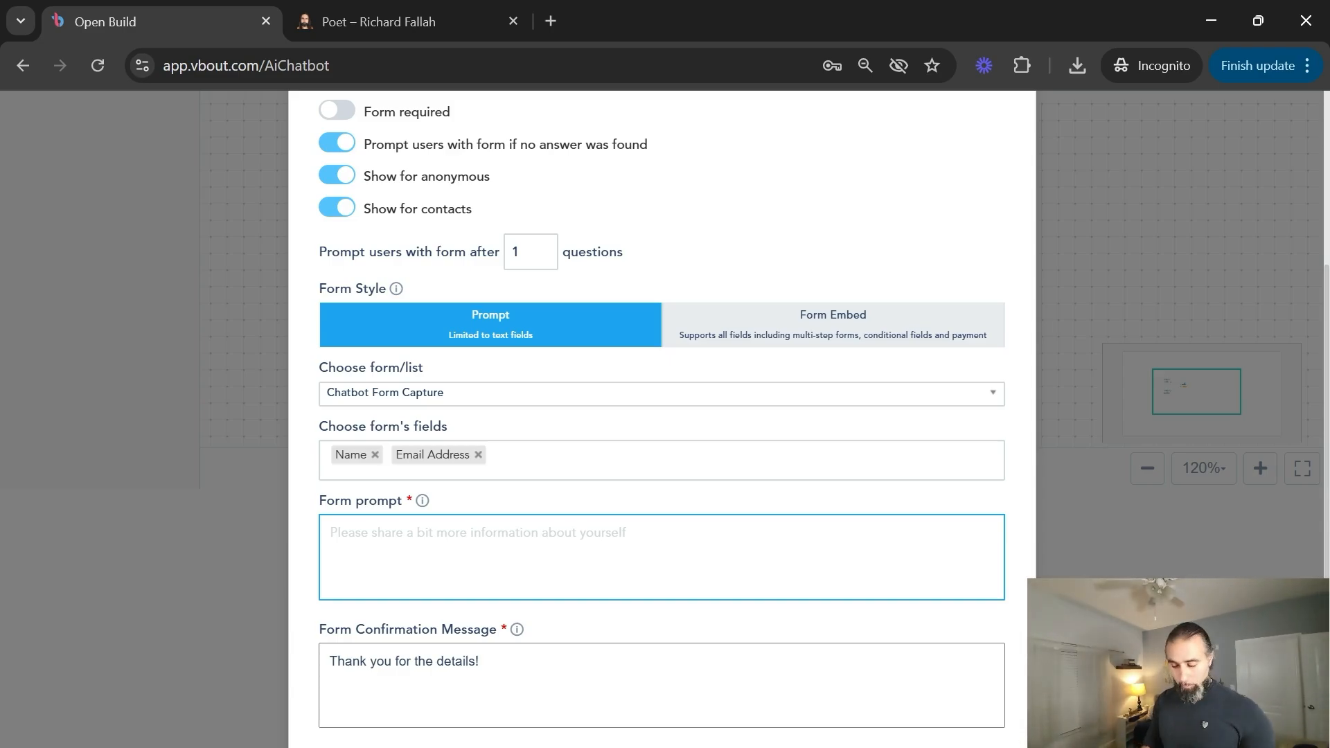
text(Please share your info and I will be in toiuch)
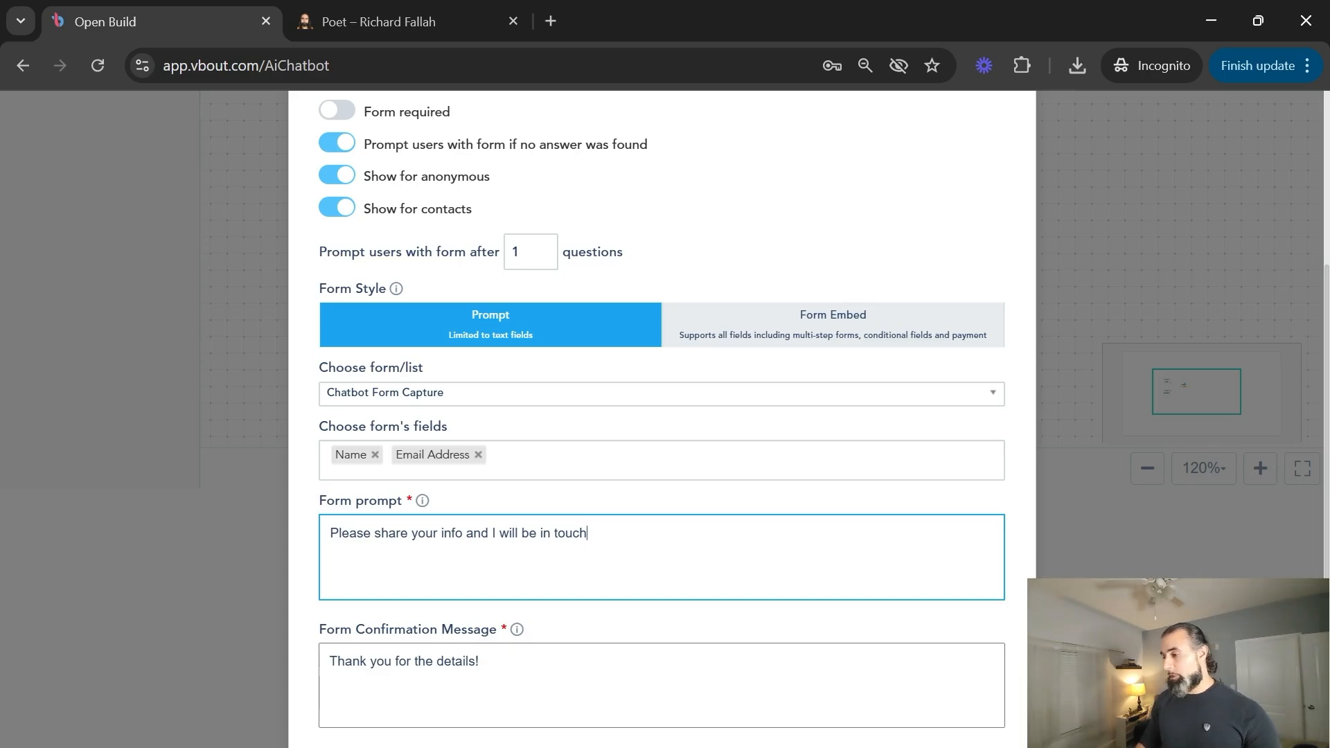
scroll(662, 415, down, 1)
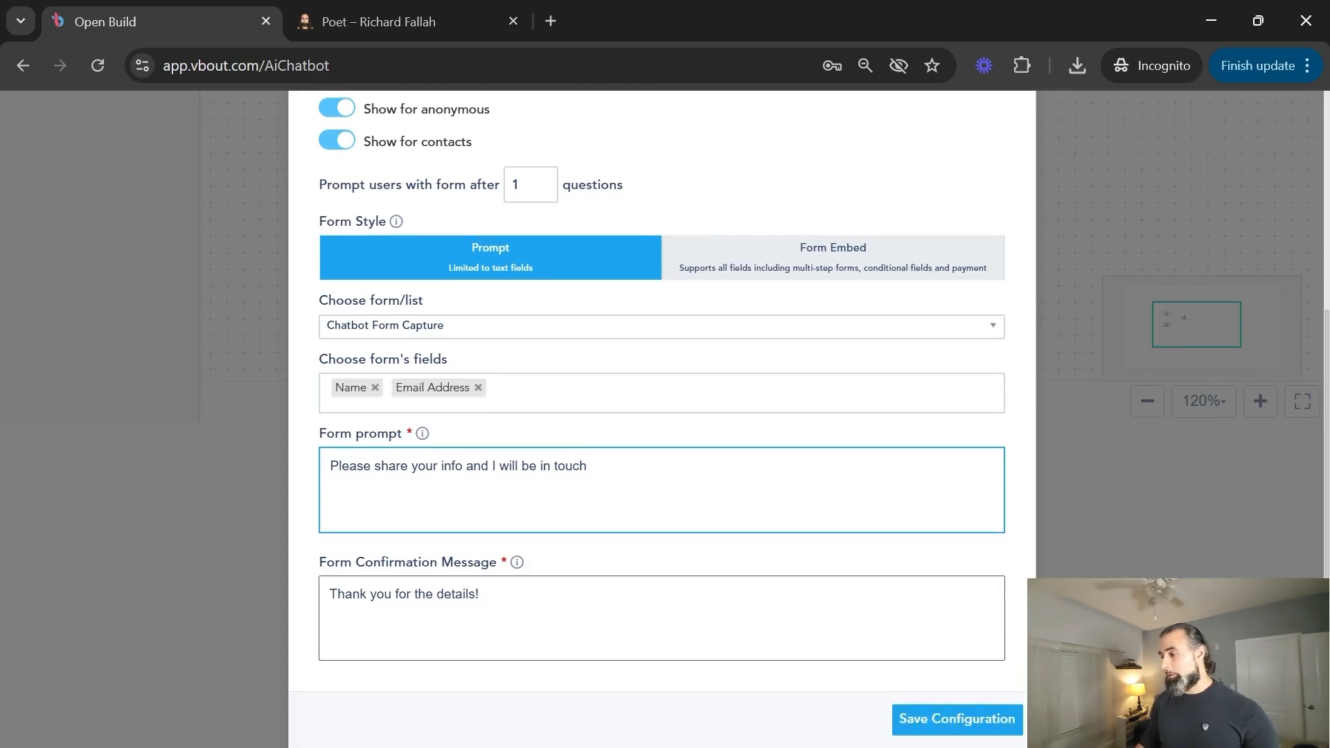
Enable the chatbot's conversation starters and enter a first starter asking who the bot's owner is
scroll(787, 423, up, 5)
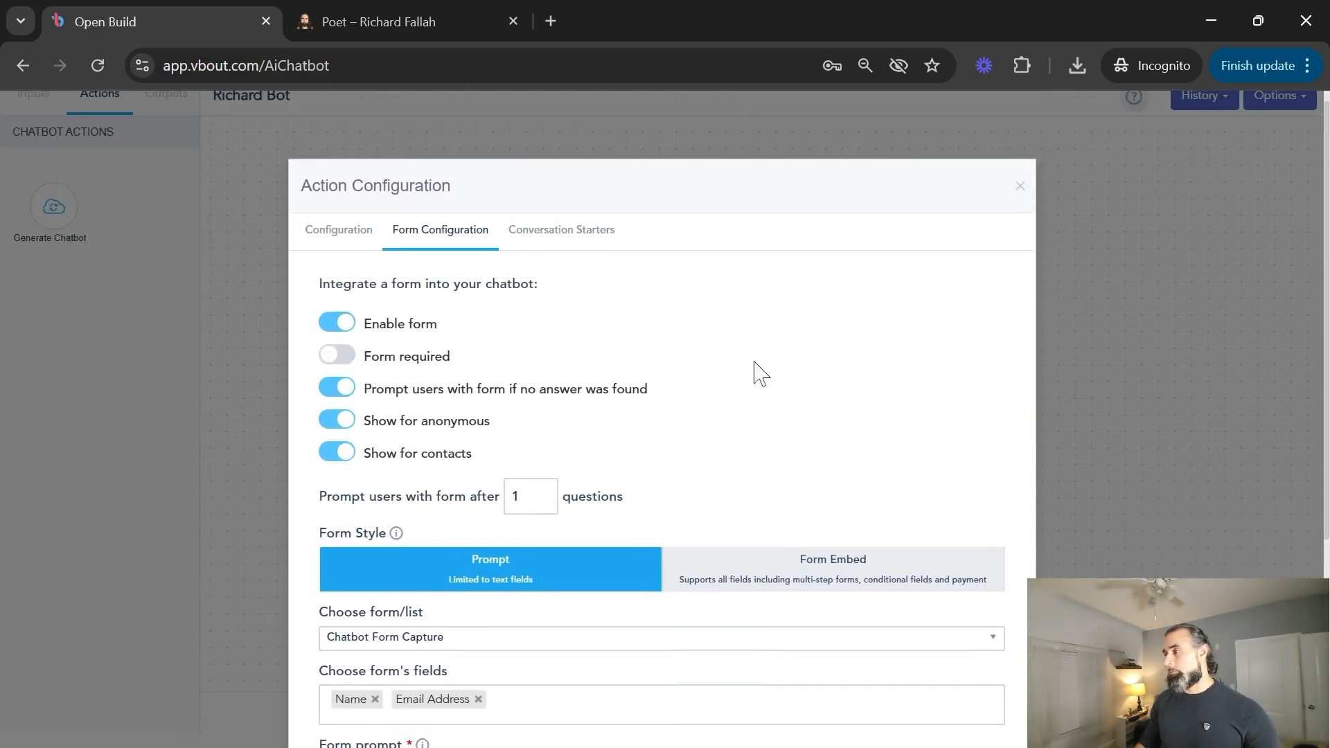
click(559, 232)
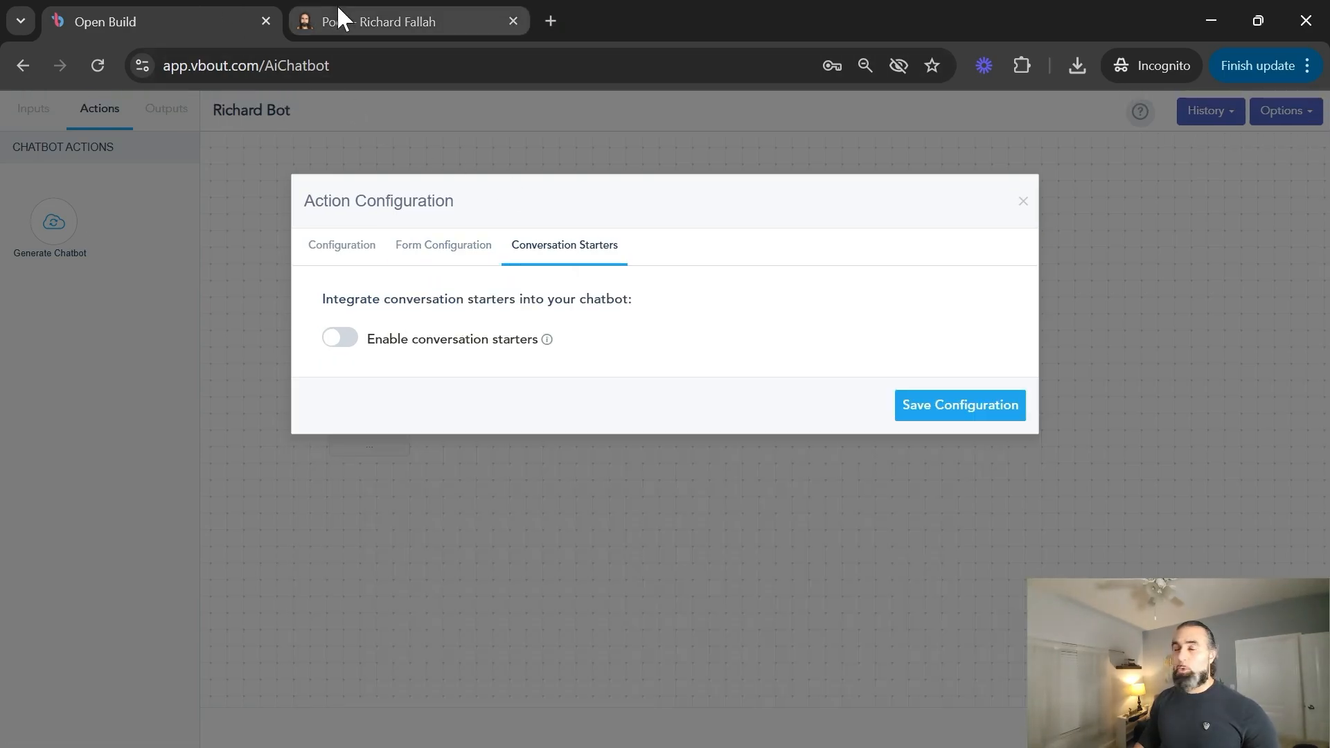
click(341, 340)
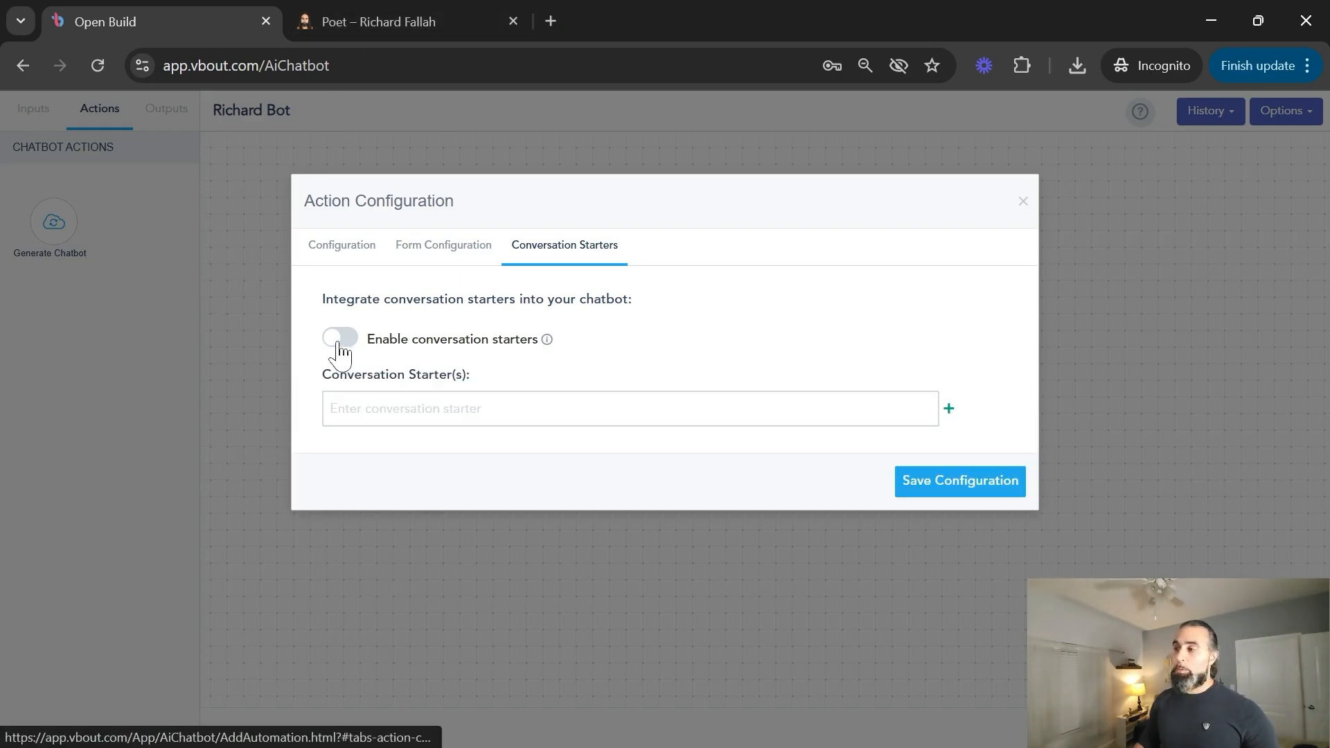
click(447, 409)
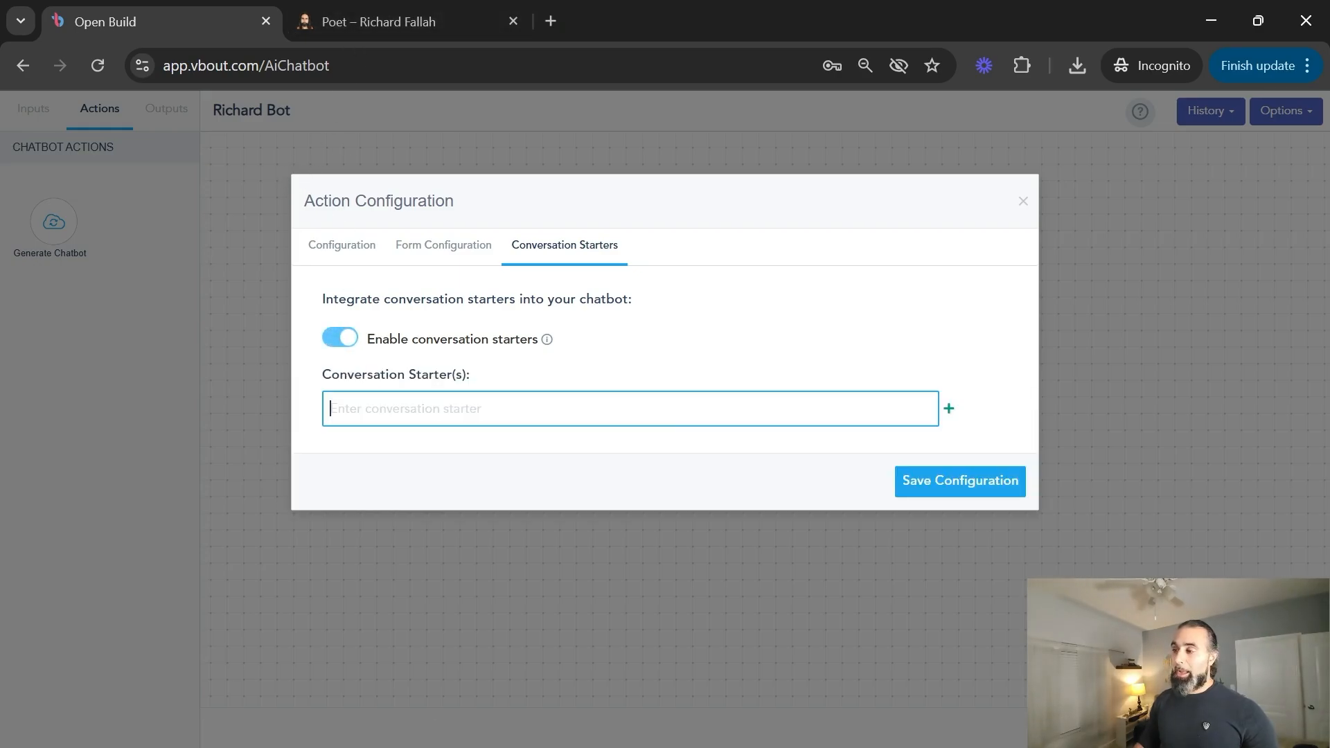
click(611, 376)
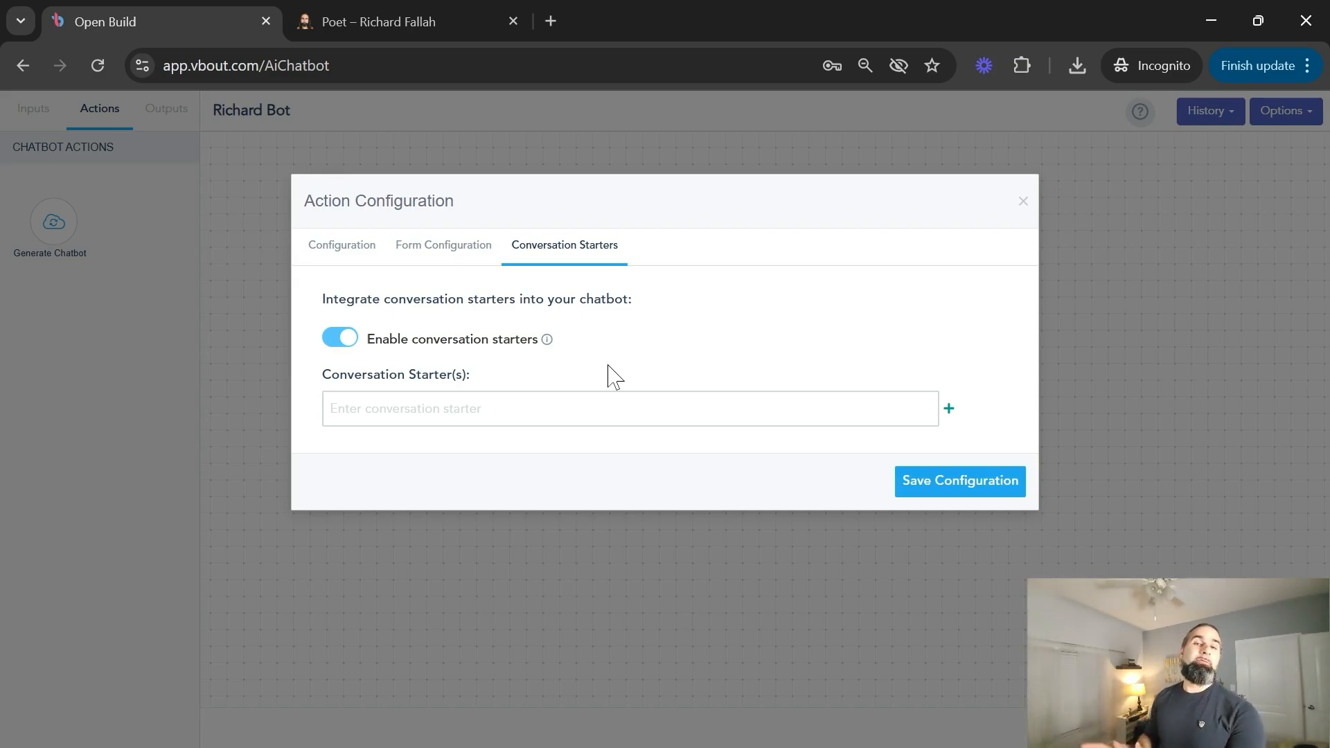
key(Tab)
text(Who i)
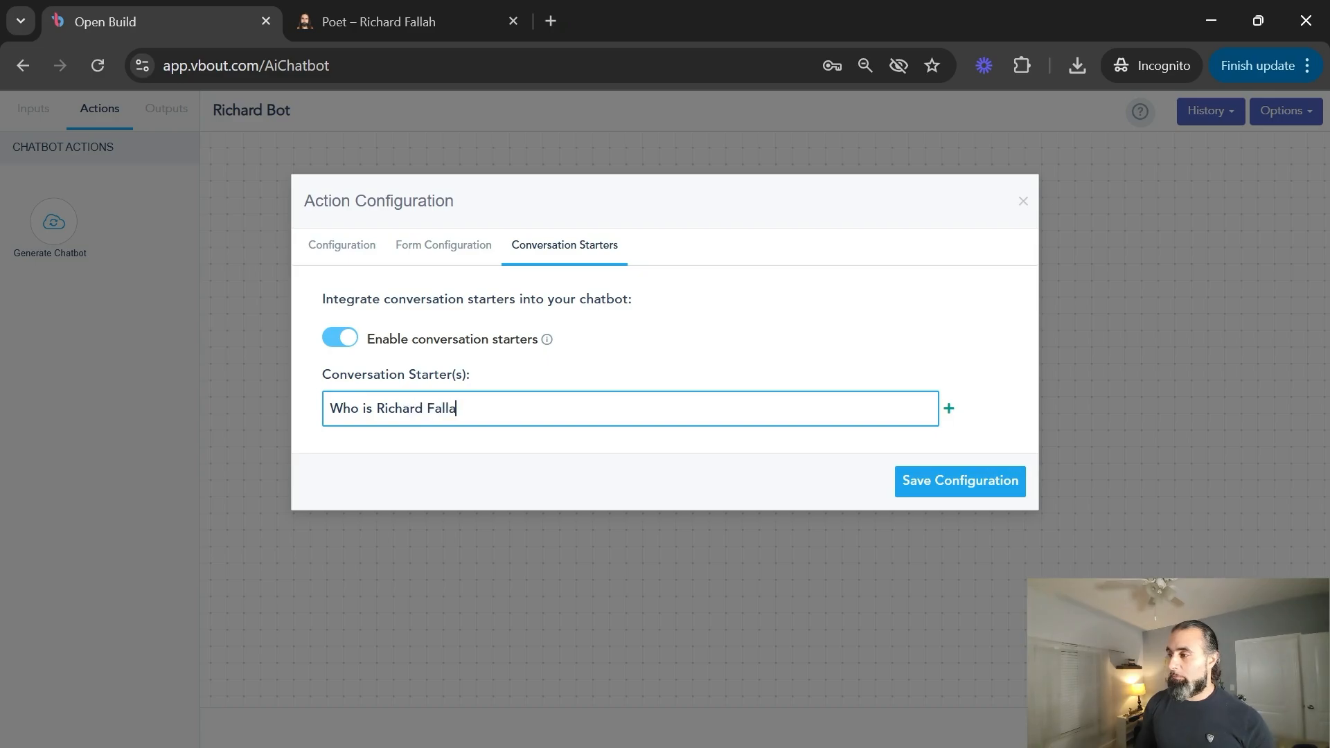
Add the conversation starters "What are your top quotes?" and "What is your professional background?" and save the Generate Chatbot configuration
key(Return)
text(What are your)
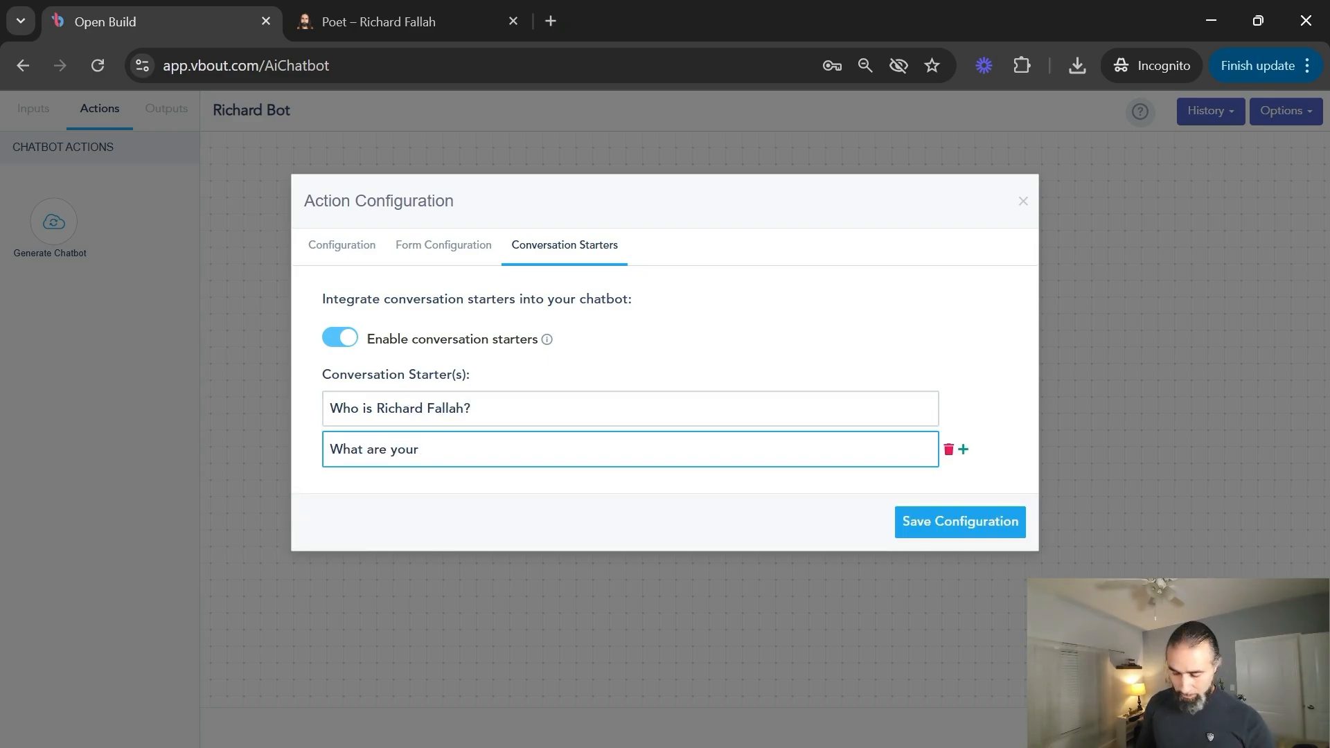
text( top quotes?)
click(963, 449)
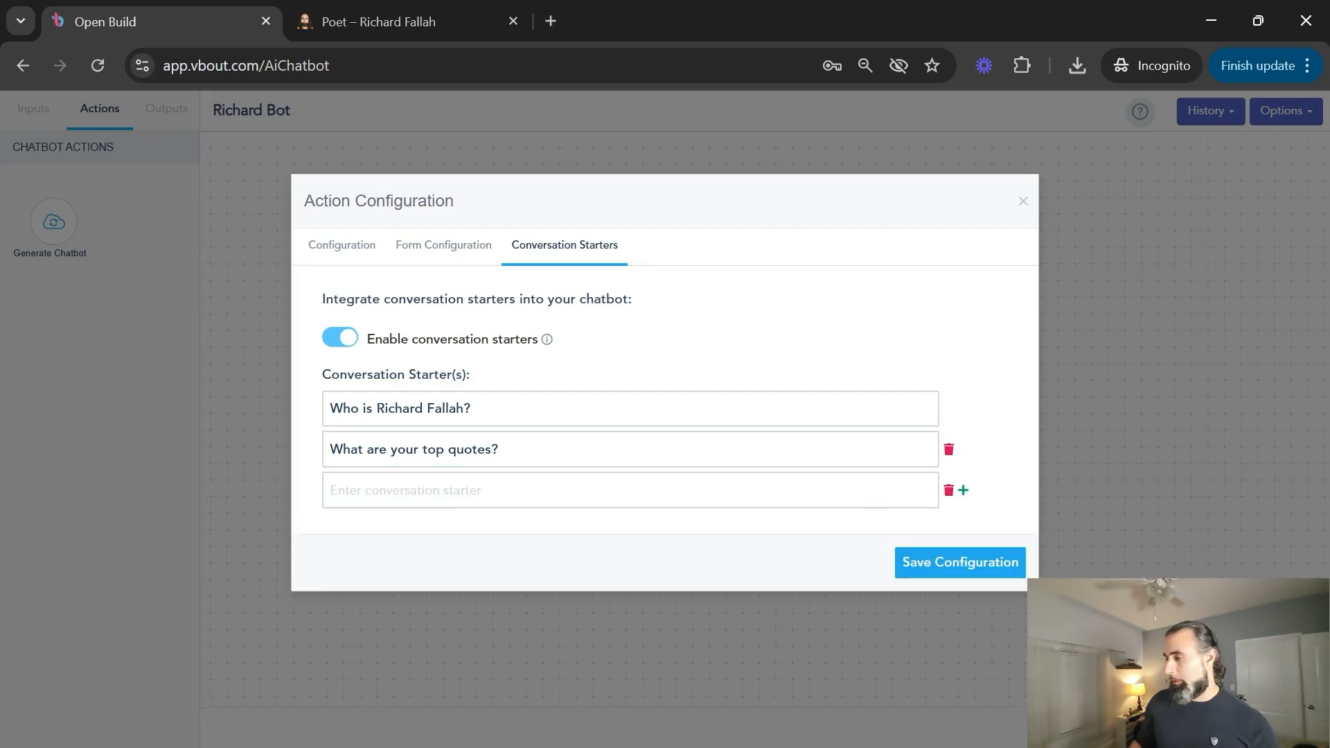
text(What is your professional backgrou)
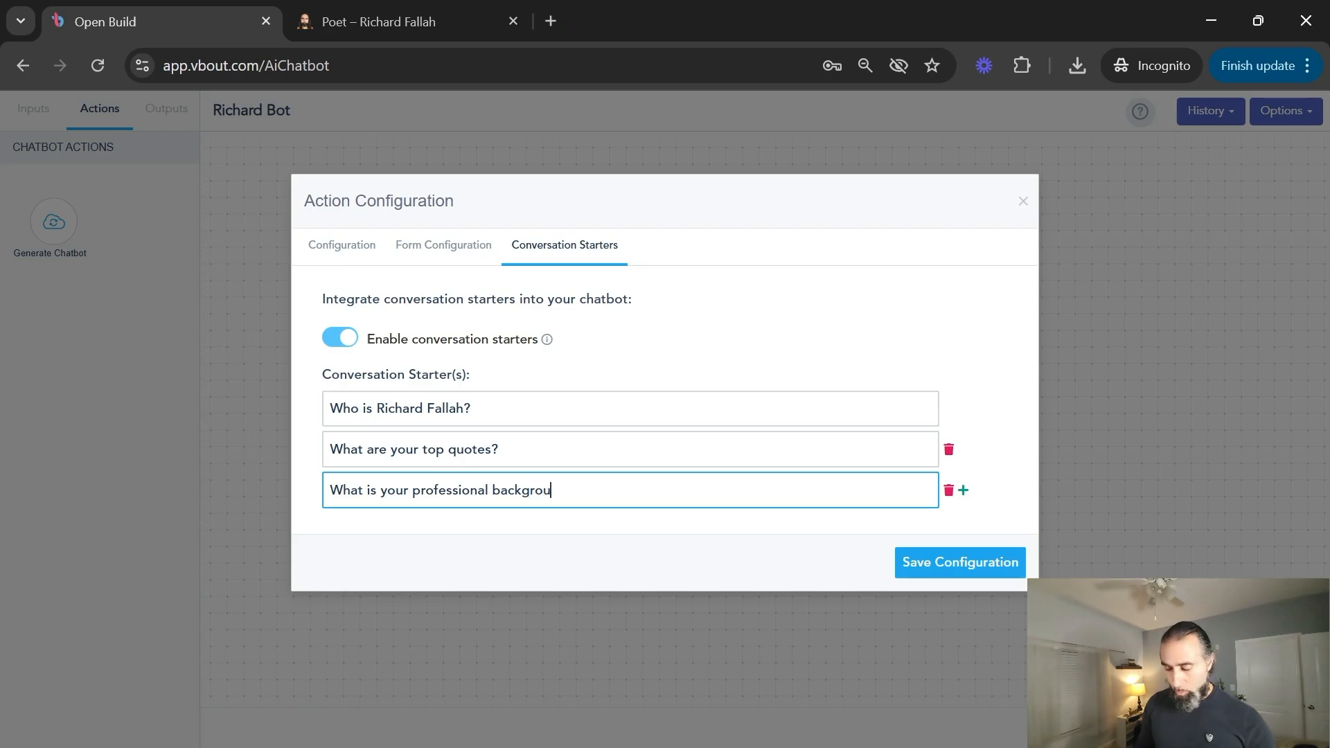
text(?)
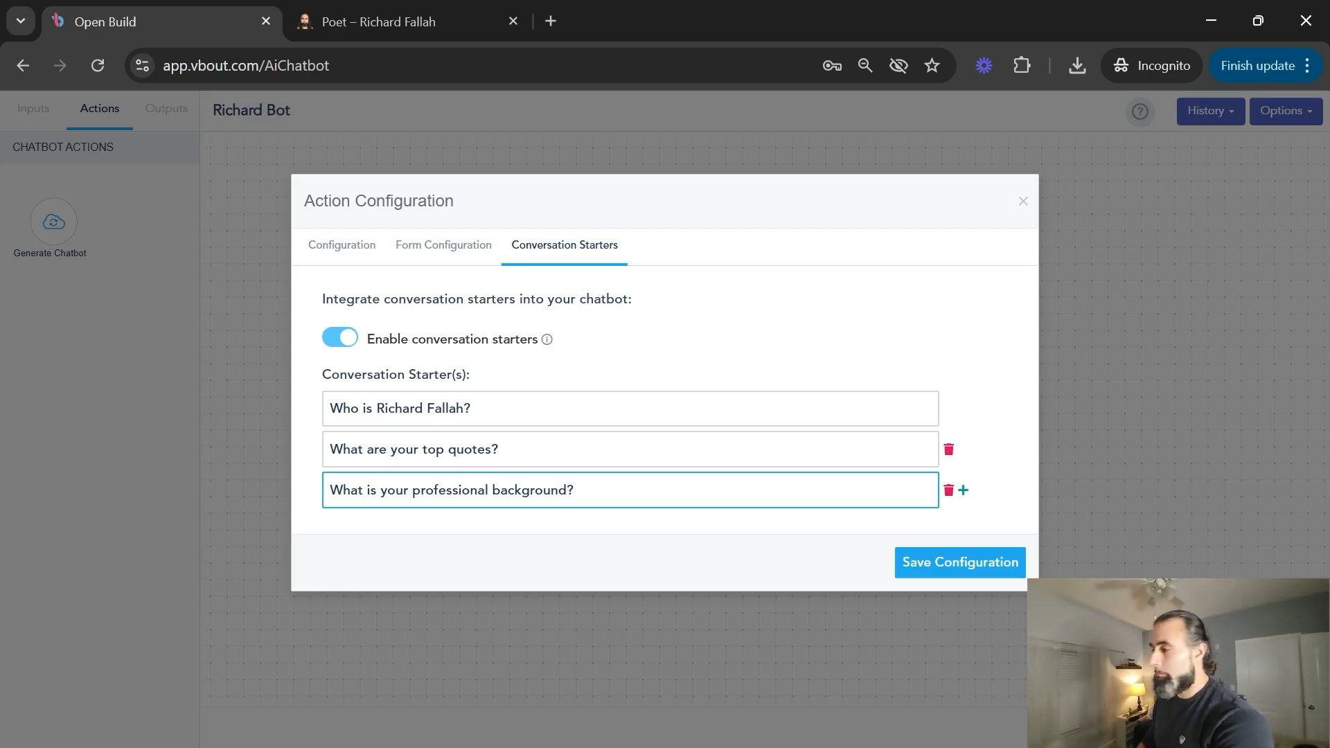
click(975, 561)
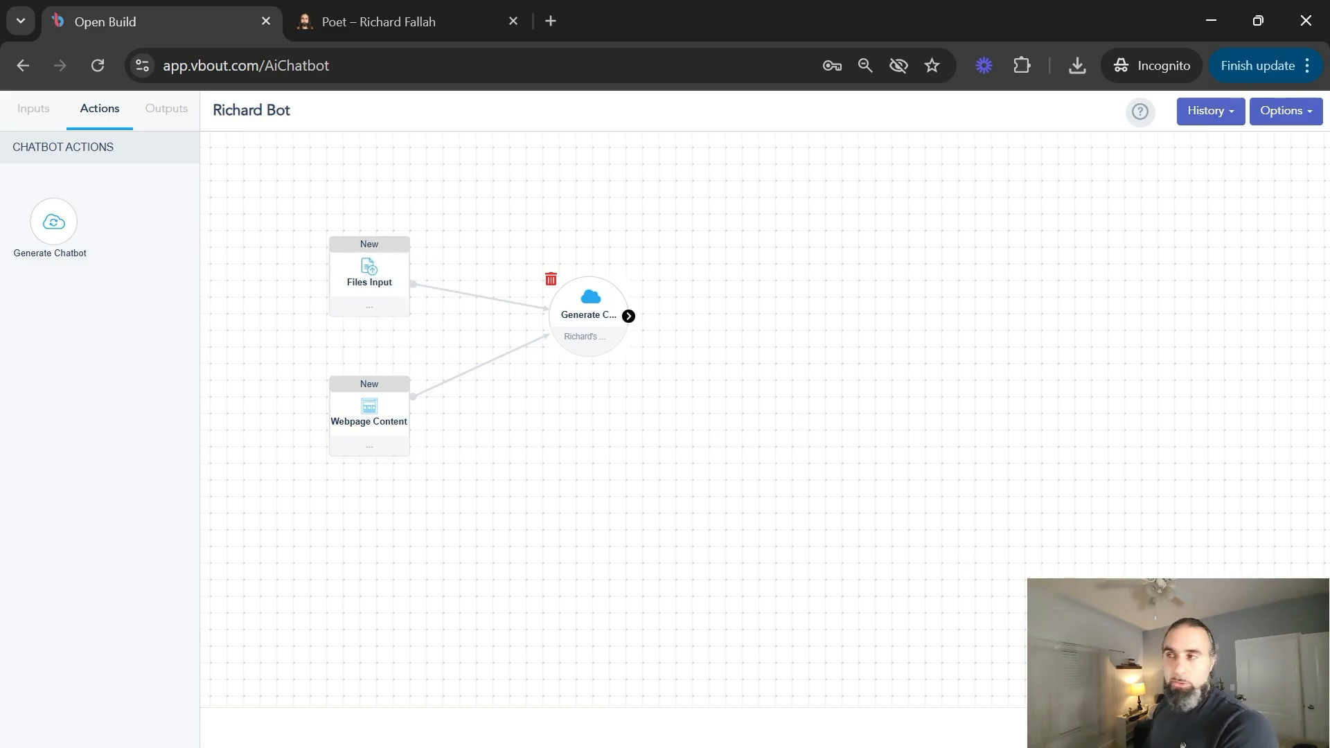
Add Website Bot and Messenger Bot outputs to the canvas and connect the Generate Chatbot action to both
click(165, 111)
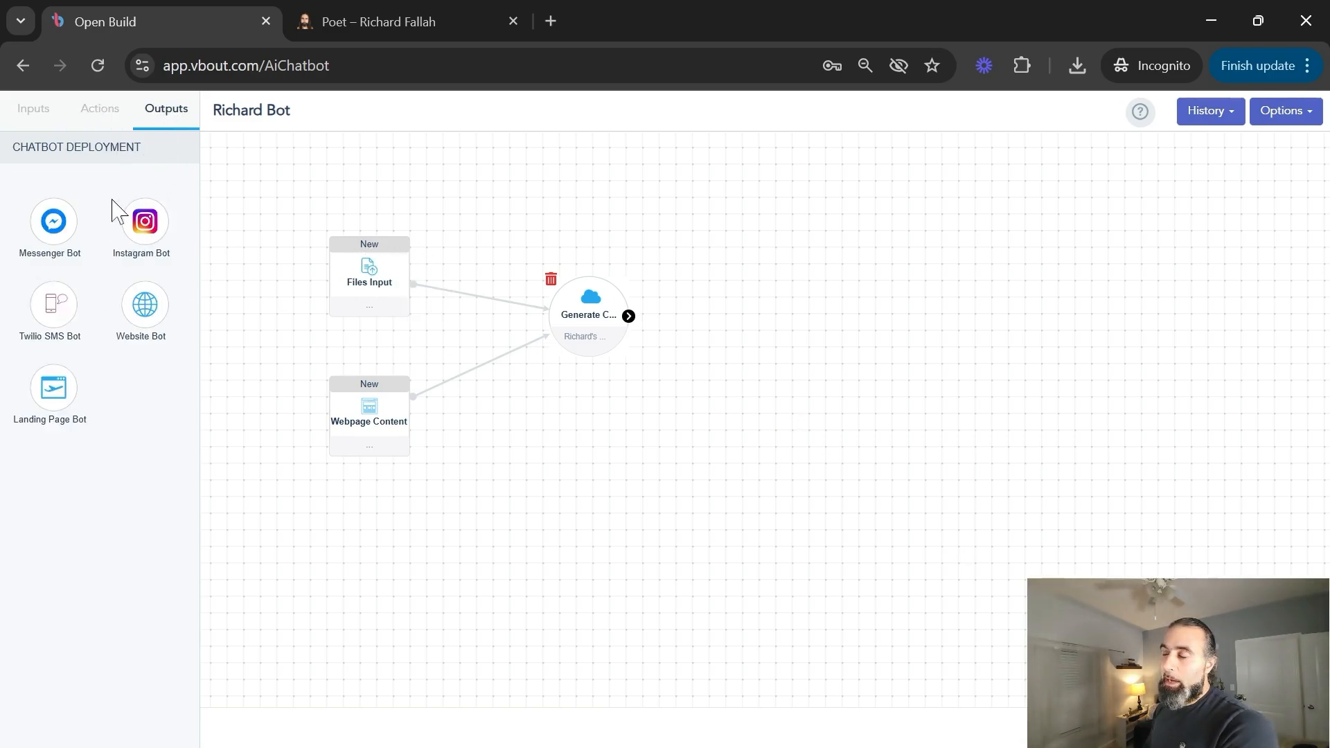
drag(145, 305, 810, 319)
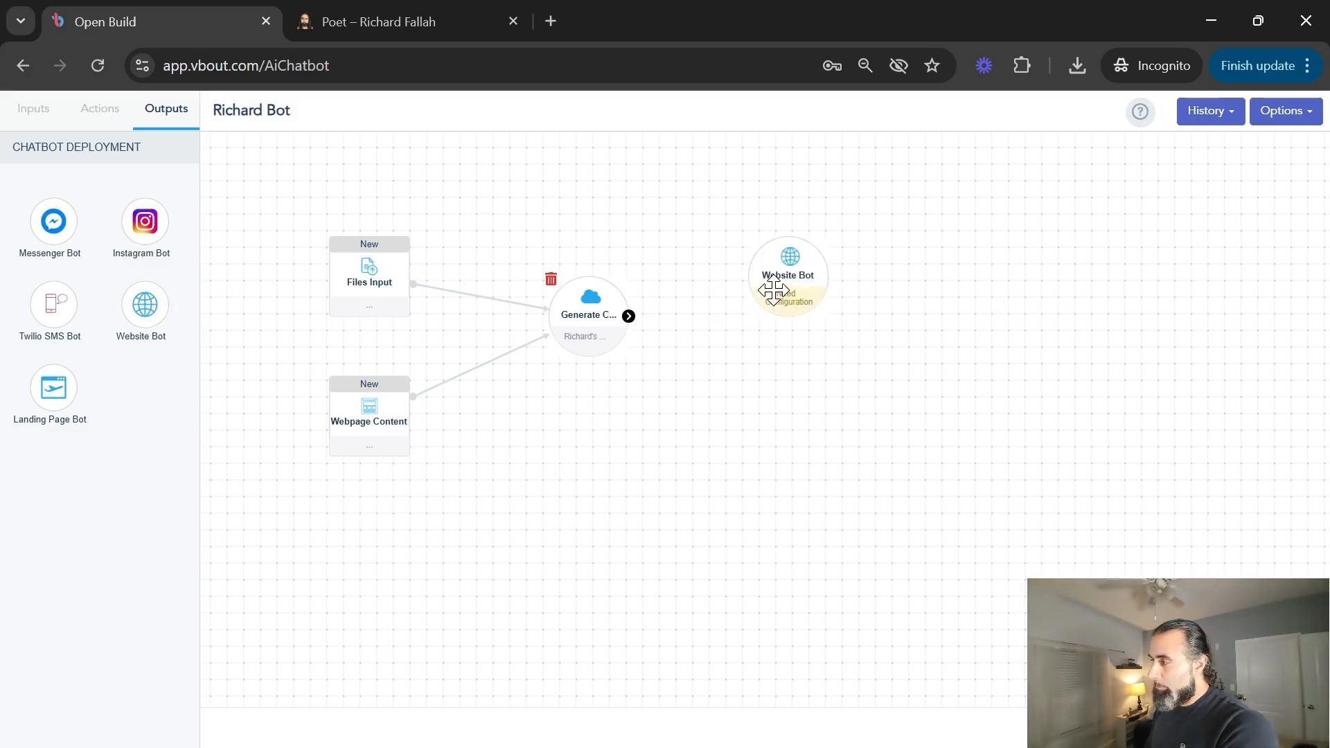
drag(53, 221, 769, 416)
drag(628, 316, 766, 428)
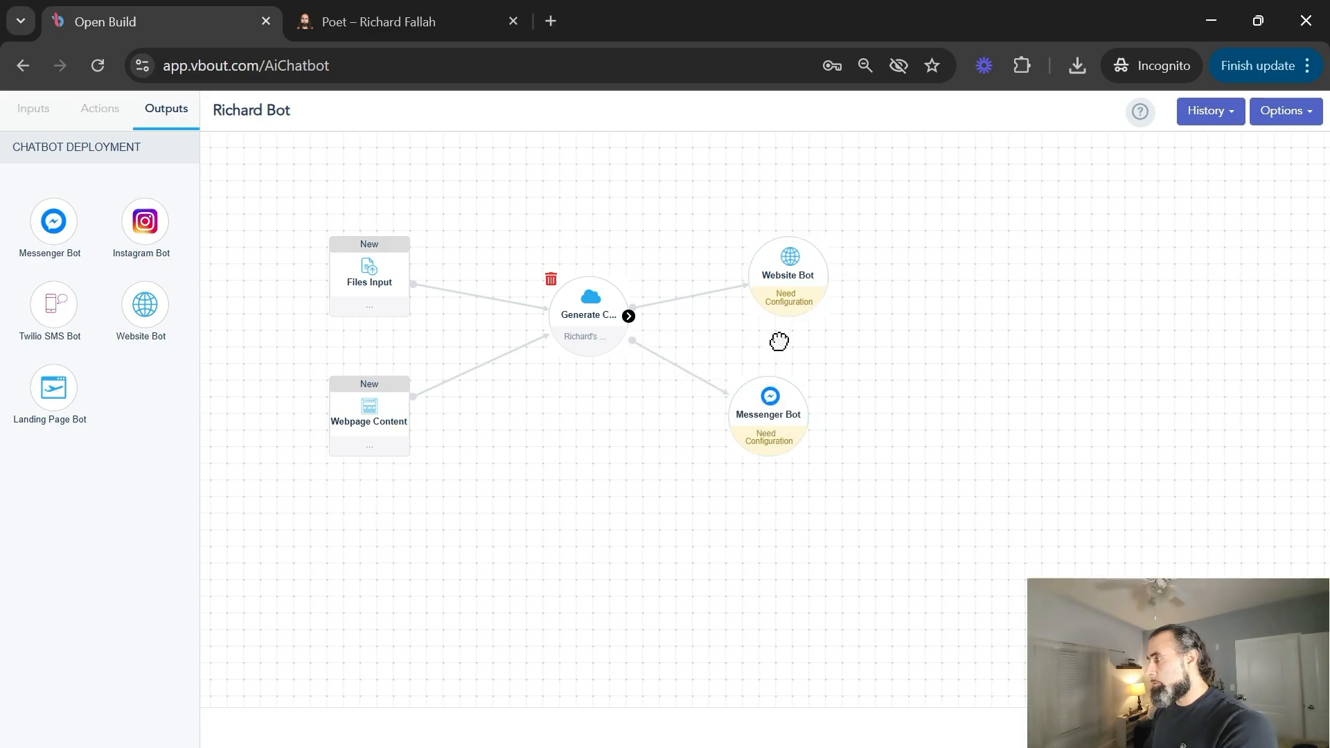
Set the Website Bot's domain to the bot owner's personal website and save its configuration
double_click(791, 294)
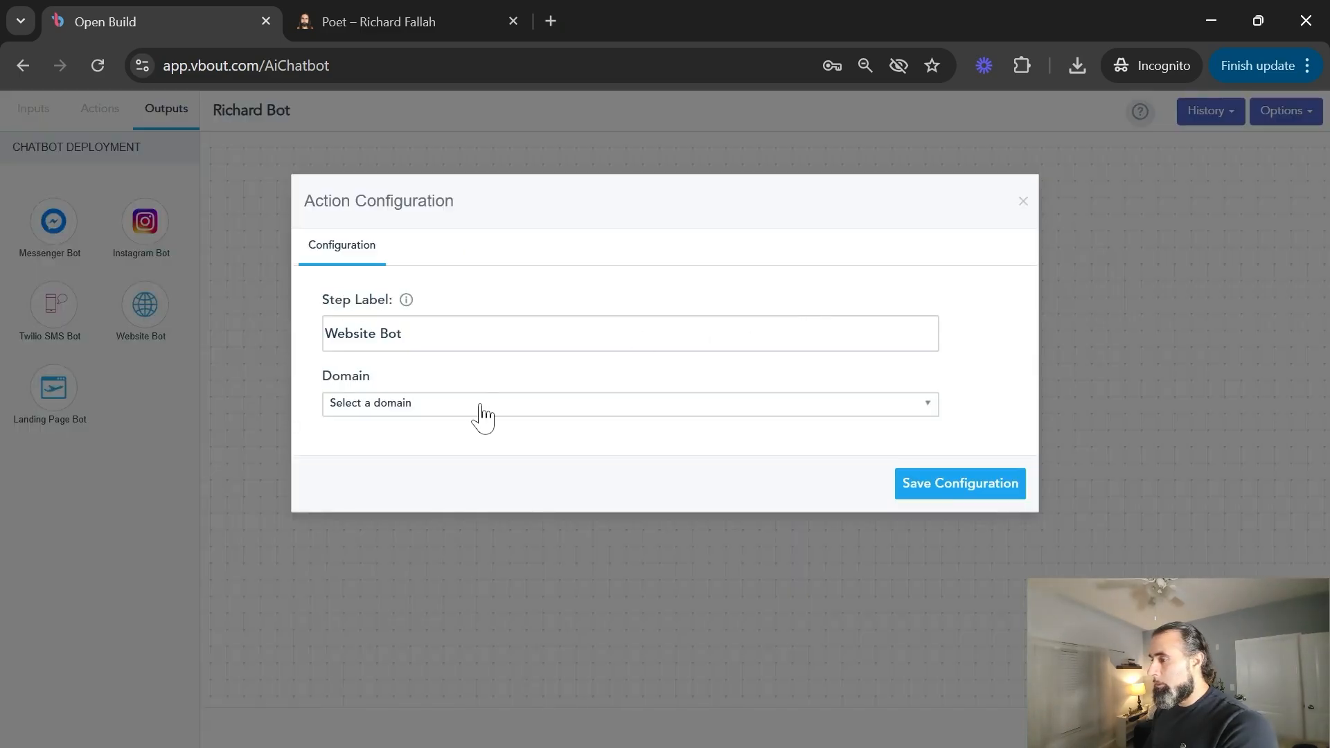
click(482, 409)
click(395, 505)
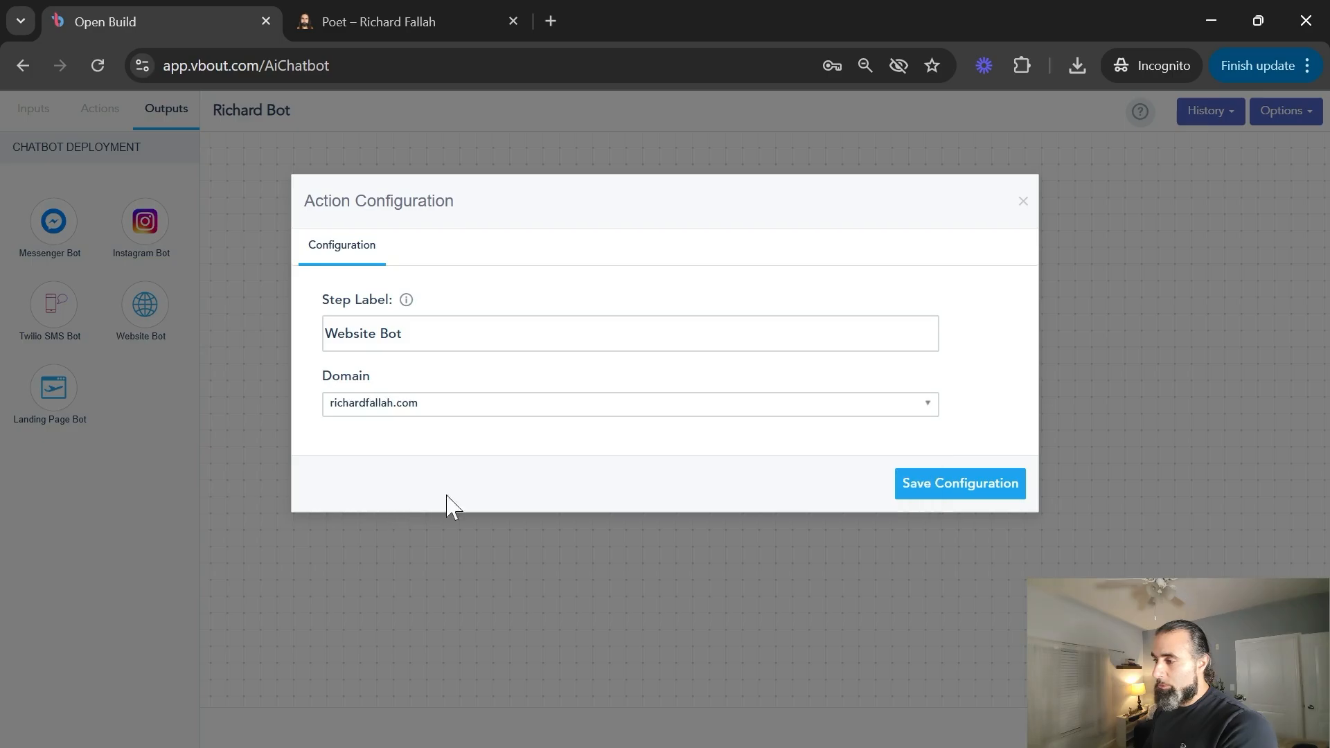
click(946, 478)
Assign the bot owner's Facebook account and Facebook page to the Messenger Bot and save its configuration
double_click(776, 424)
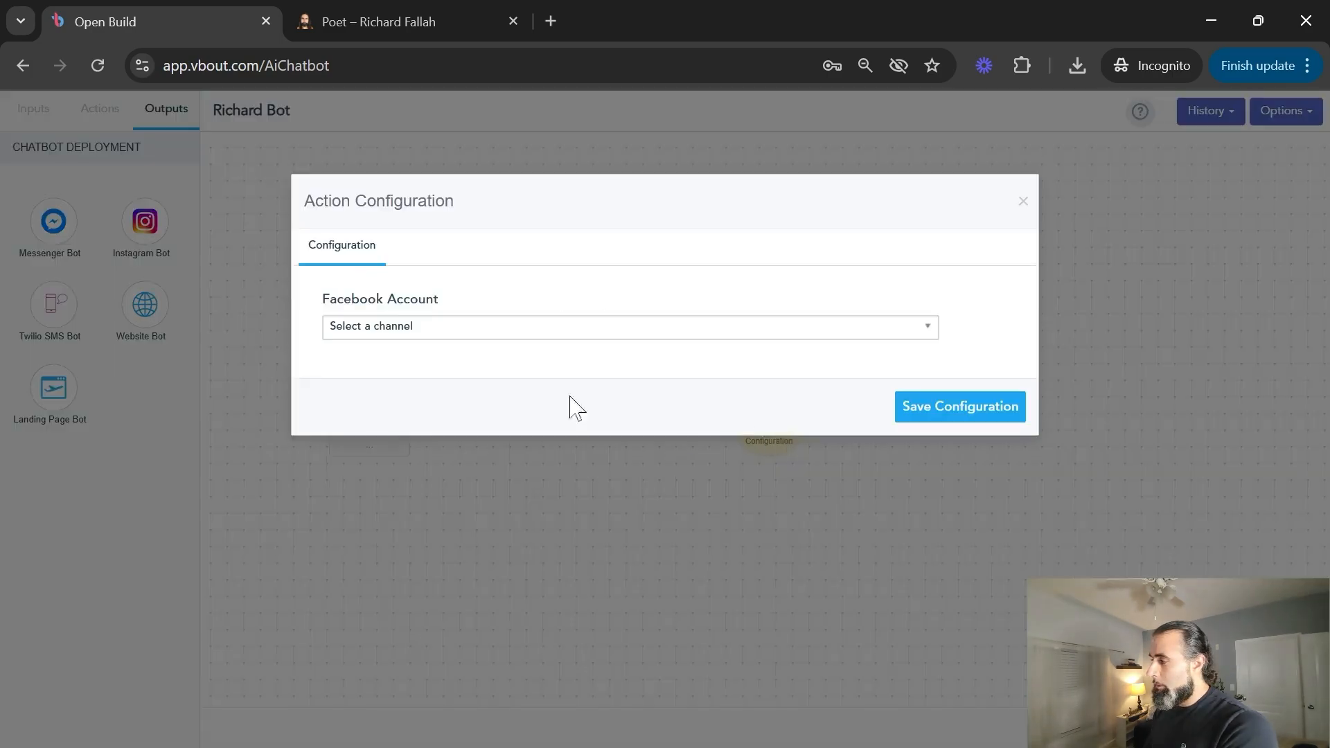
click(401, 401)
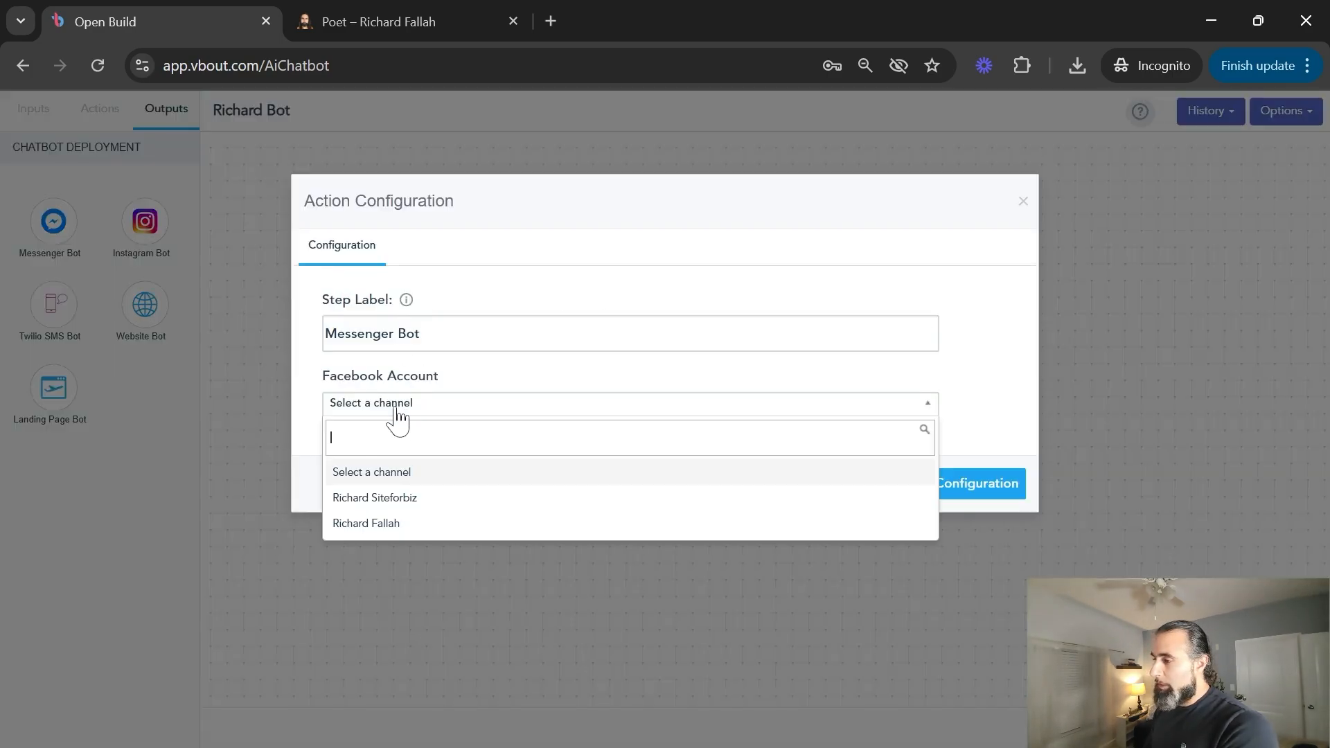
click(388, 524)
click(402, 469)
click(384, 567)
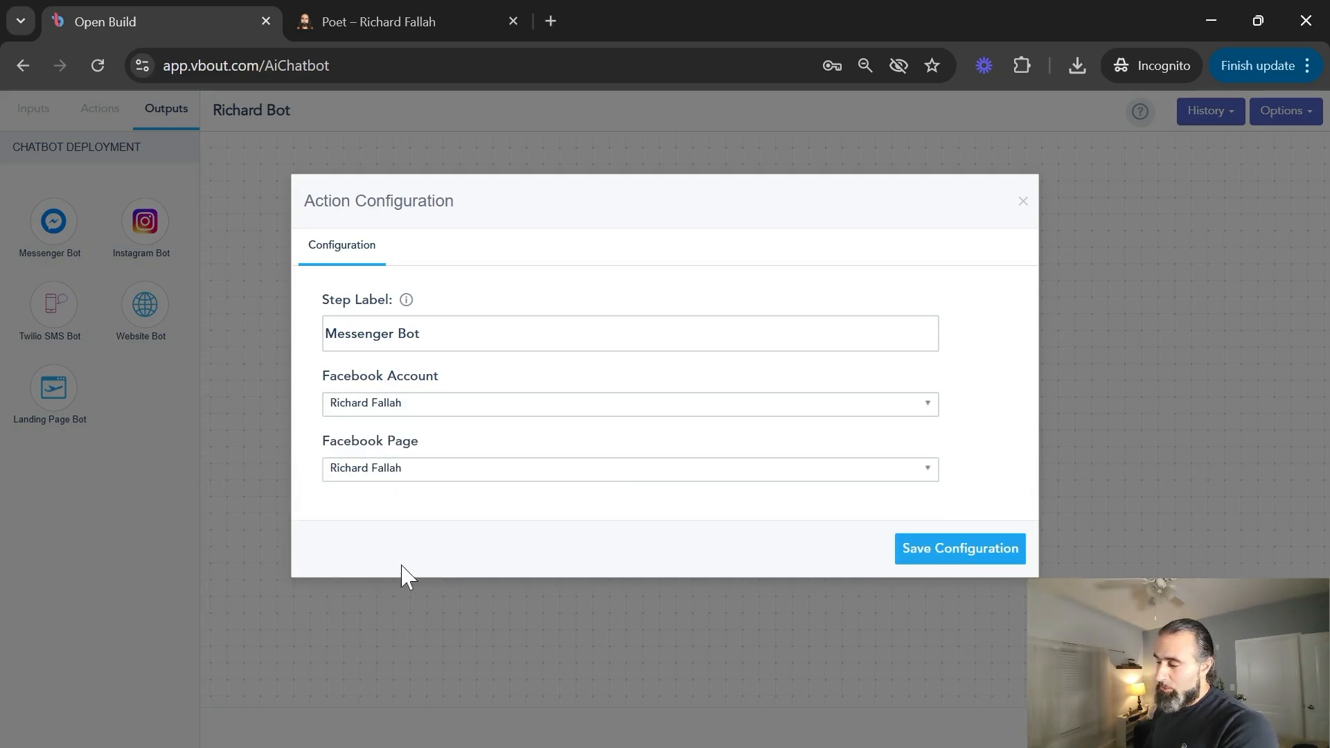
click(961, 550)
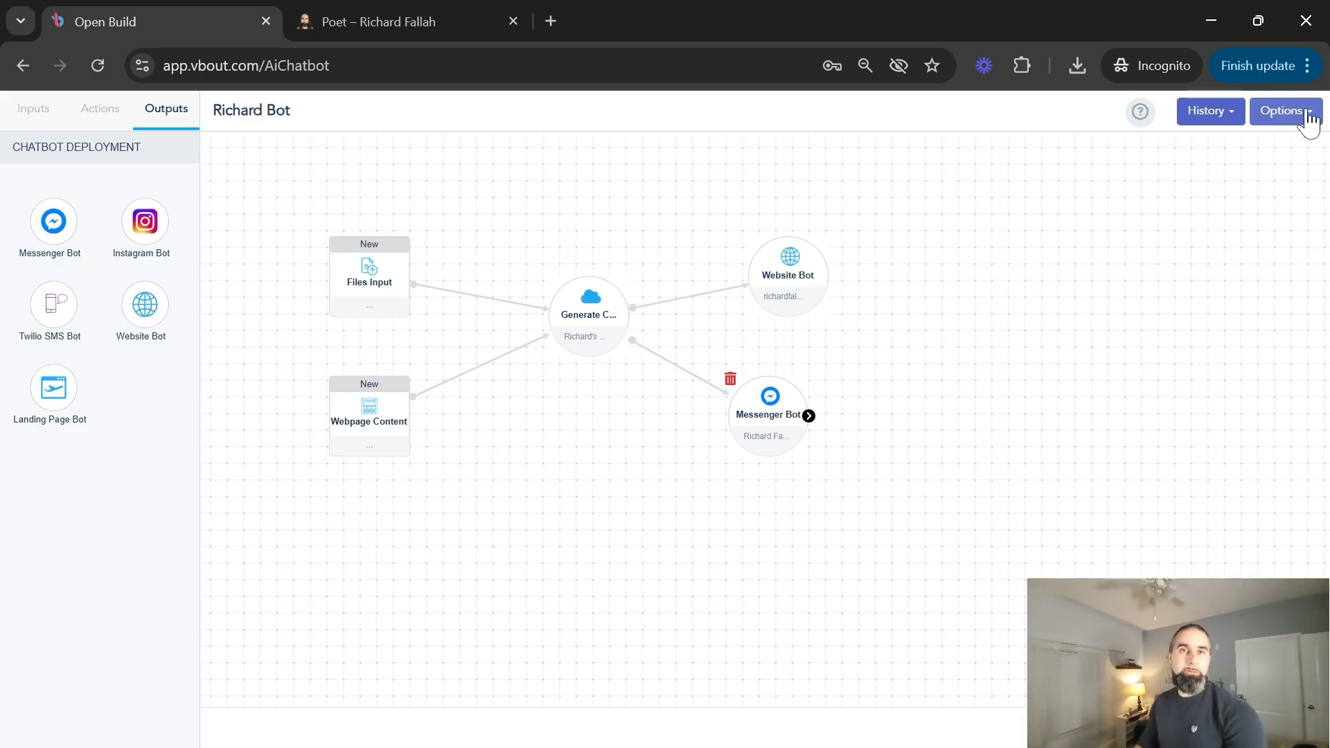
Publish the chatbot and view the account's monthly message and character usage
click(1308, 113)
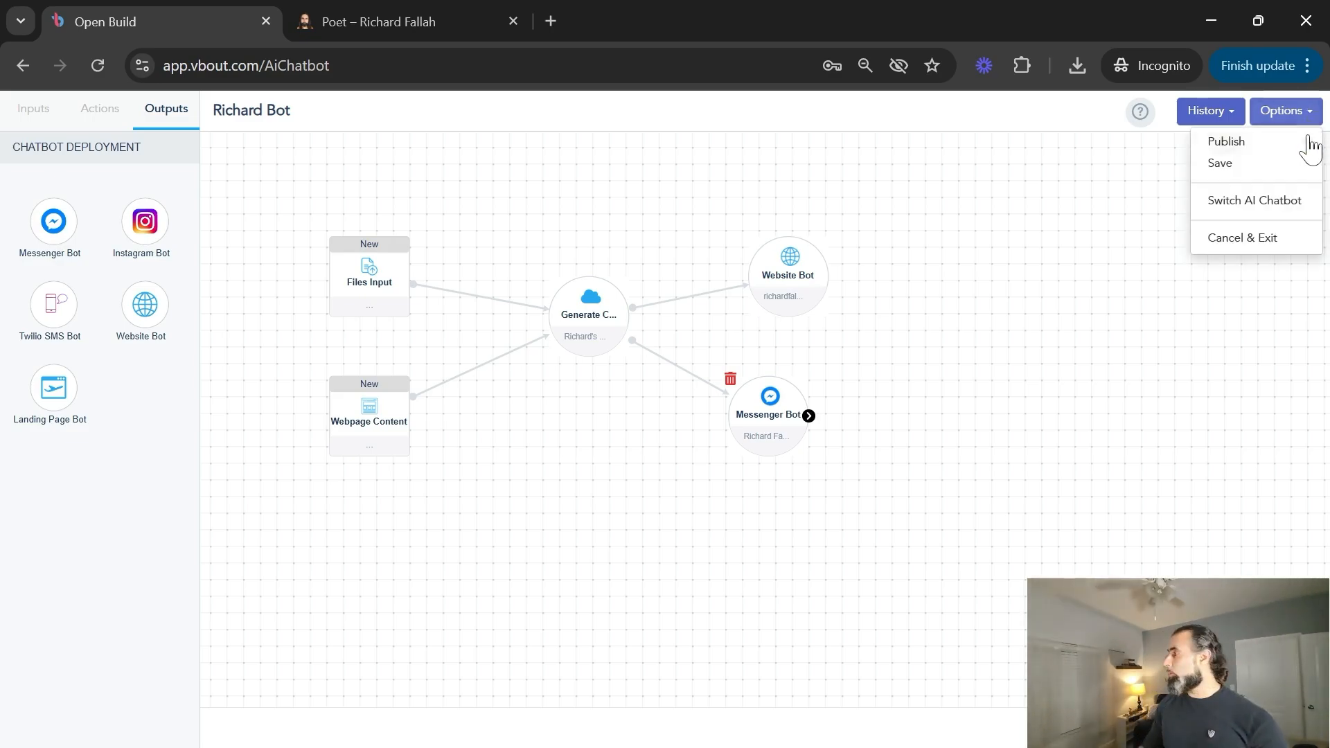
click(1226, 141)
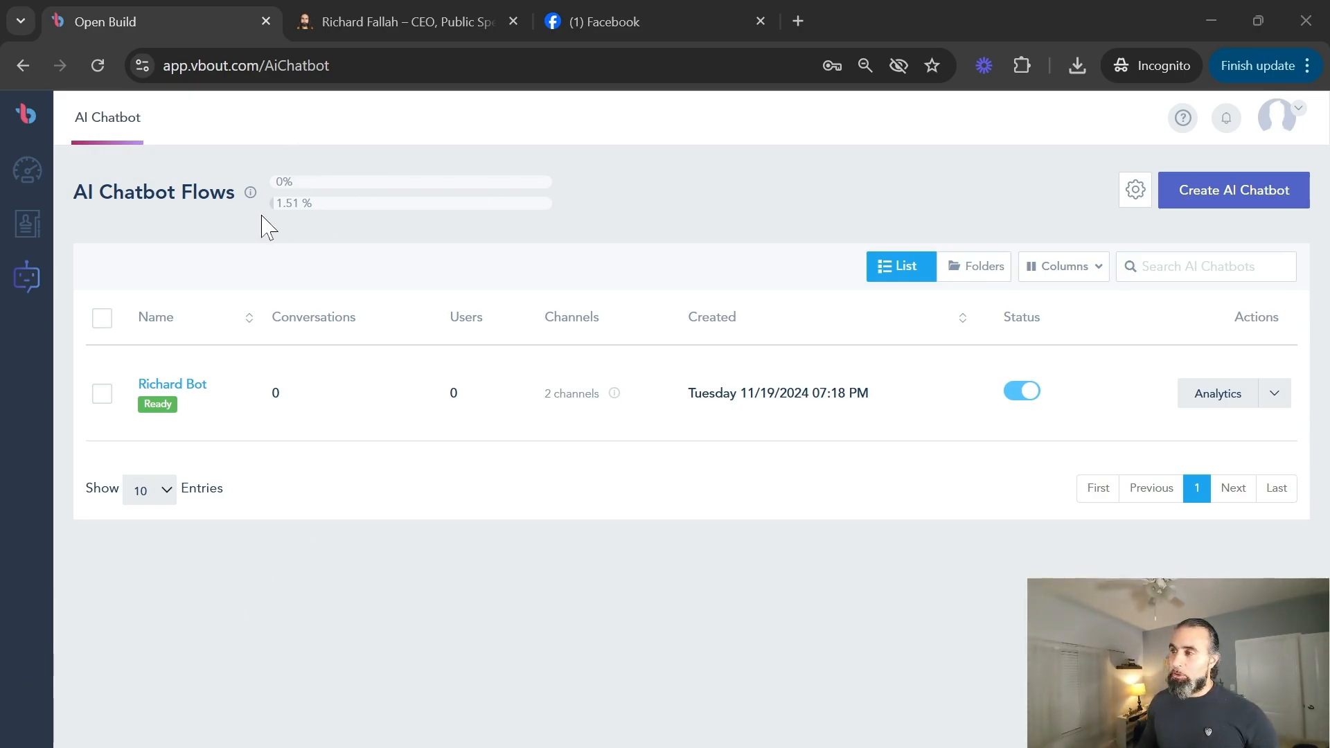
mouse_move(312, 203)
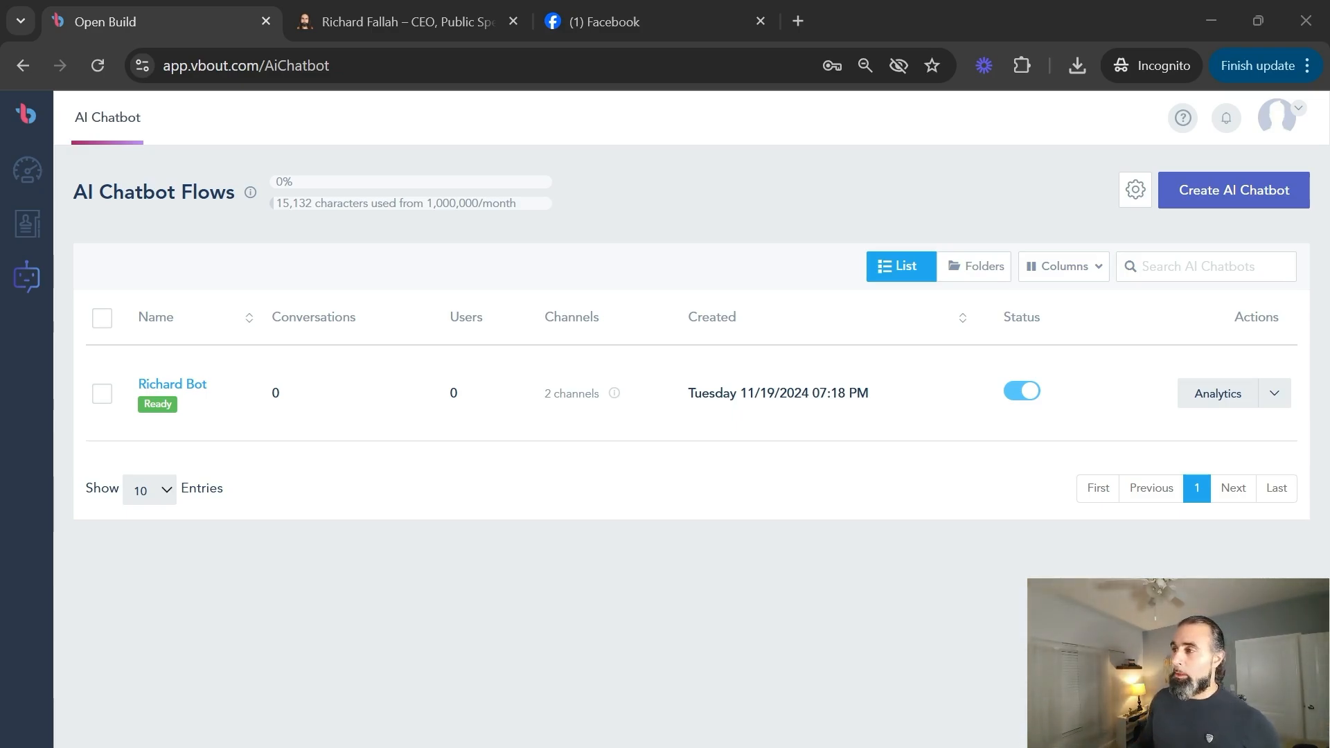
click(251, 193)
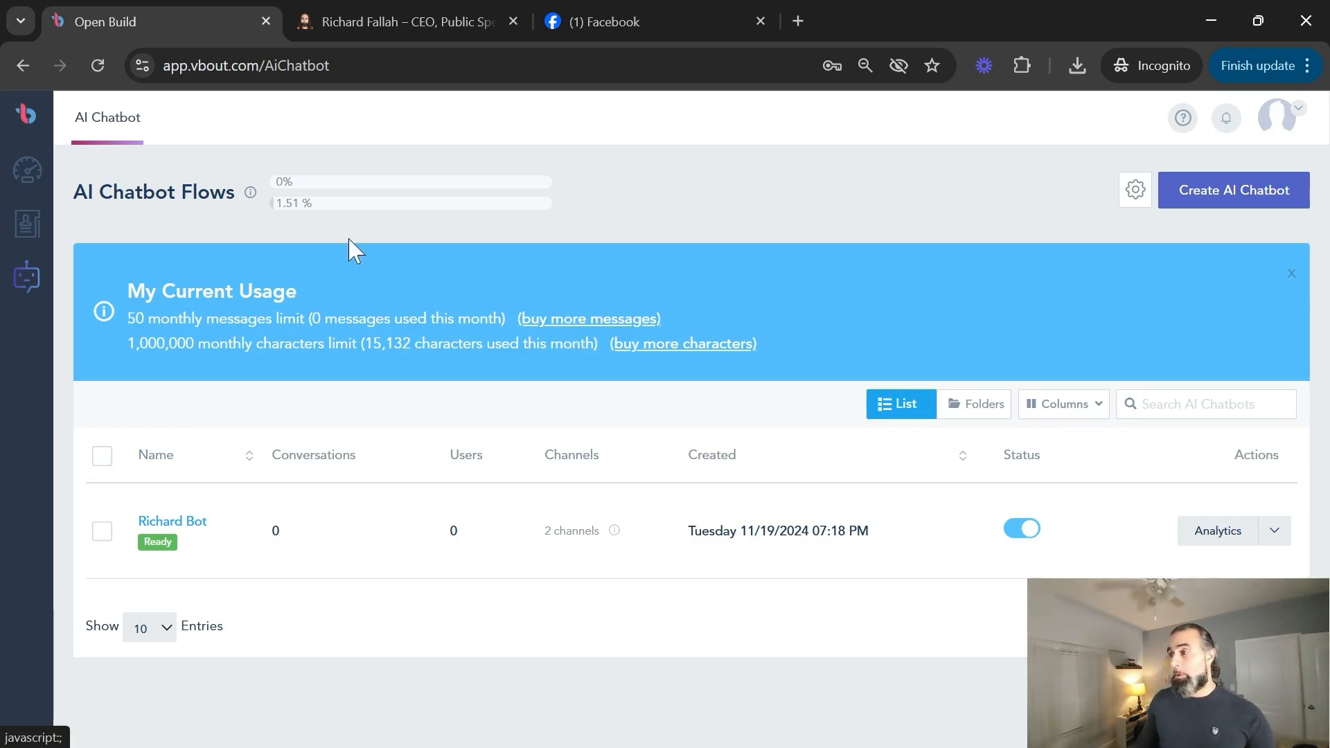
mouse_move(353, 204)
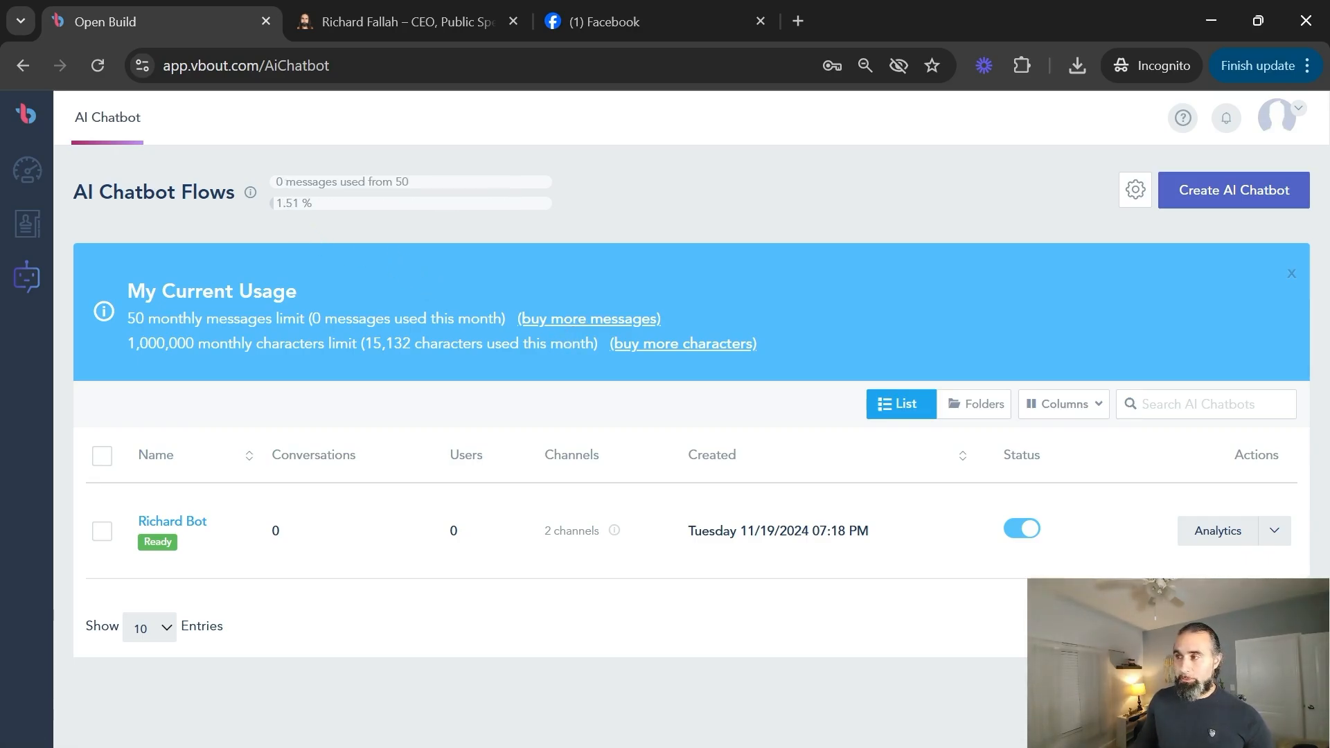
Reload the owner's website, ask its chatbot the starter "What are your top quotes?", and read through the reply and form prompt
click(354, 16)
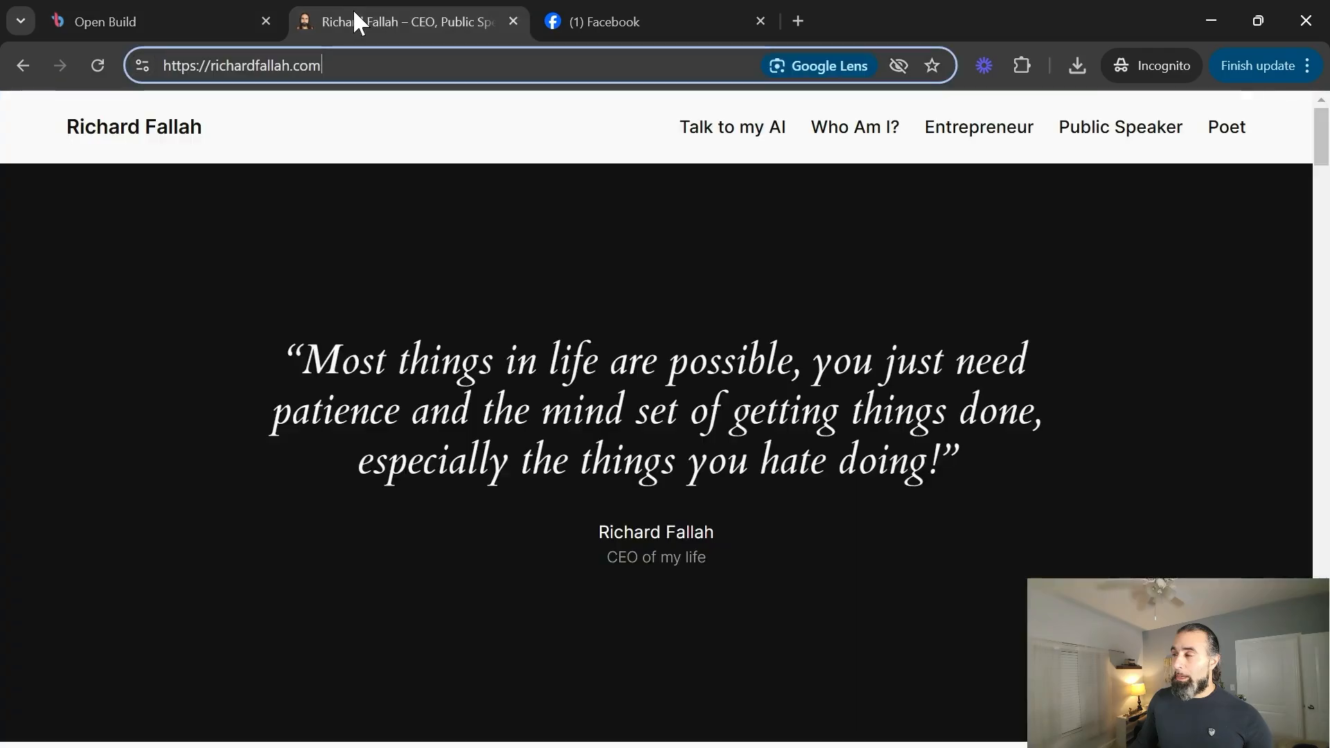
click(100, 72)
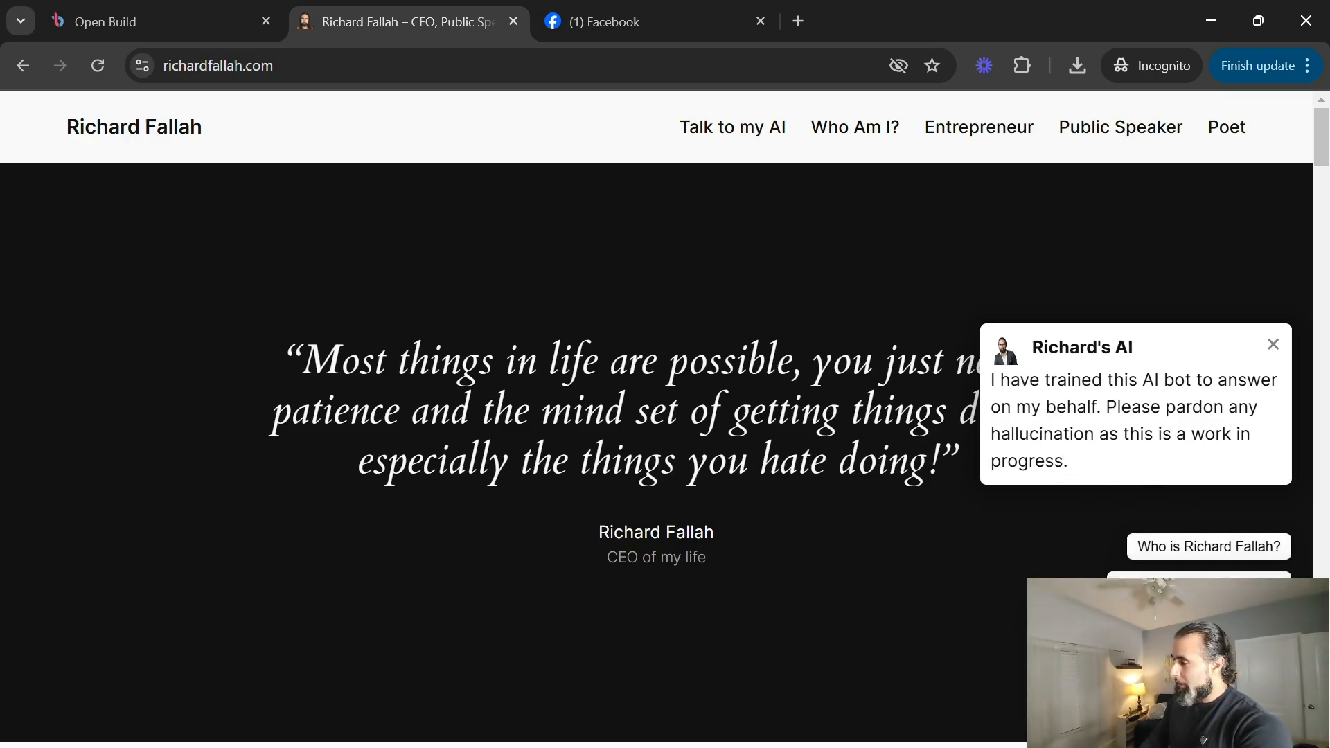
click(1176, 578)
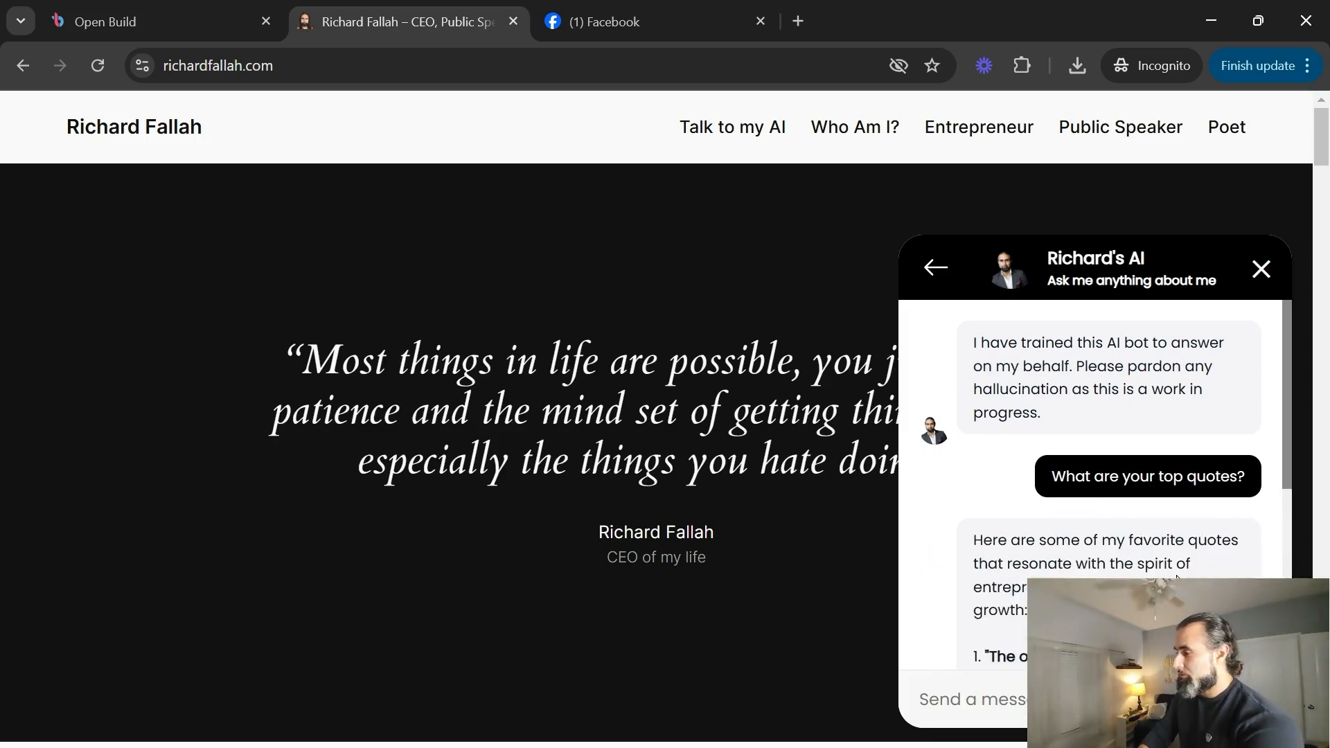
scroll(1094, 484, down, 10)
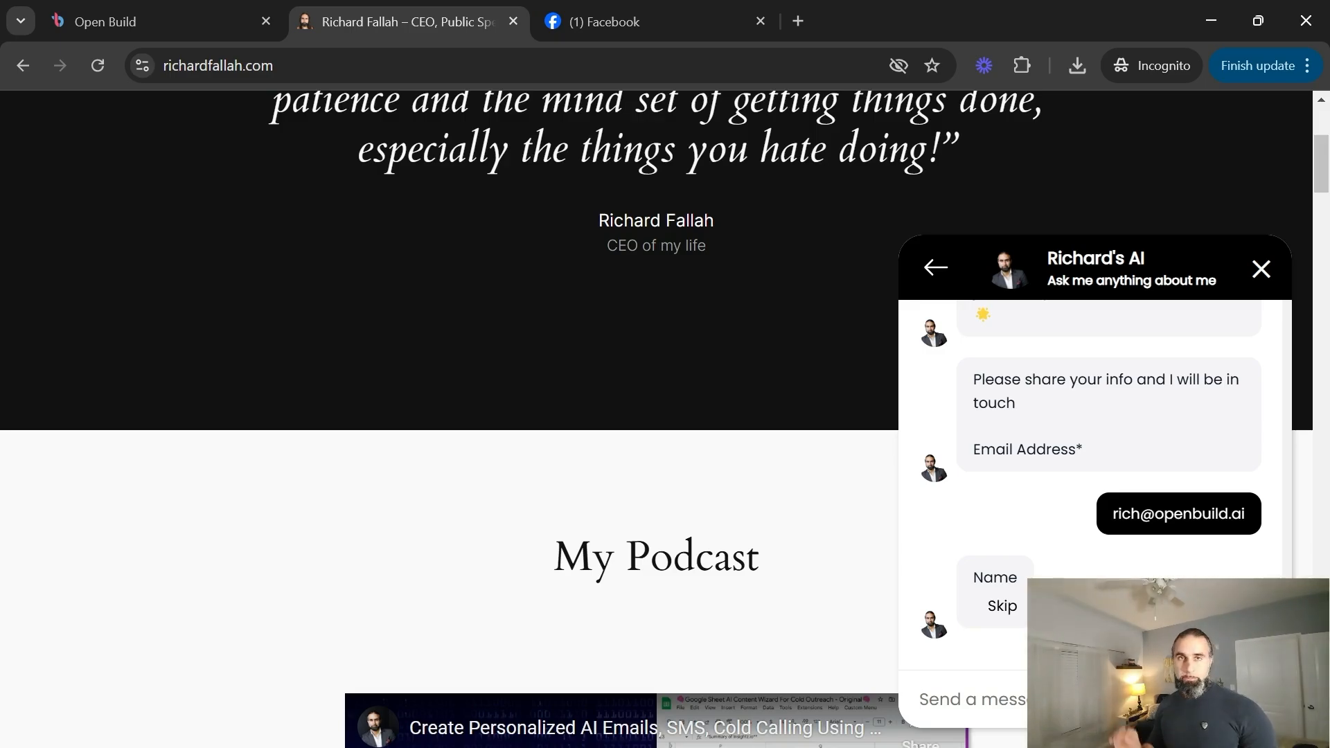
Enter the visitor's full name in the website chatbot's lead form and ask the bot "who are you?"
text(Rich)
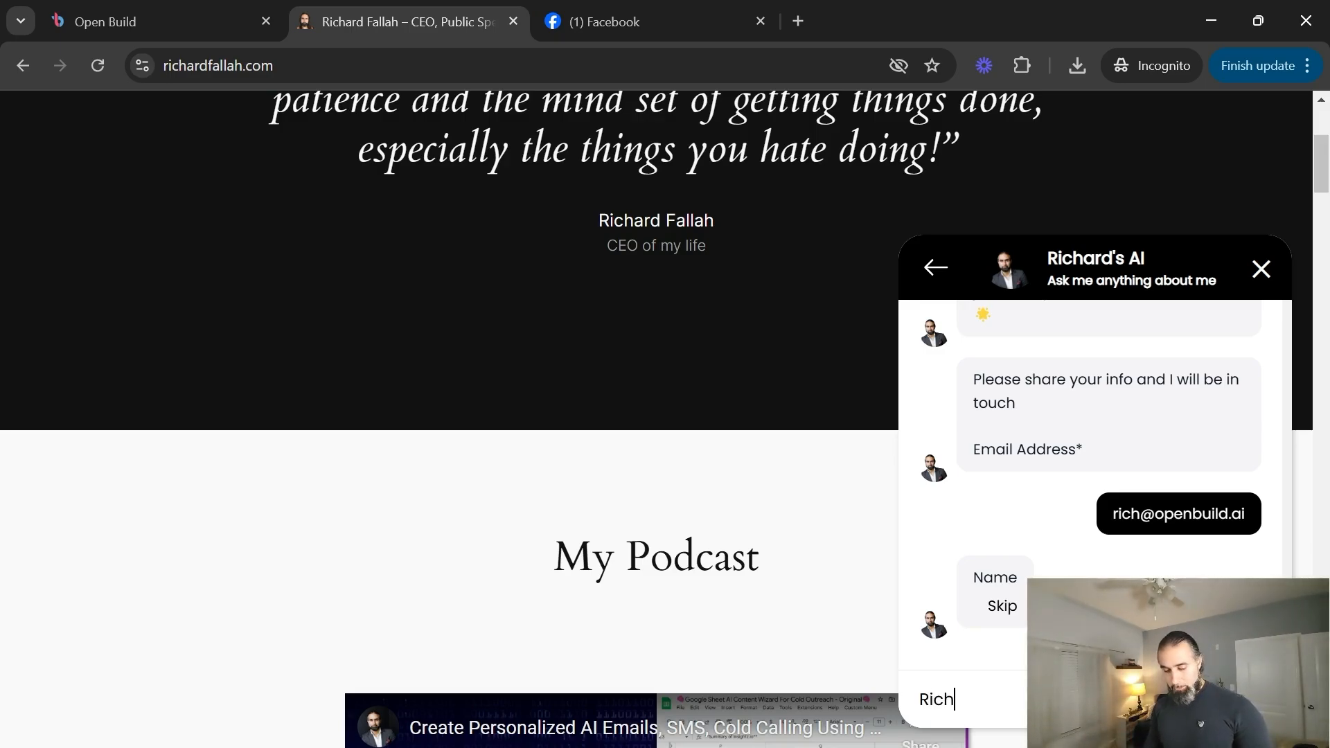
text(ard Fallah)
key(Return)
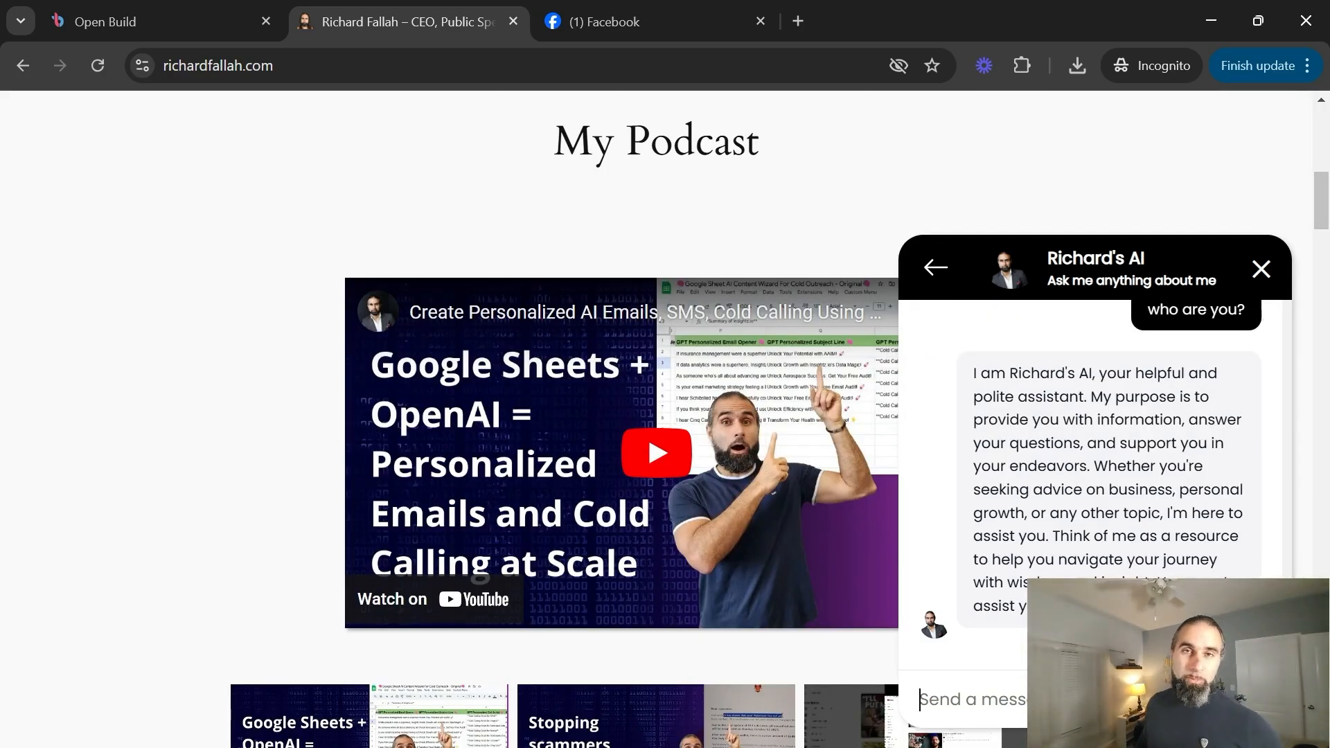
Switch to the owner's Facebook page, message it "Who are you?", and read the bot's reply and contact form prompt
click(627, 25)
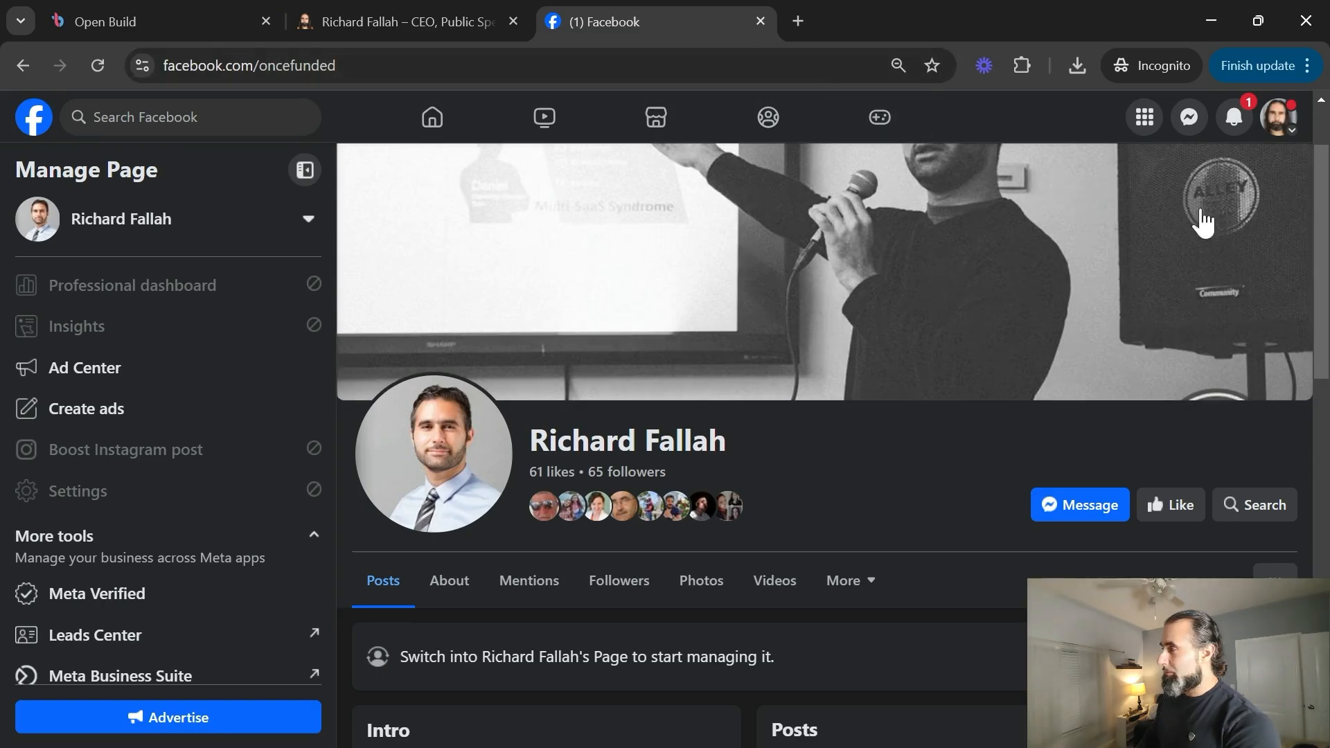
click(1086, 503)
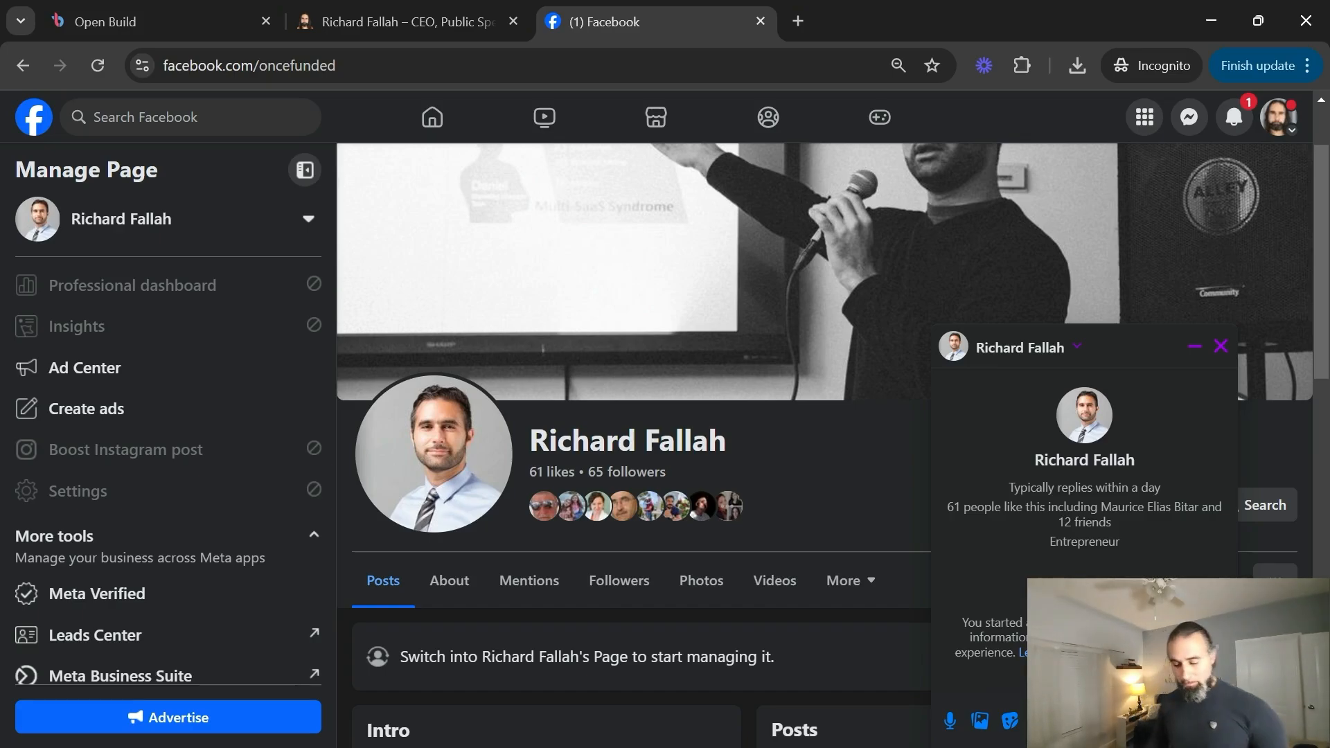
text(Who ar)
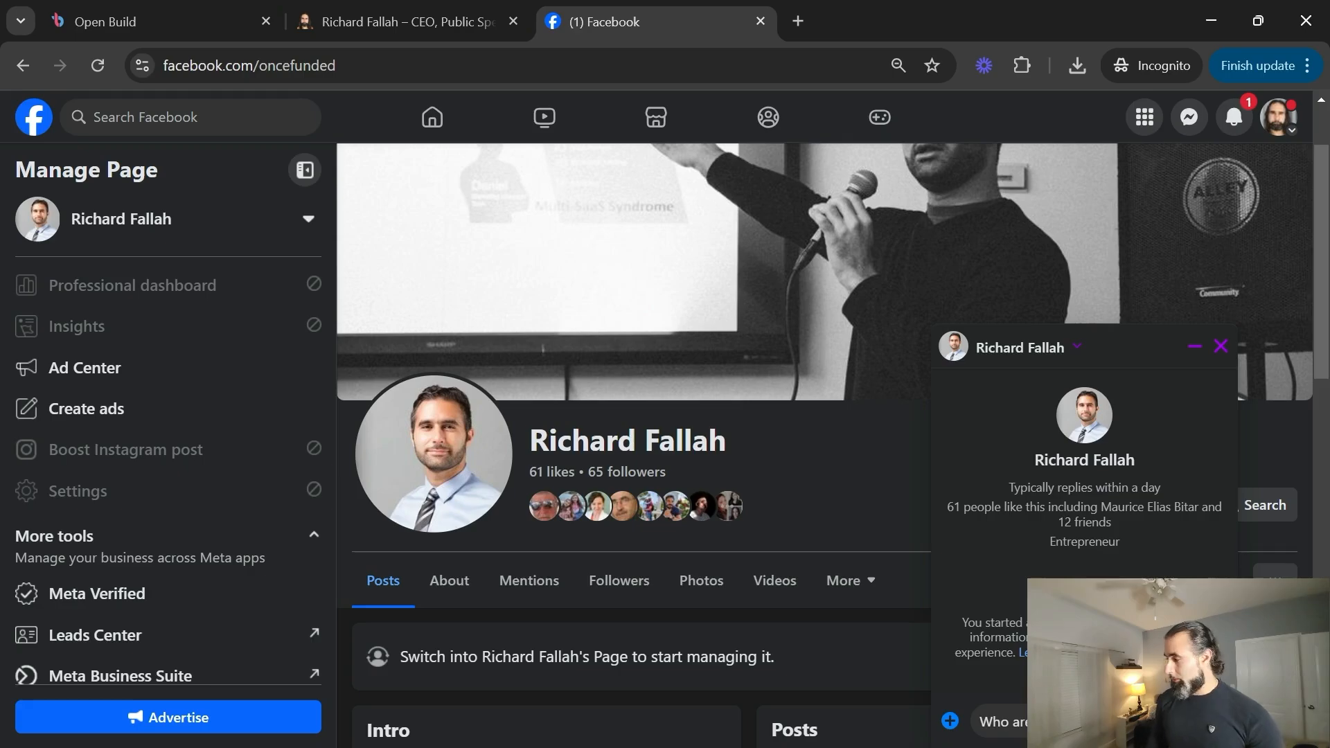
key(Return)
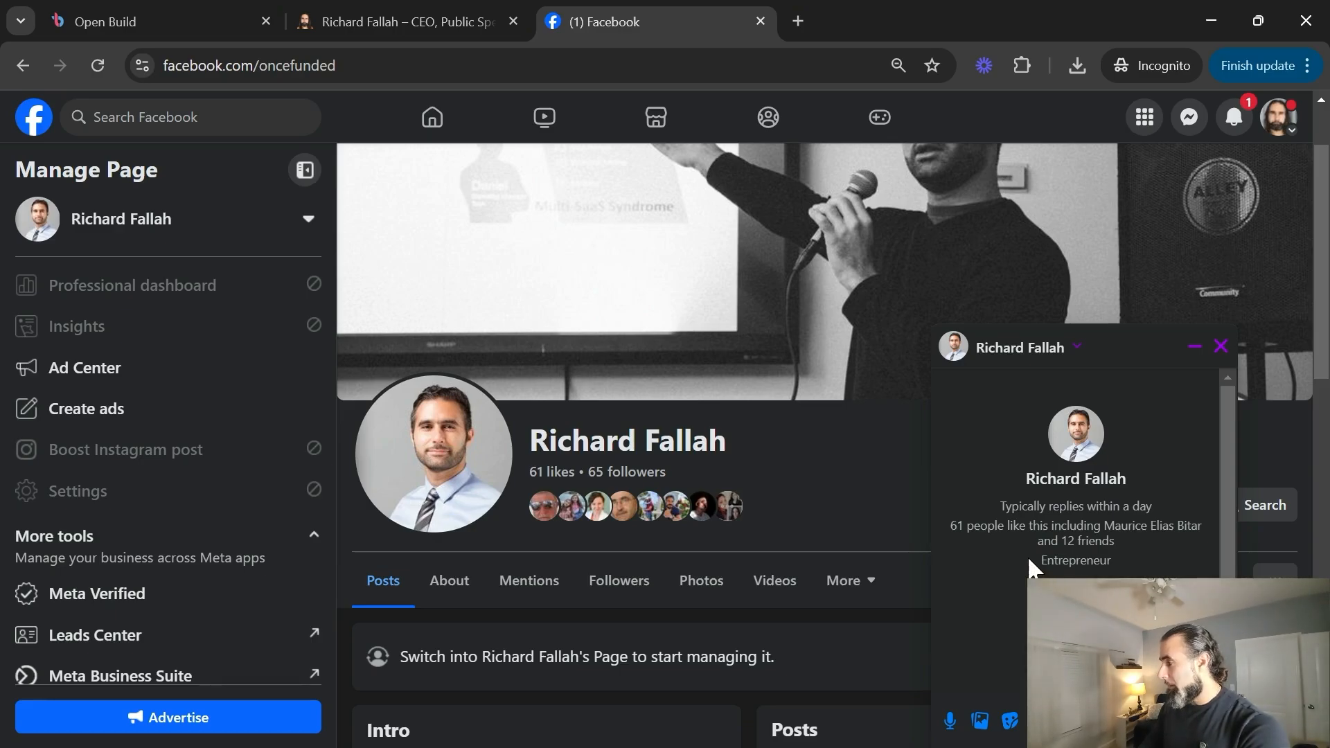
scroll(1039, 444, up, 3)
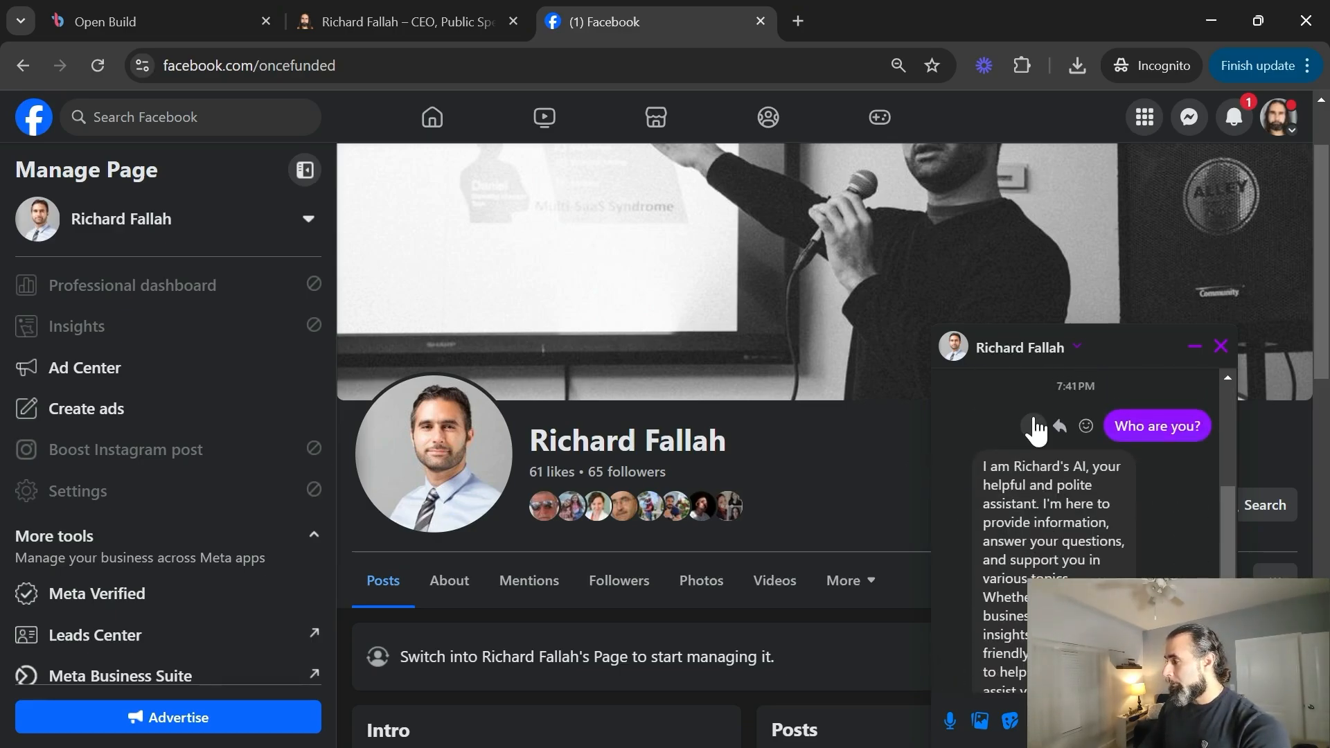
scroll(1042, 423, down, 3)
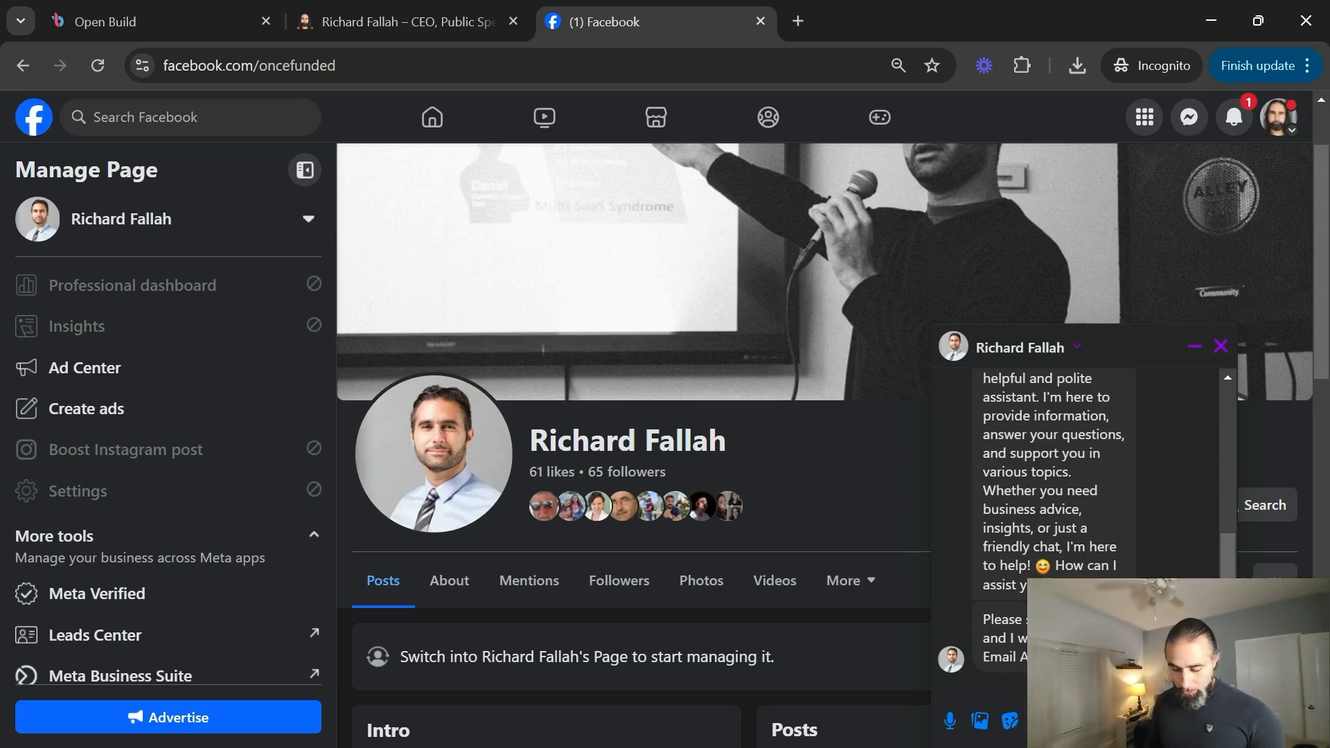
Answer the Messenger lead form with the visitor's e-mail and name, ask about workplace and expertise, and read the replies
text(Rich+10)
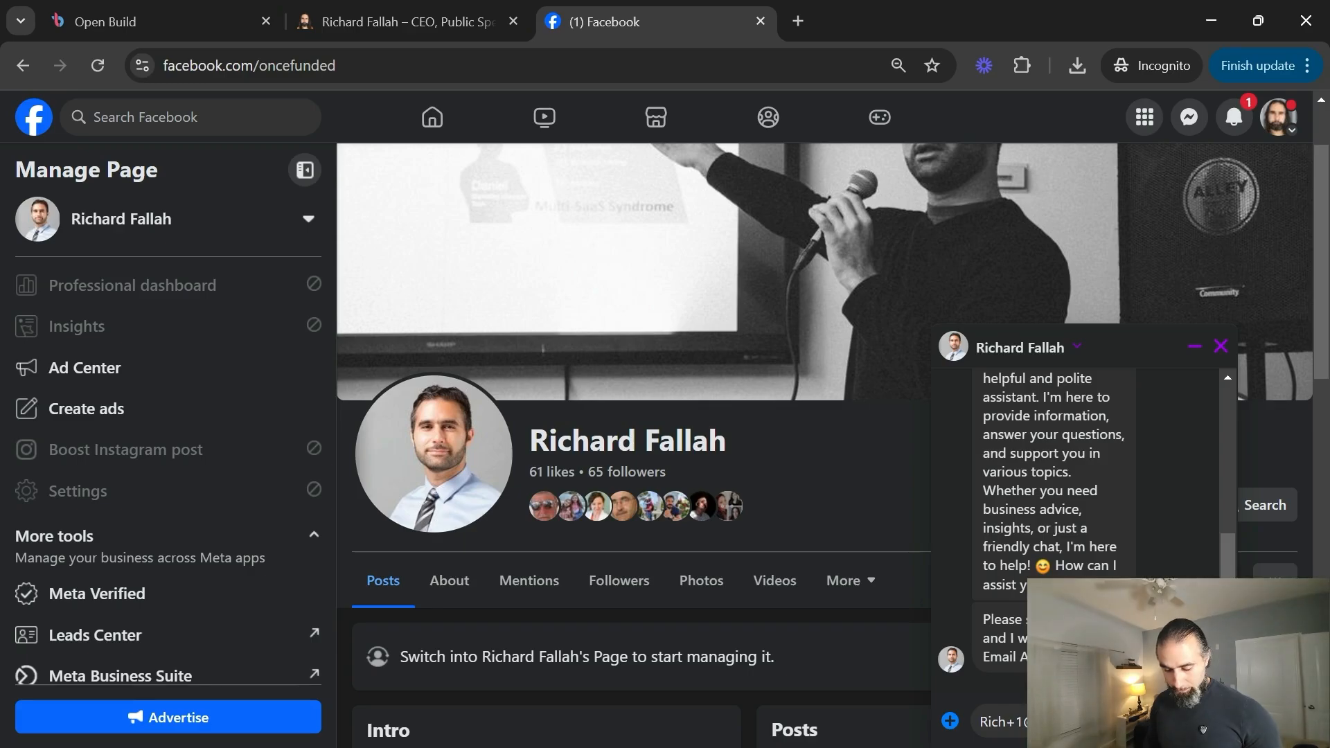
key(Return)
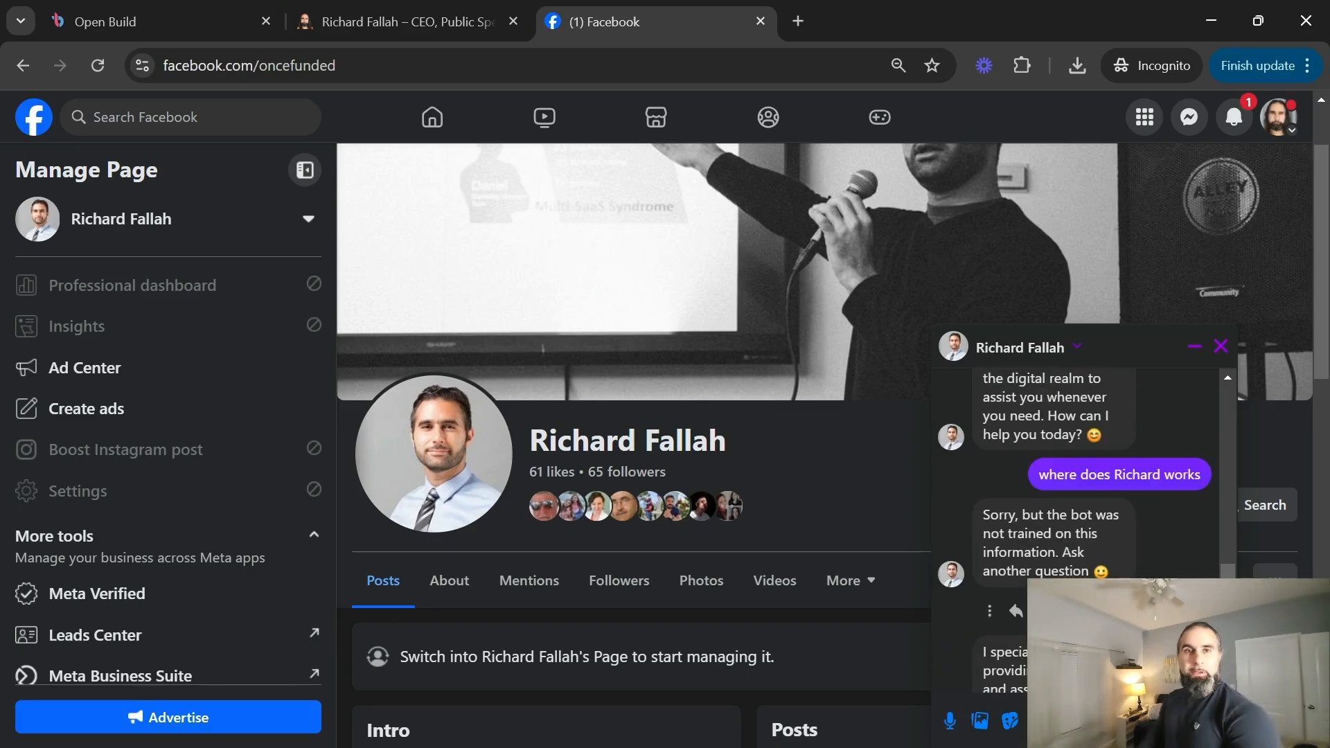
scroll(1127, 509, down, 1)
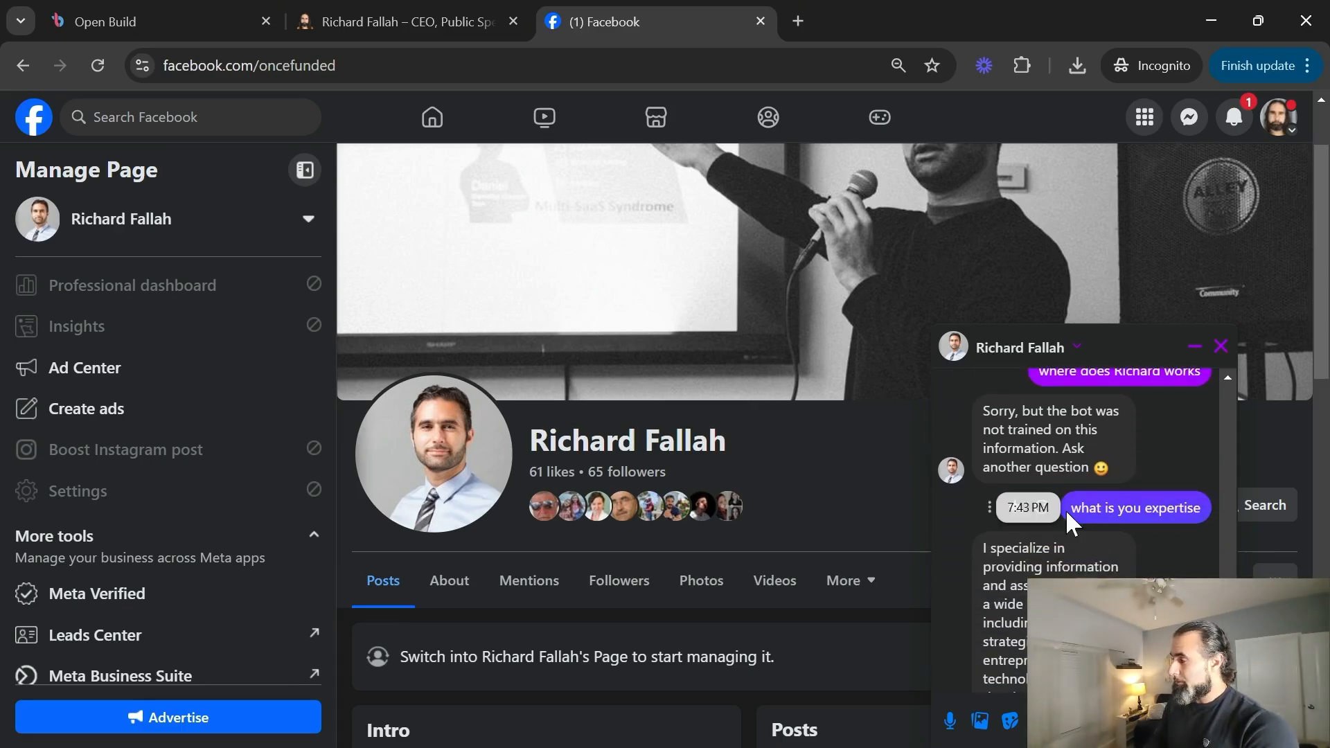
drag(991, 411, 1086, 480)
scroll(1087, 479, down, 2)
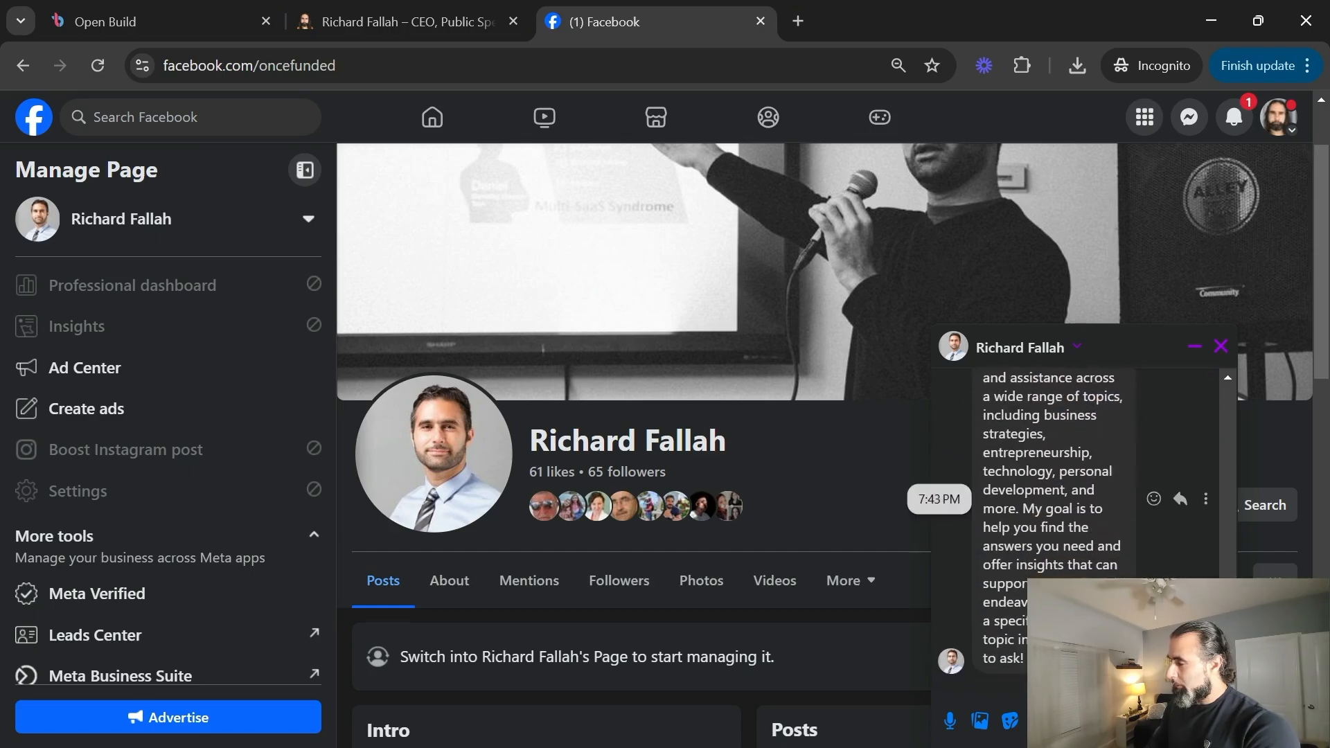
scroll(1057, 552, up, 1)
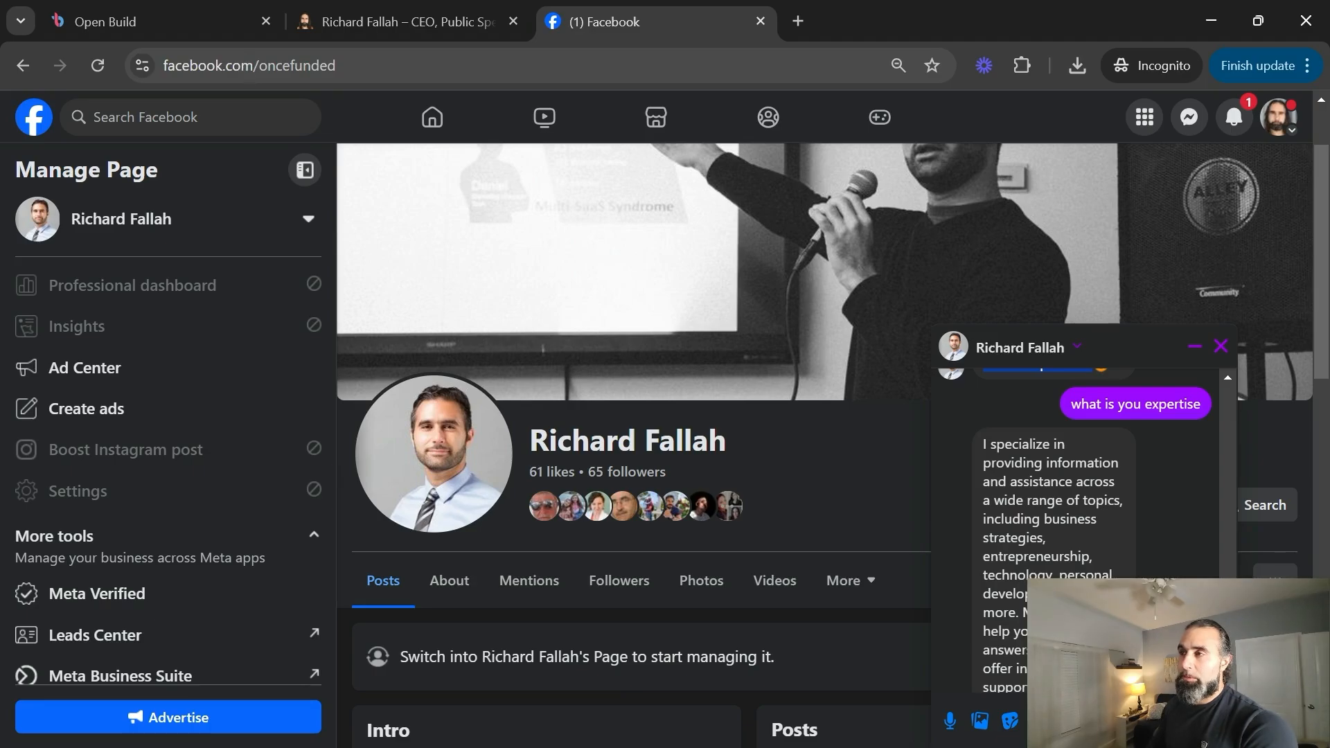
click(186, 20)
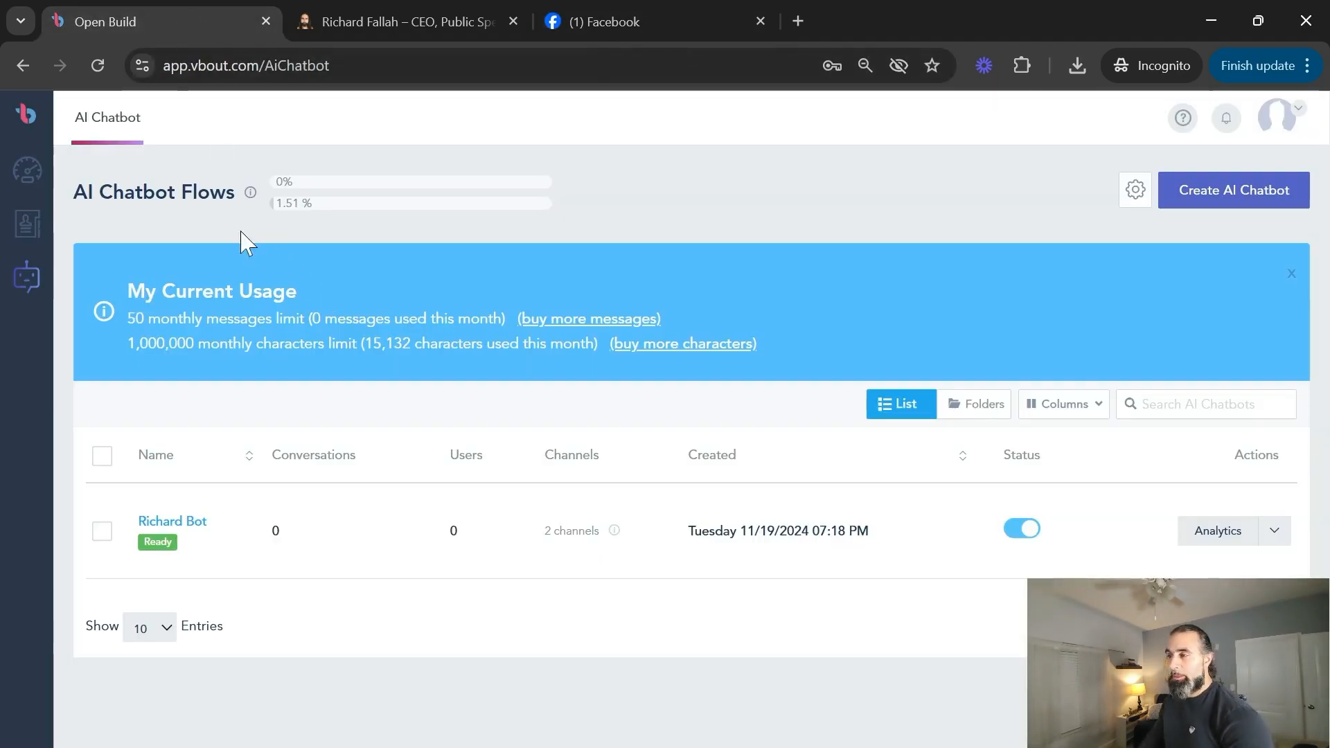
click(111, 145)
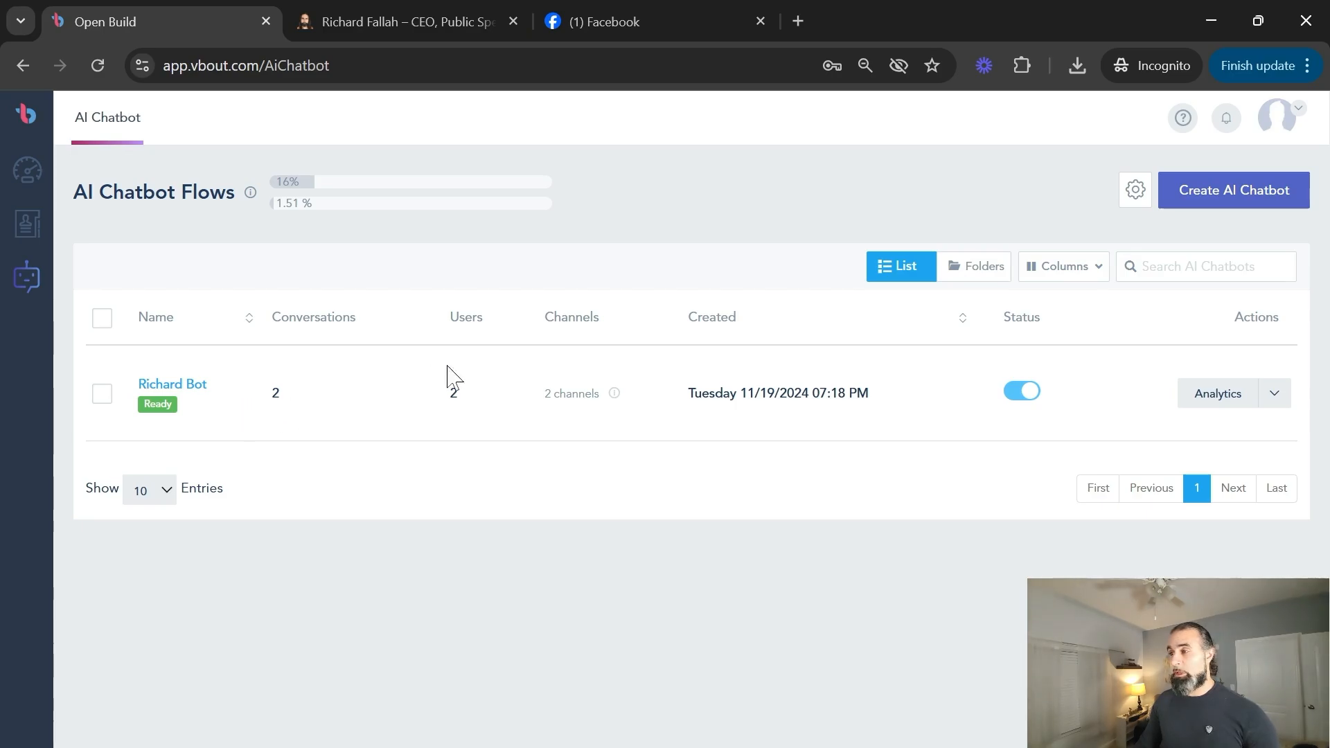
click(1210, 398)
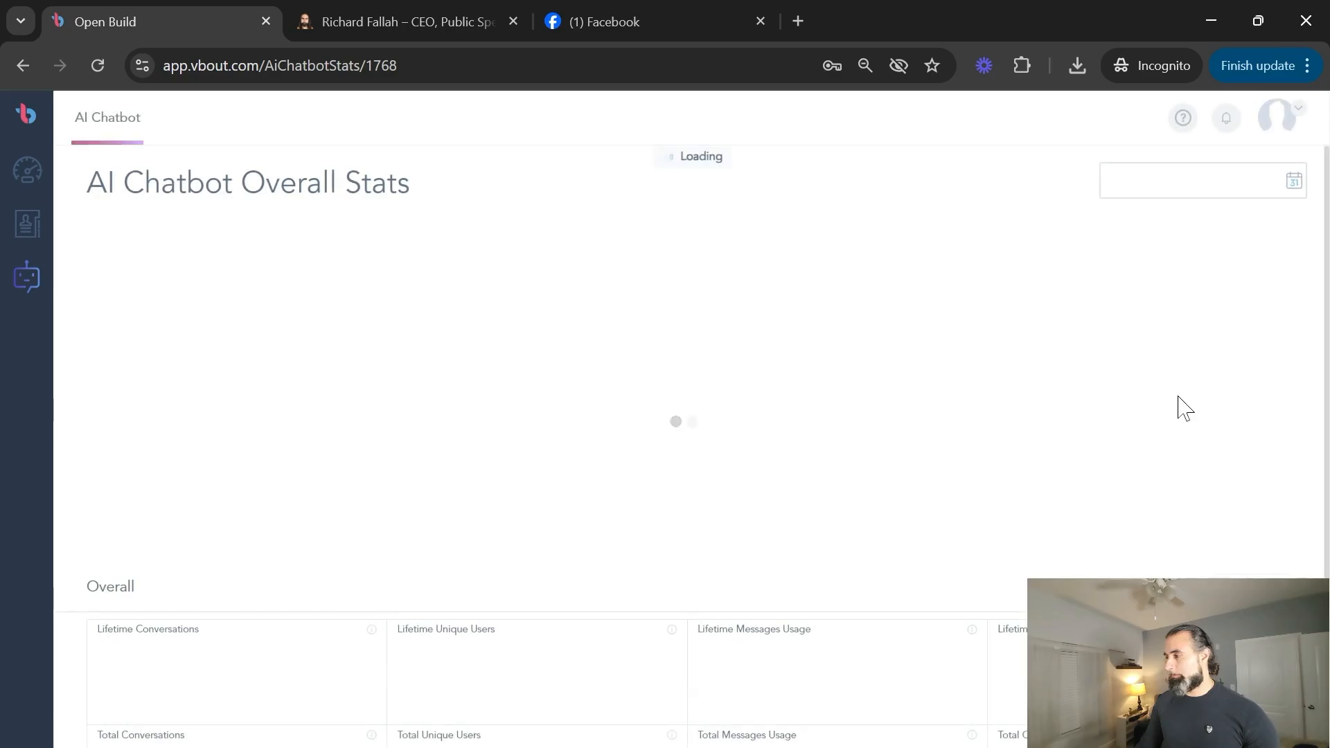
scroll(580, 430, down, 3)
scroll(647, 367, up, 1)
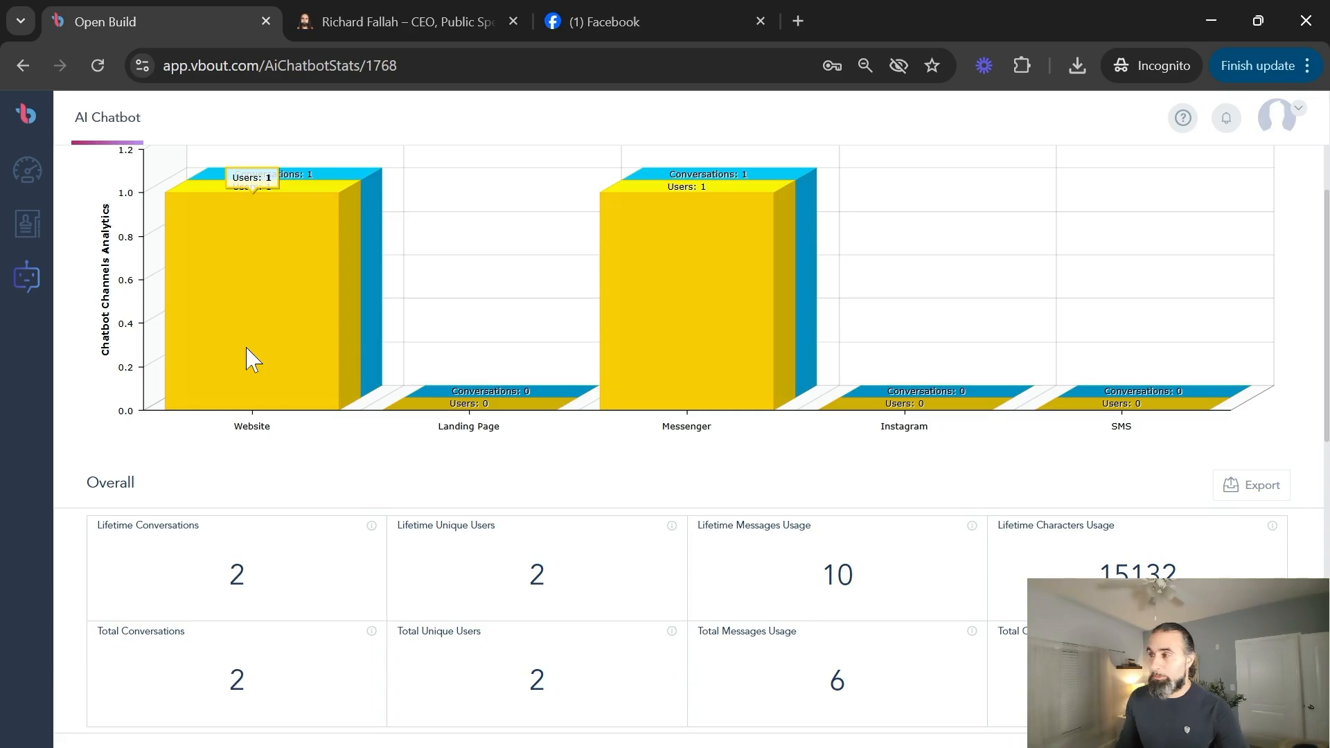
scroll(730, 270, down, 3)
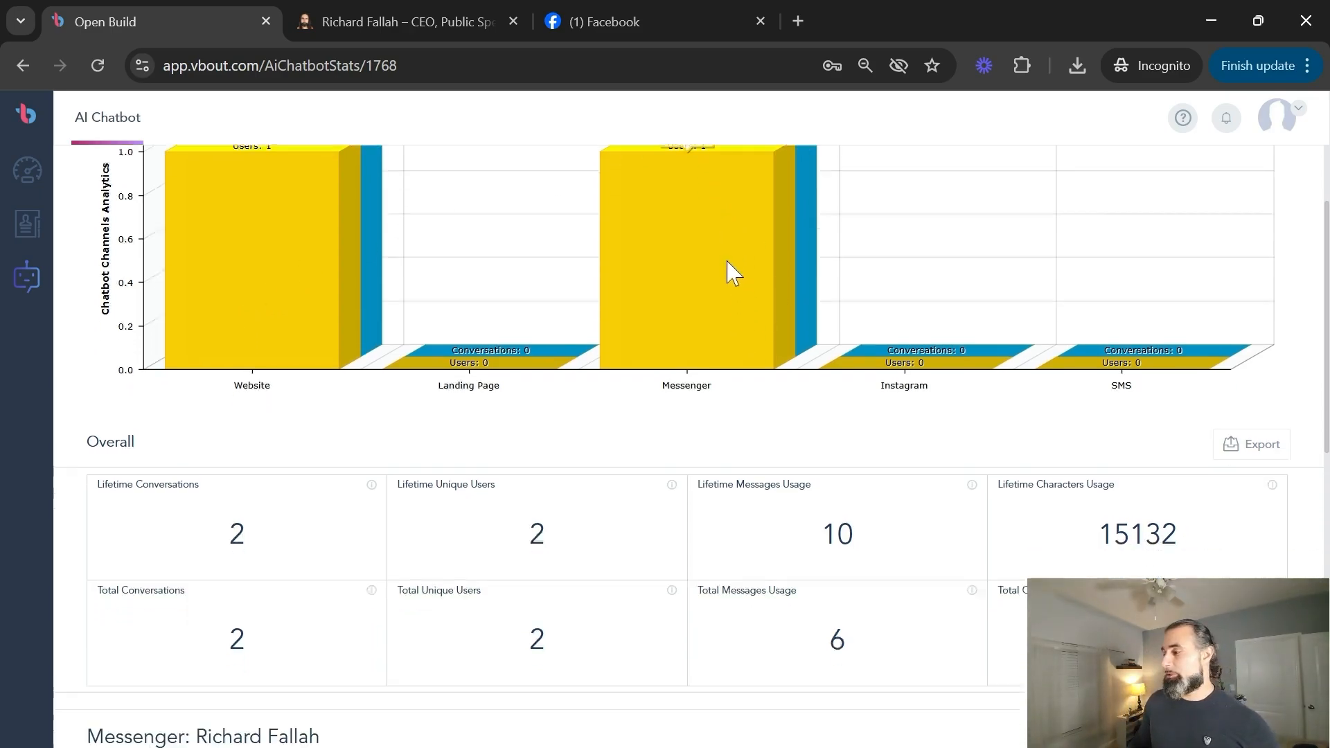
Examine the captured users and conversation counts in the Messenger and Website sections of the bot's analytics
scroll(734, 280, down, 3)
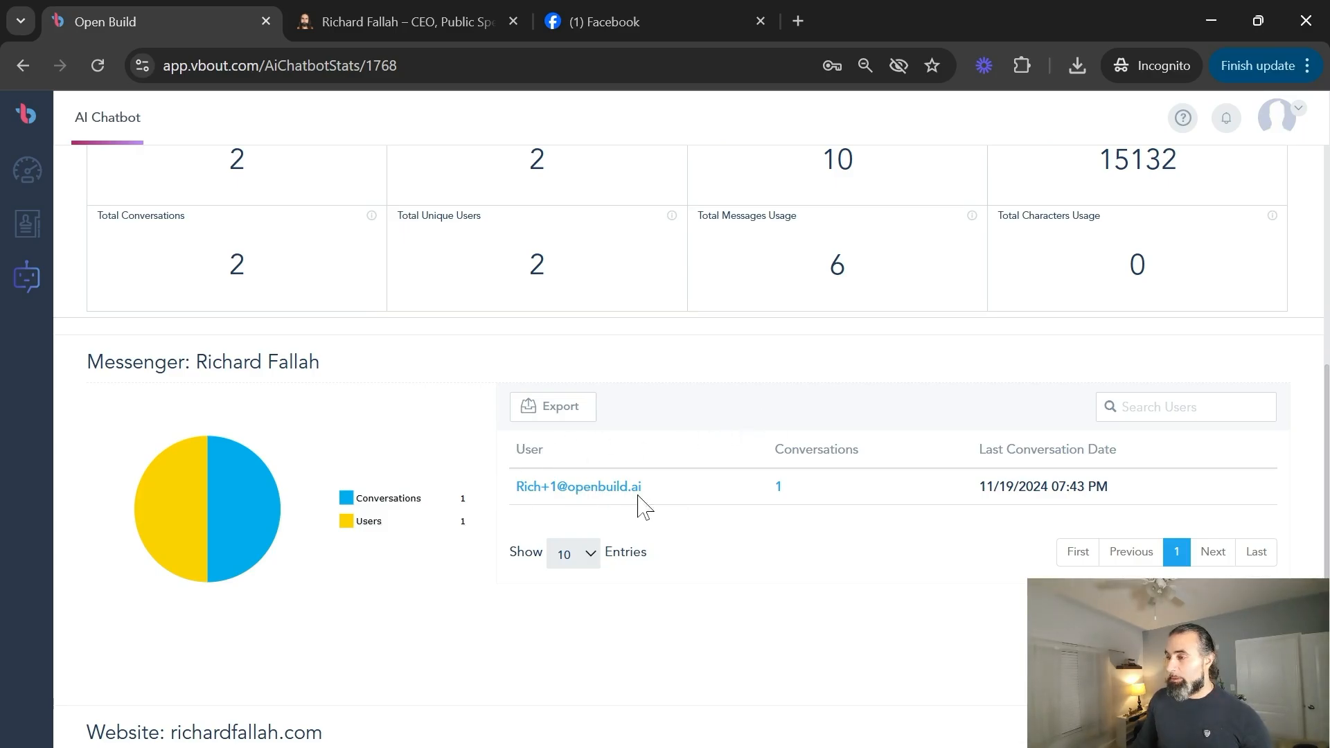
drag(365, 367, 277, 410)
scroll(277, 410, down, 5)
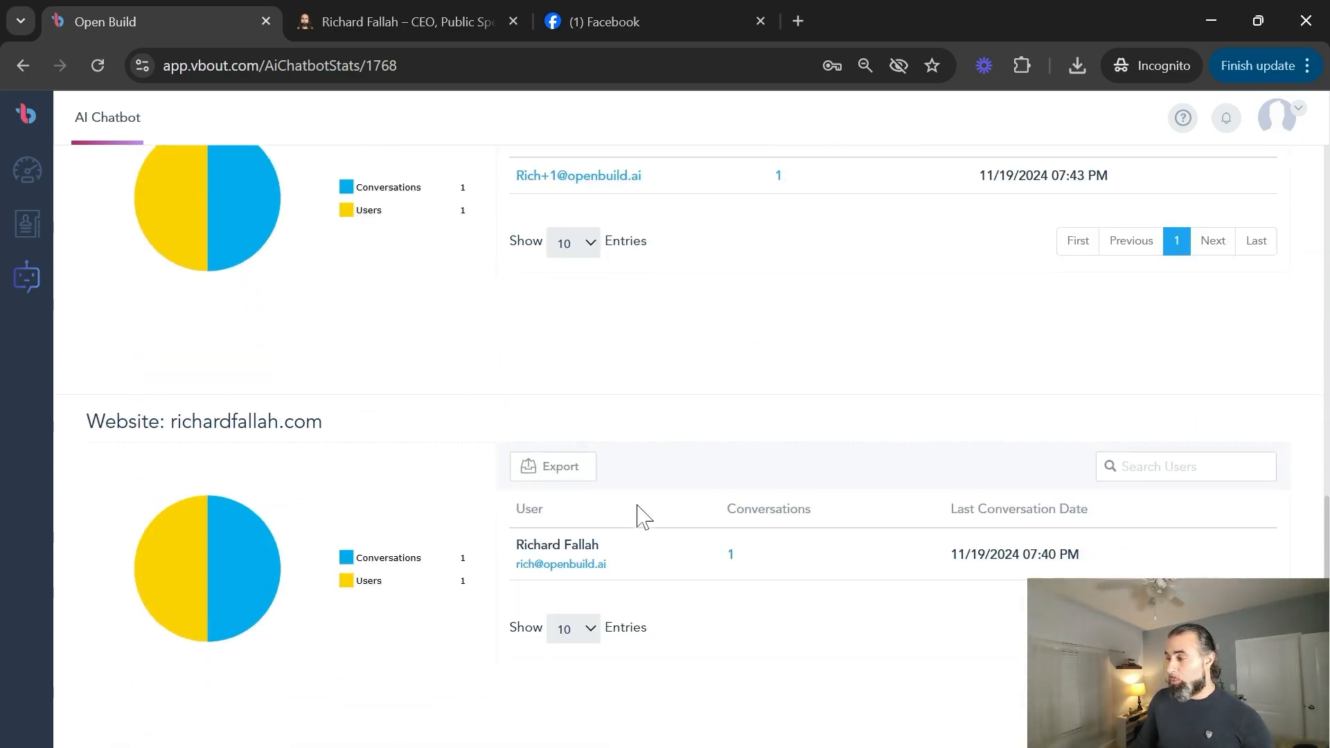
drag(634, 574, 550, 564)
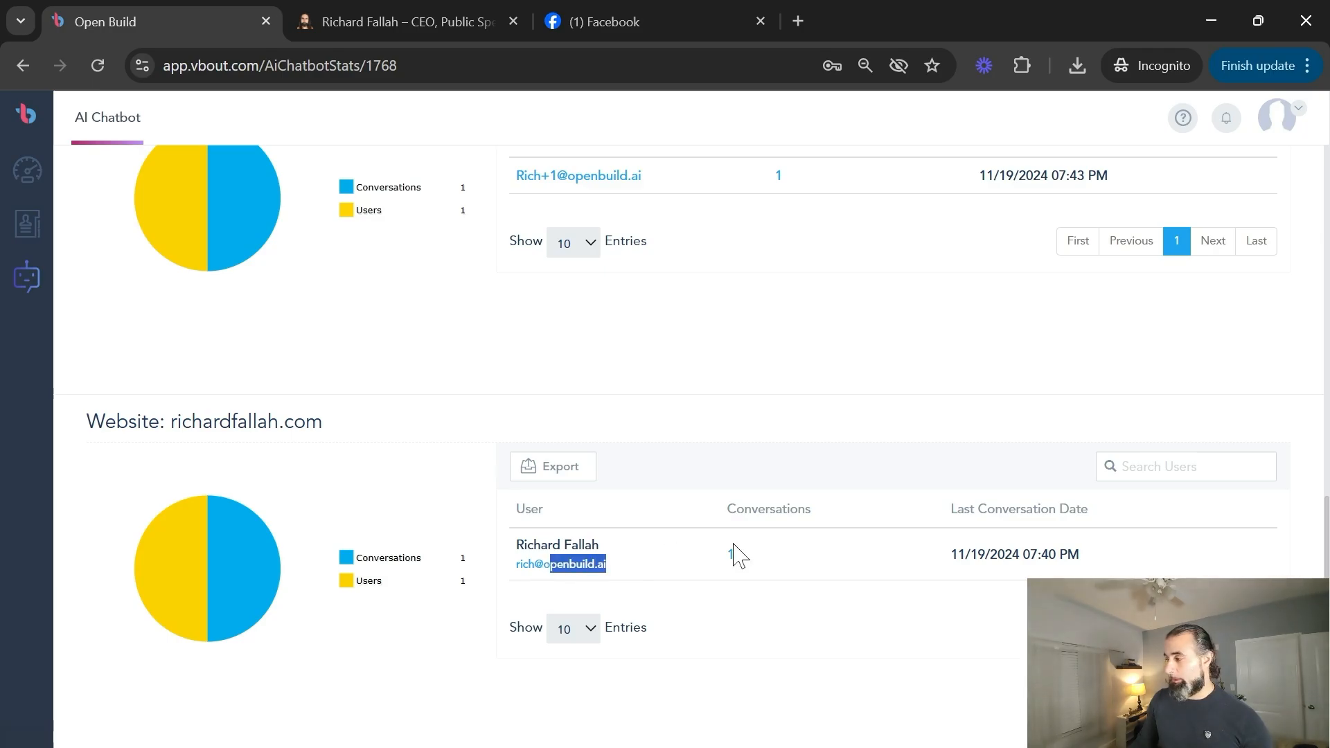
scroll(780, 220, up, 2)
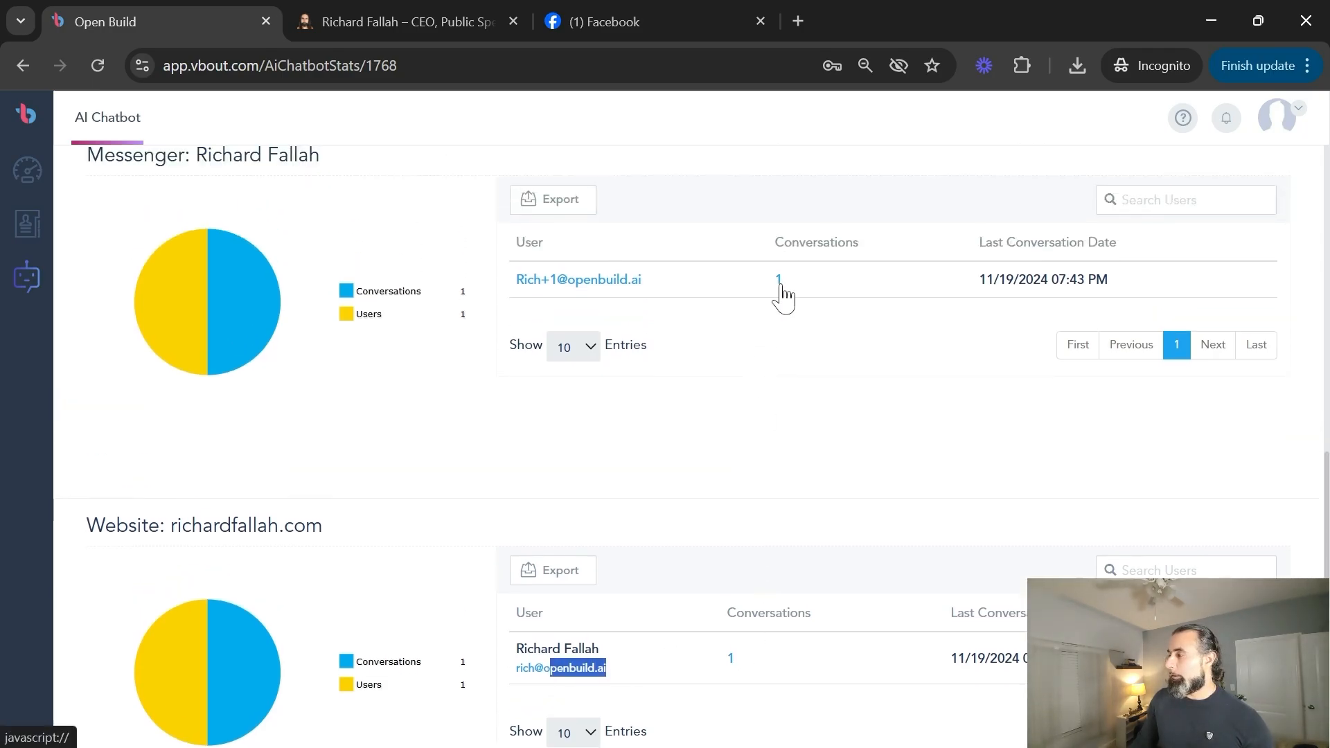
View the Messenger user's "Who are you?" conversation, read through all its messages, and close the conversation dialogs
click(780, 281)
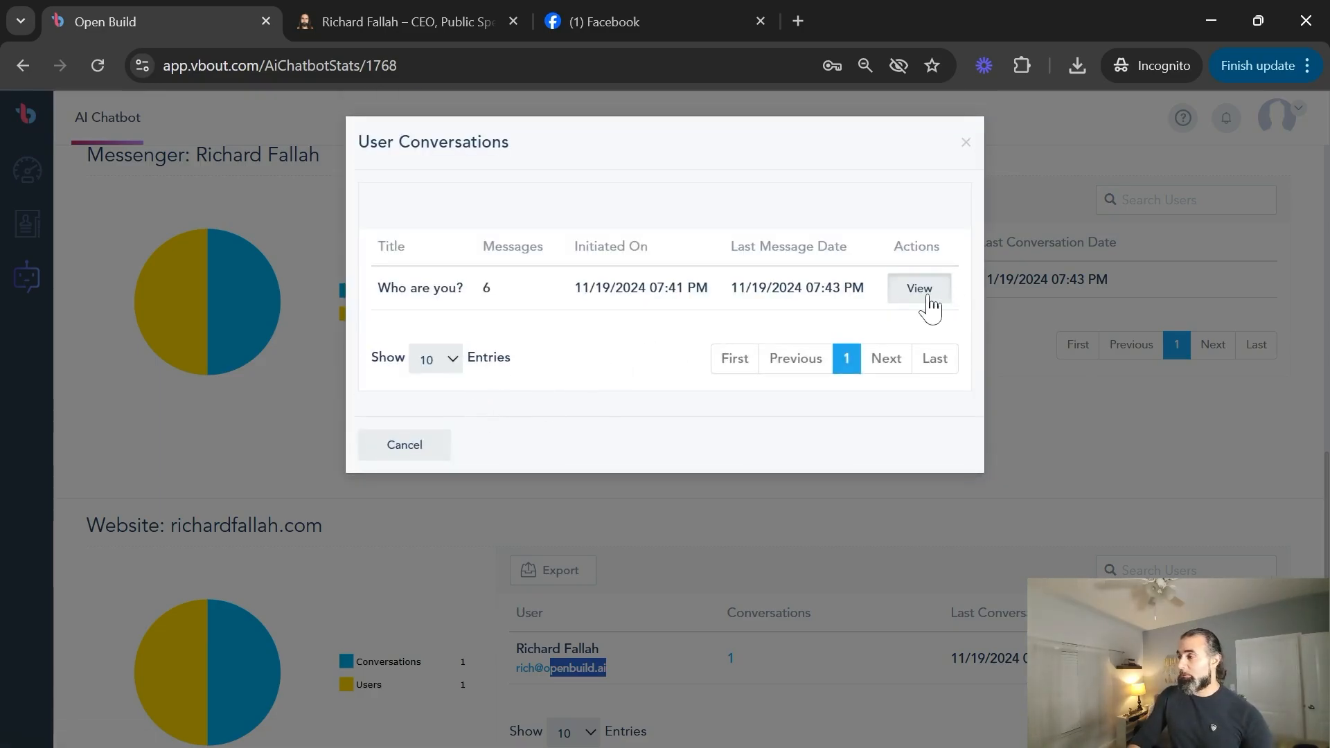
click(921, 289)
scroll(929, 306, down, 8)
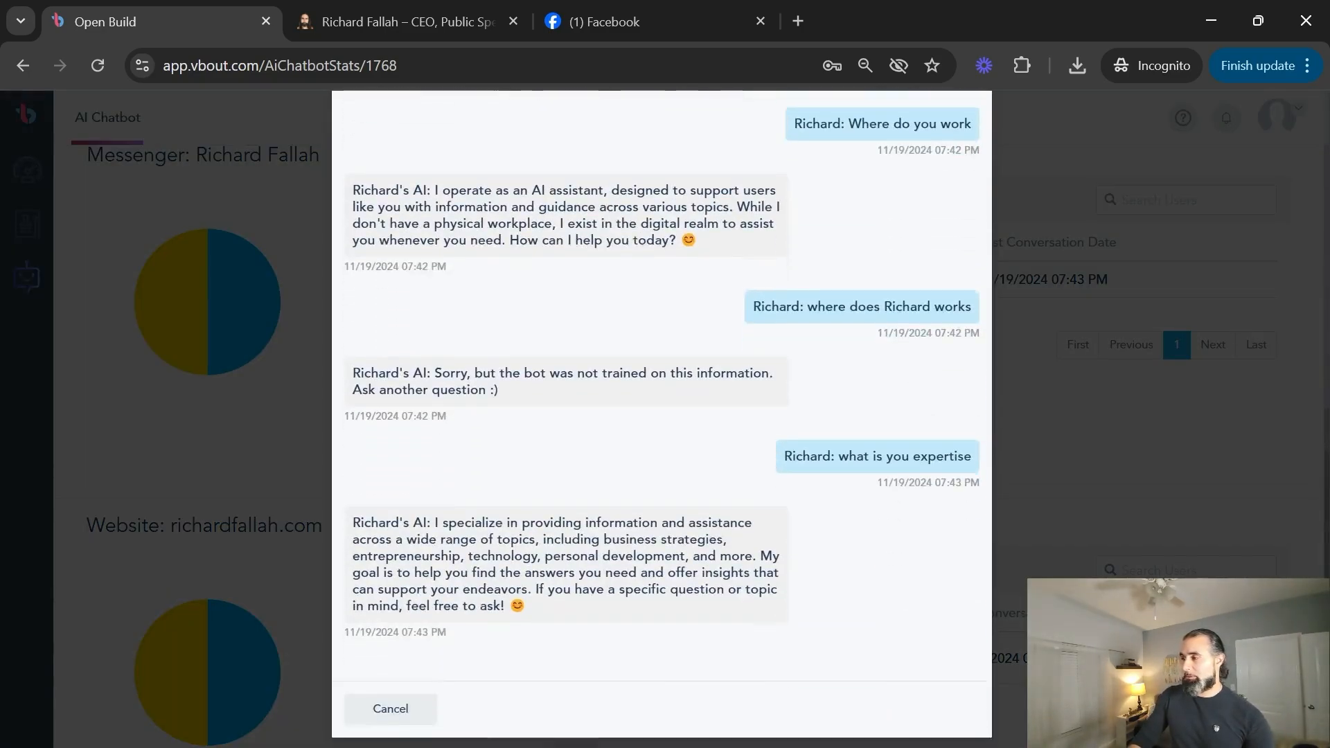
scroll(662, 415, up, 8)
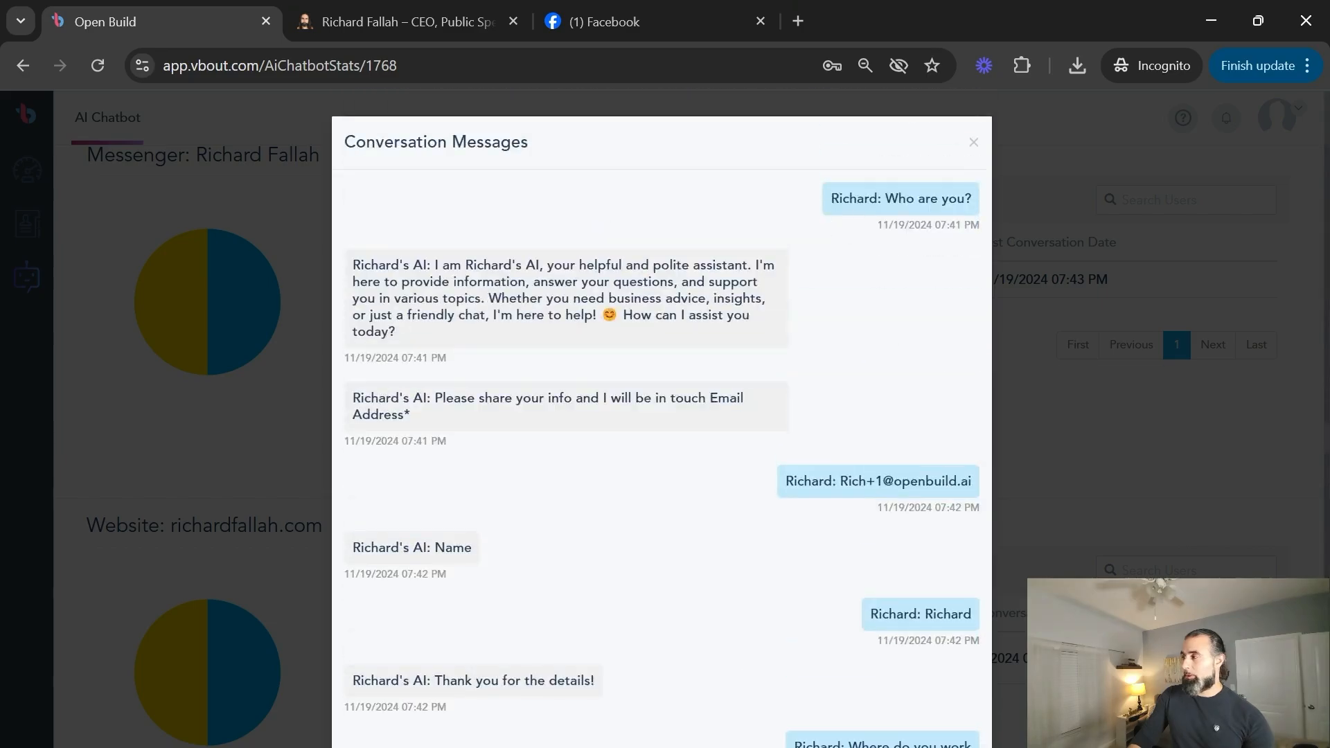
click(973, 142)
click(424, 463)
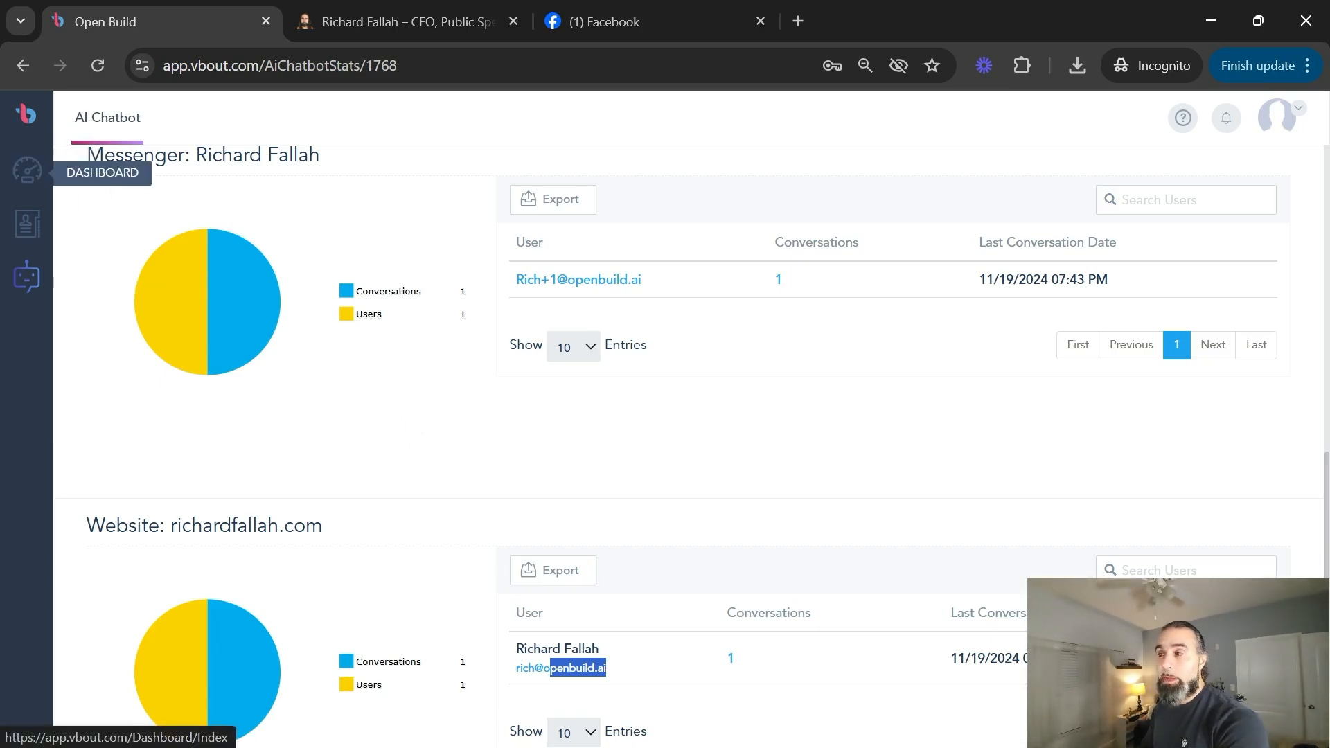
Add the Chatbot Stats and Conversation Starters widgets to the Sample Dashboard, keeping their default titles
click(29, 182)
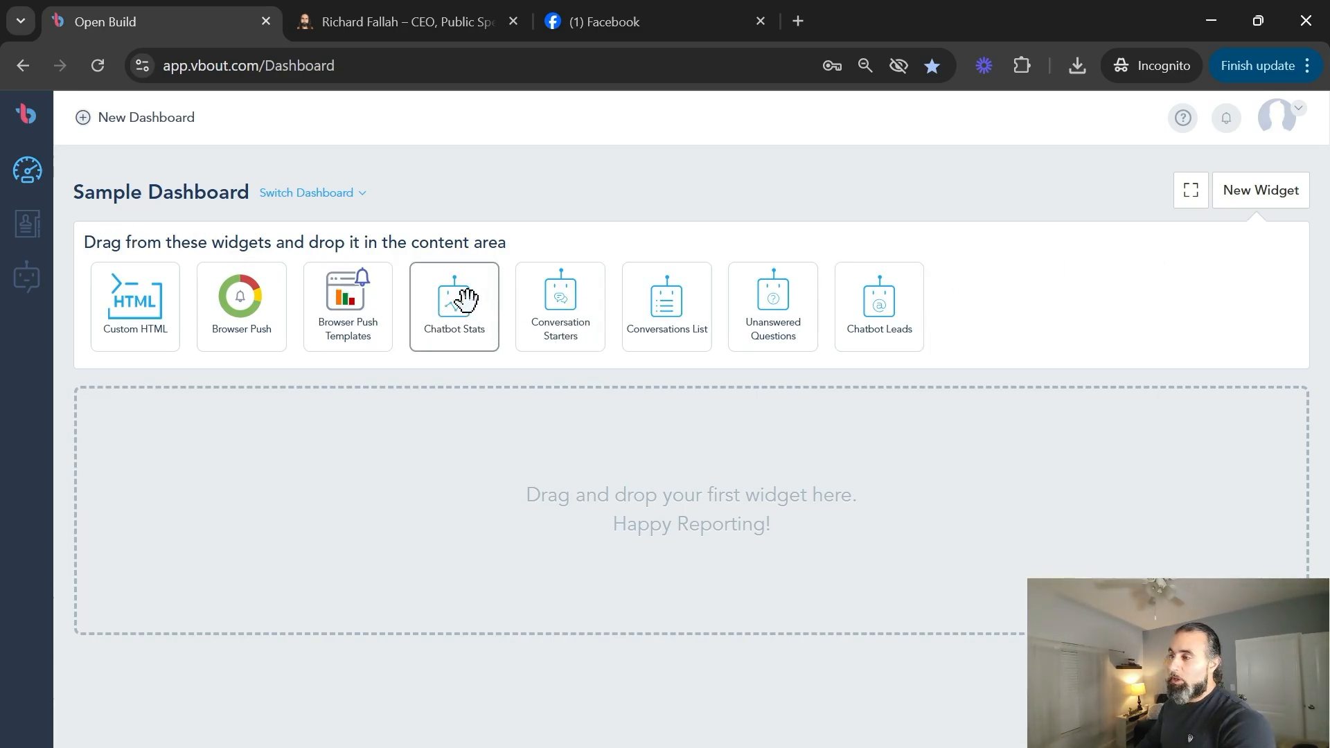
drag(464, 299, 458, 459)
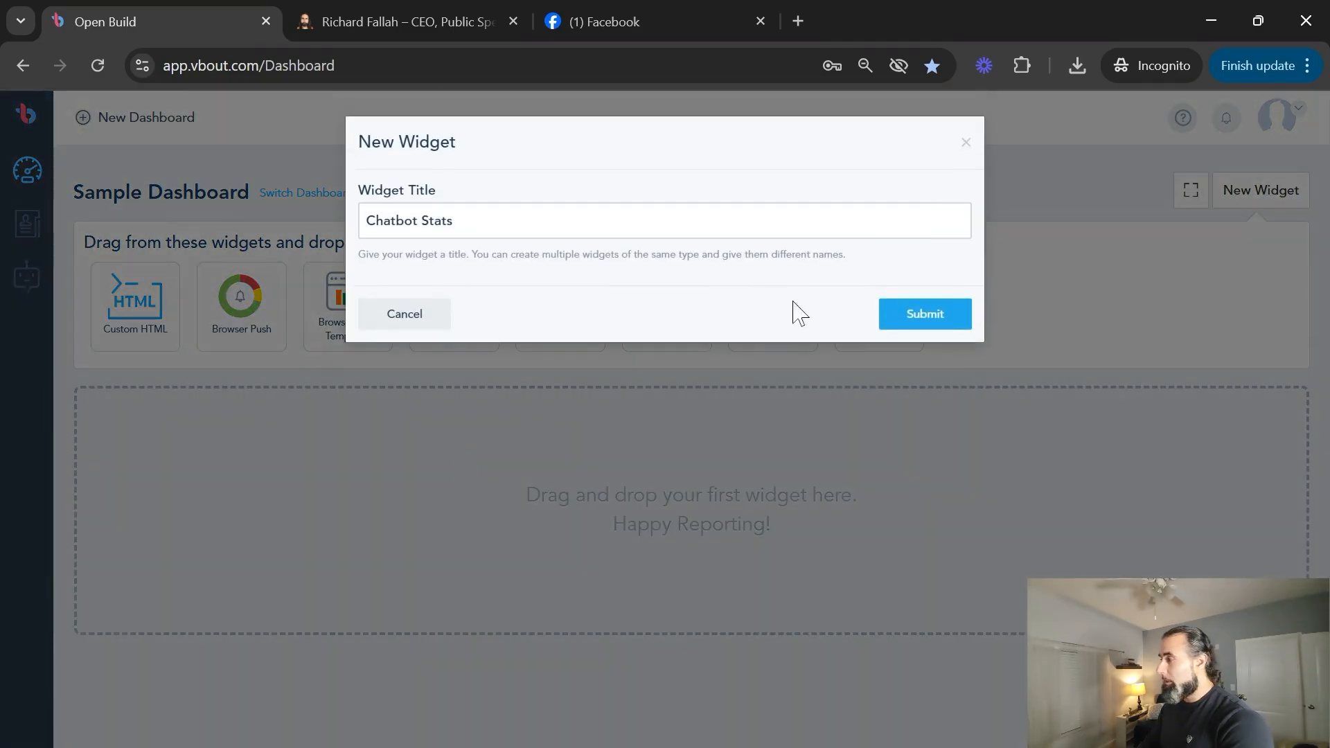
click(899, 314)
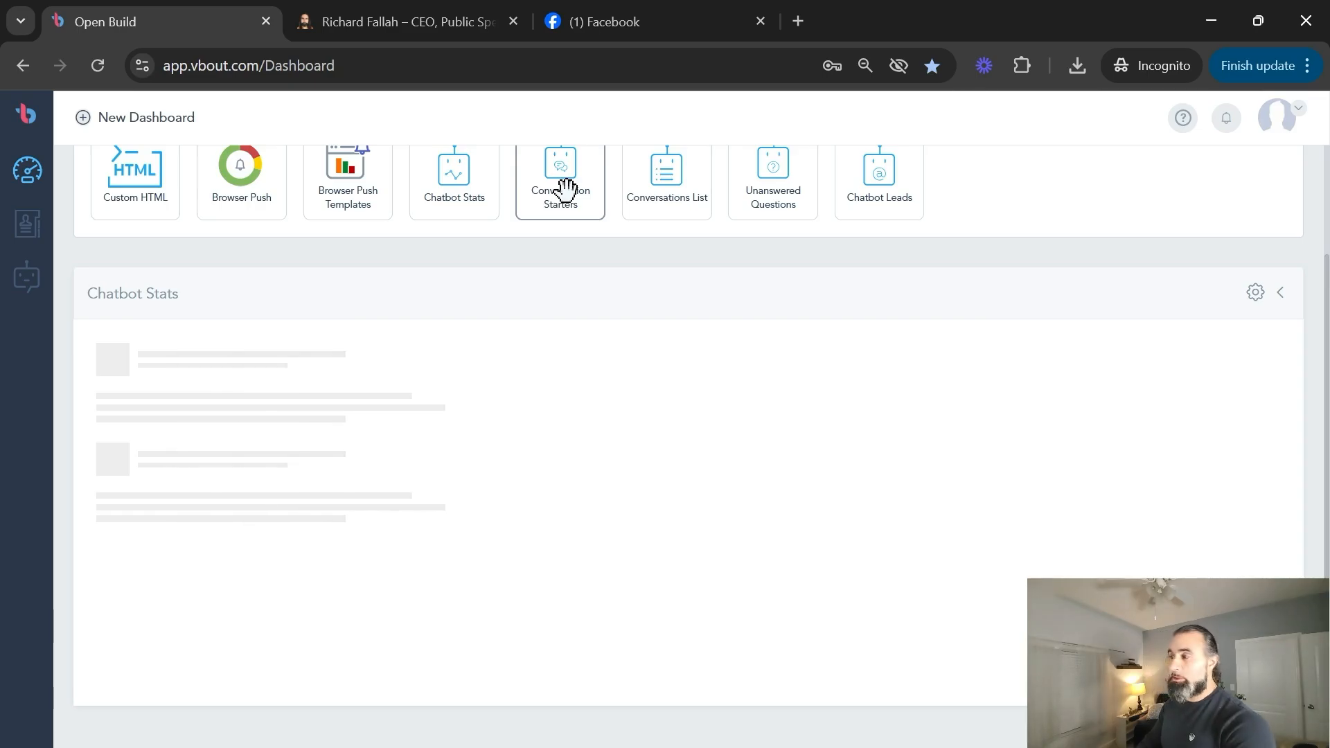
drag(566, 189, 660, 381)
click(923, 316)
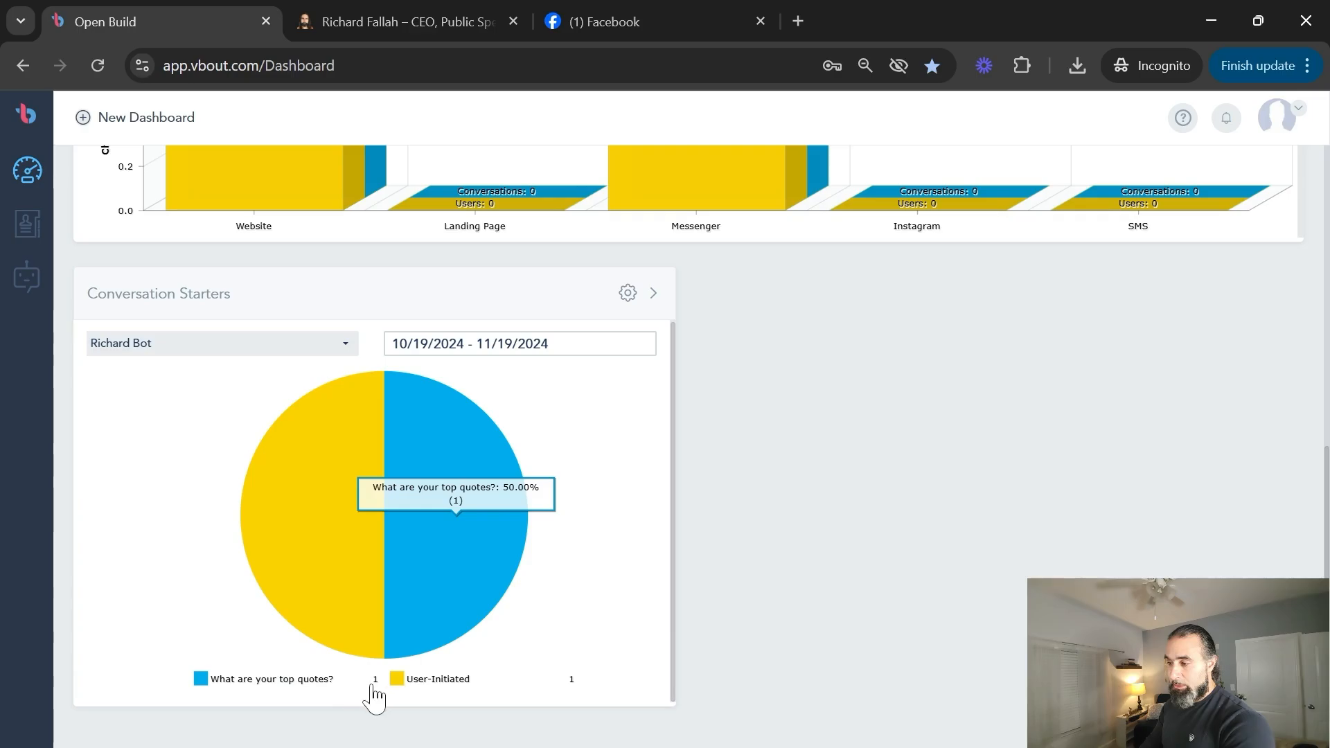
Add the Unanswered Questions and Chatbot Leads widgets to the Sample Dashboard with default titles, and view the captured leads
scroll(374, 699, up, 10)
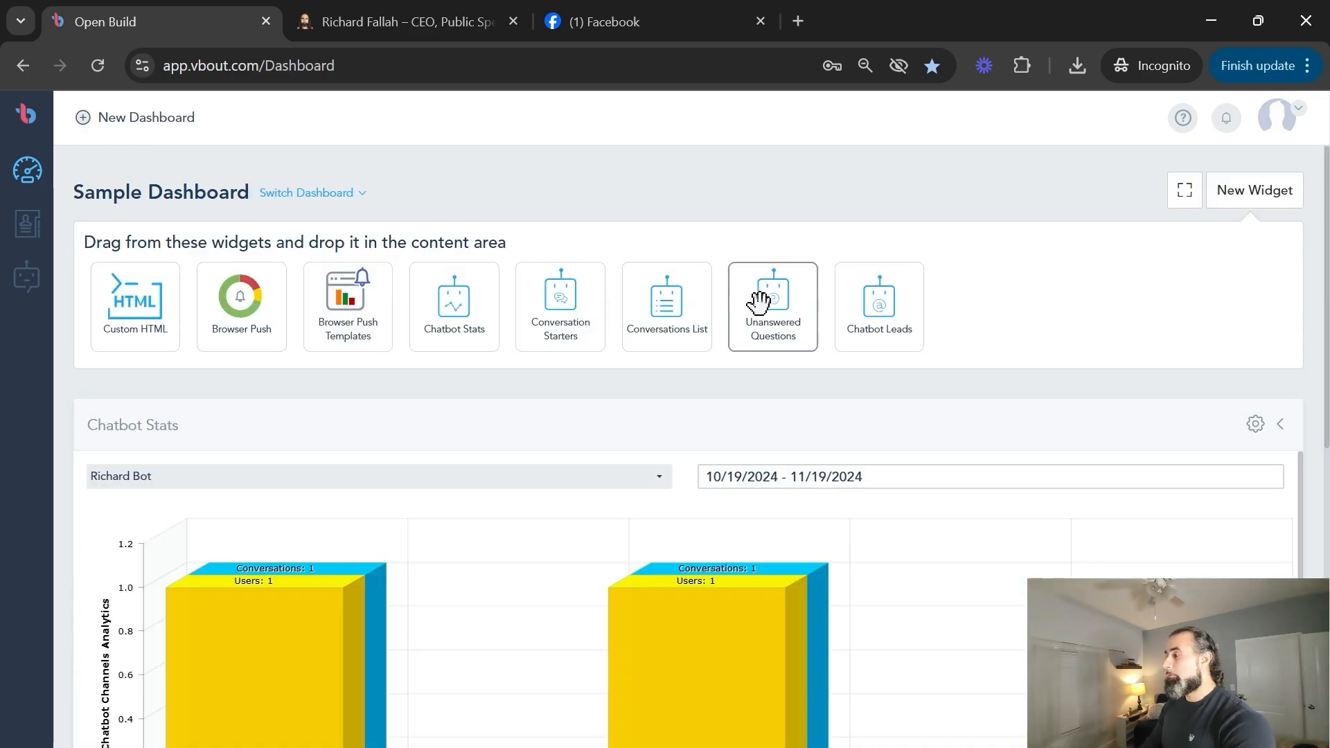
drag(762, 298, 831, 430)
click(914, 318)
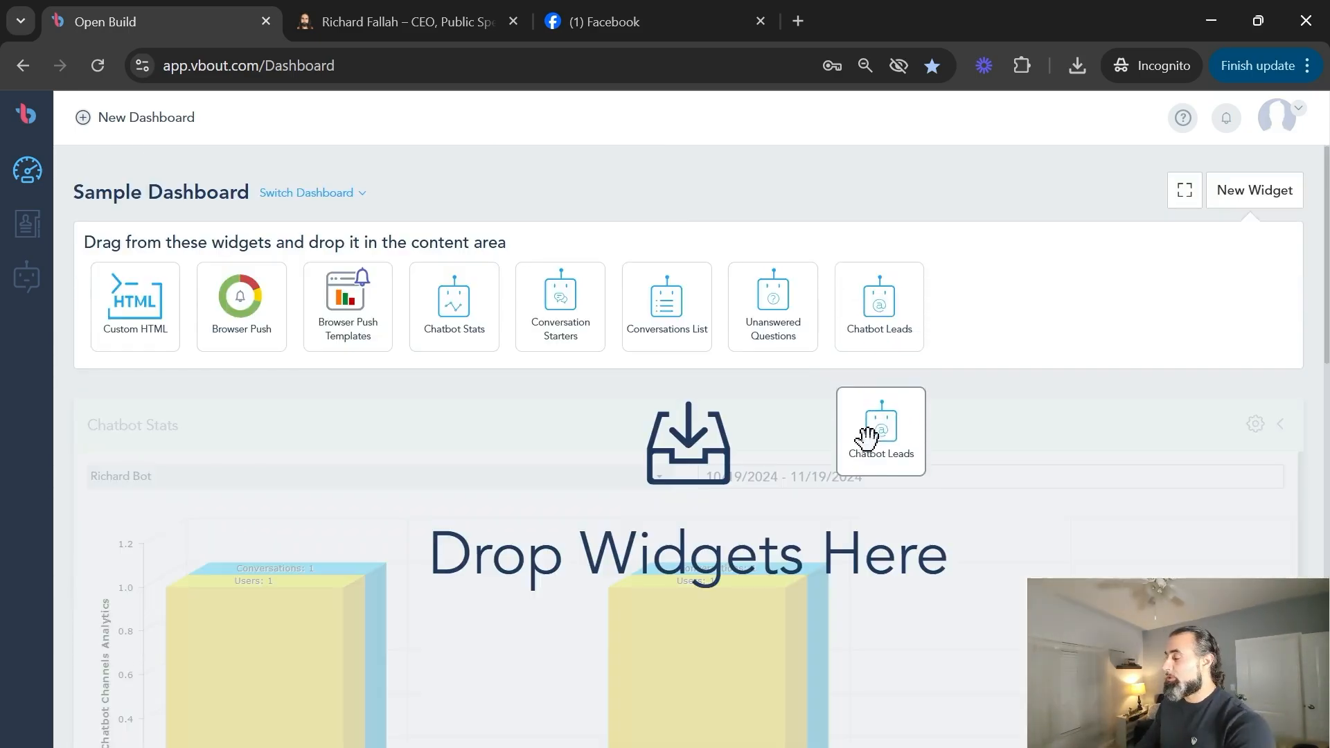
drag(866, 431, 861, 439)
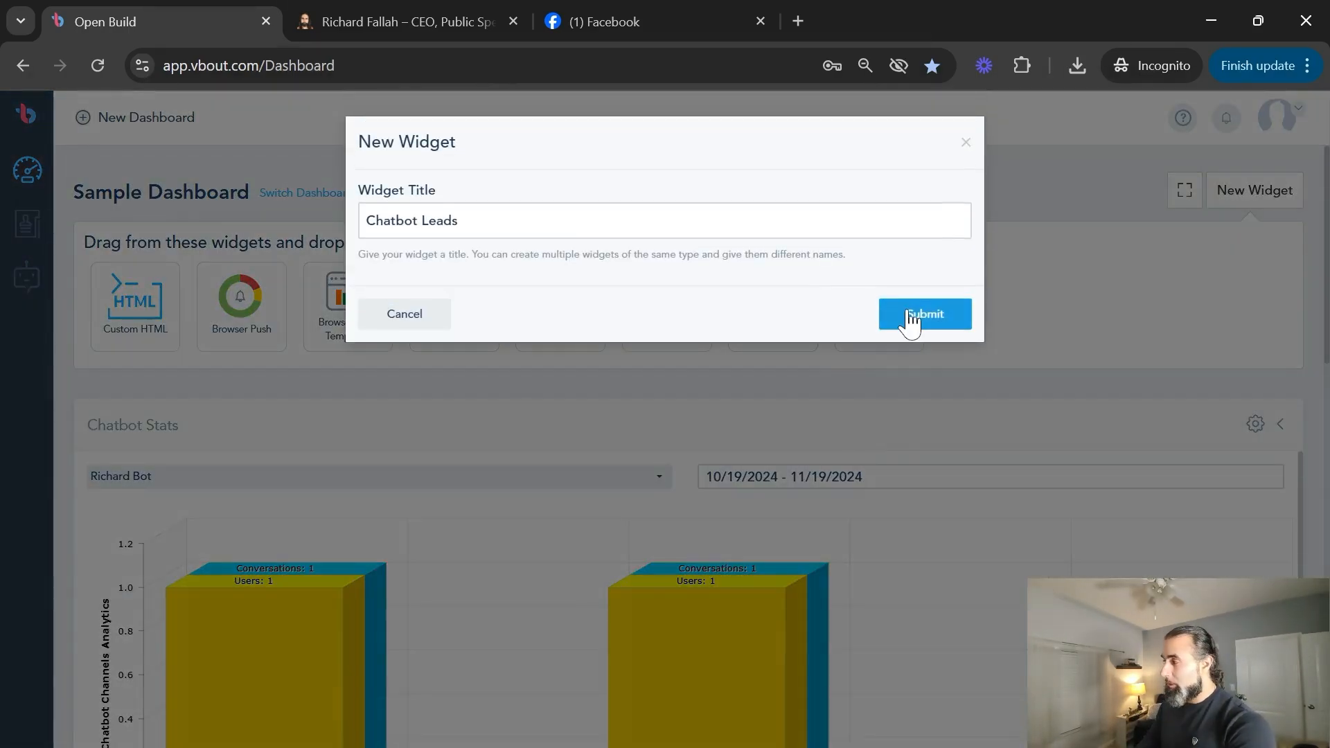
click(893, 308)
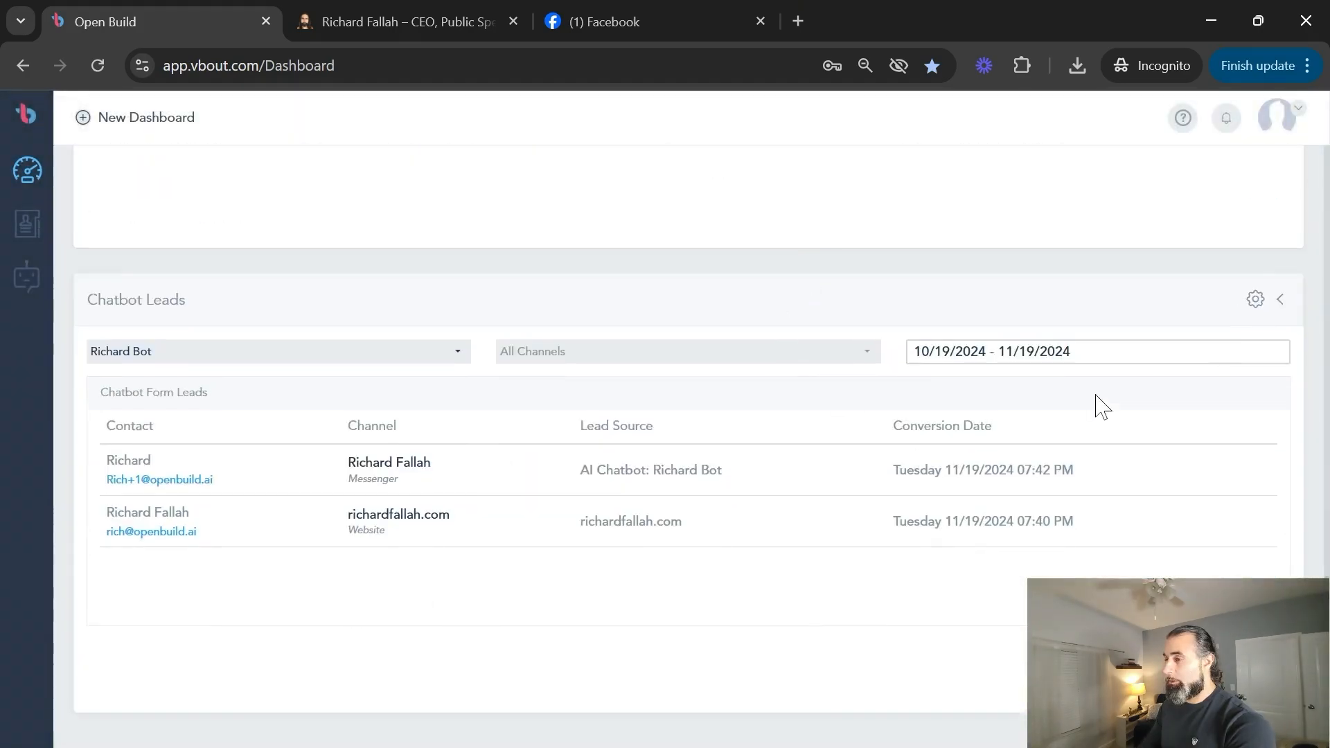
scroll(1098, 403, up, 15)
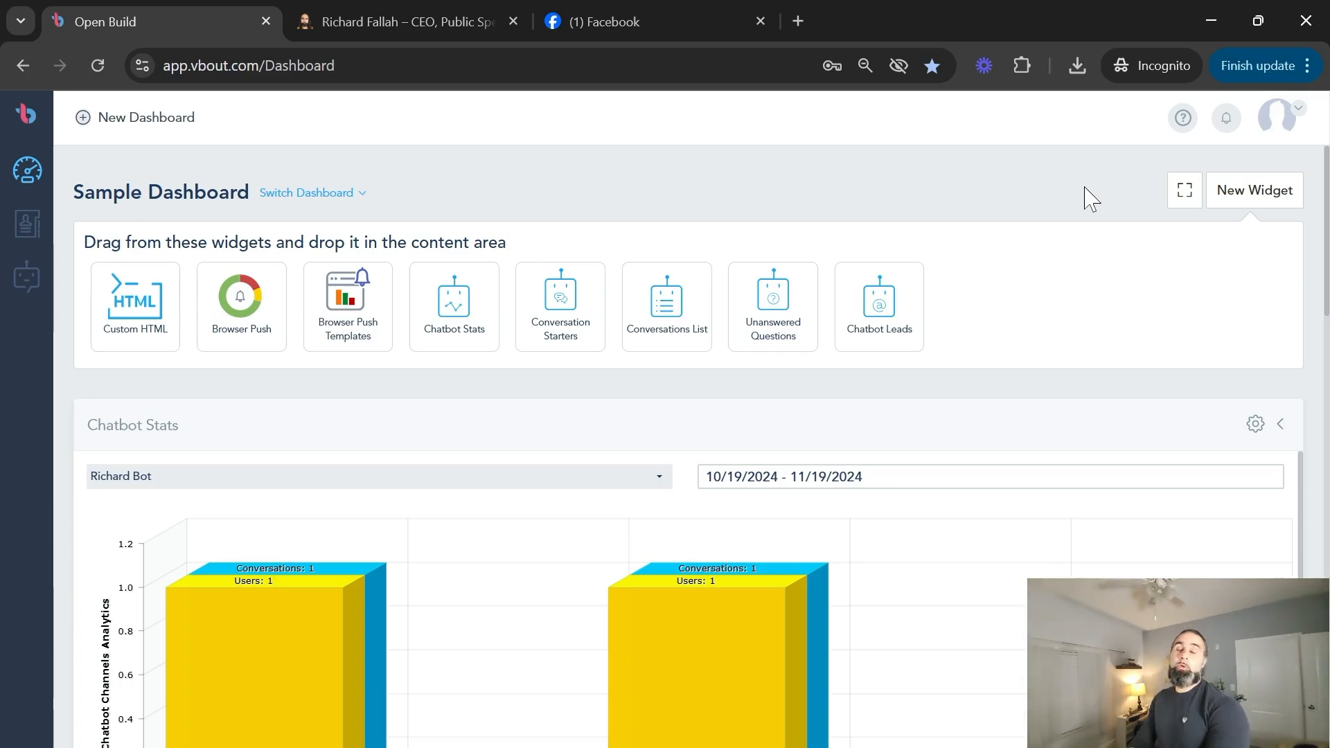
click(337, 194)
click(437, 201)
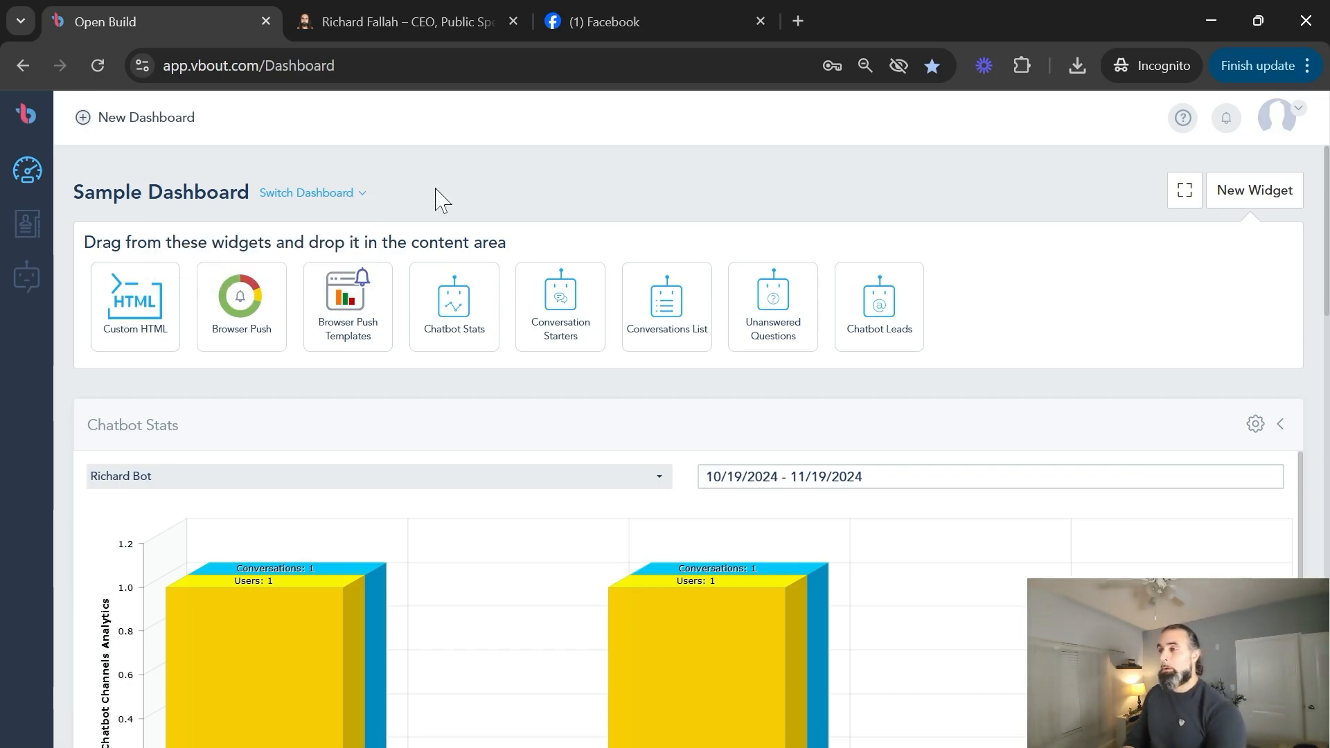